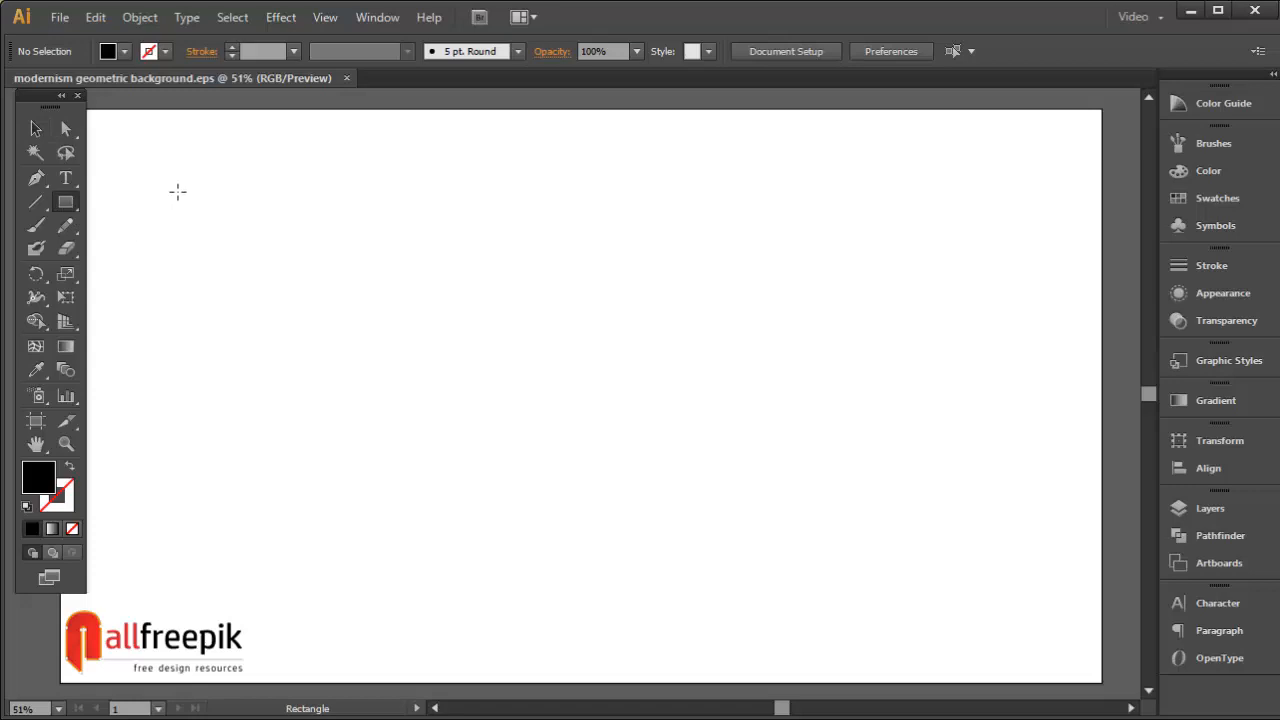
Draw a narrow vertical black rectangle about 682 pt tall near the artboard's left side and deselect it
drag(186, 210, 208, 549)
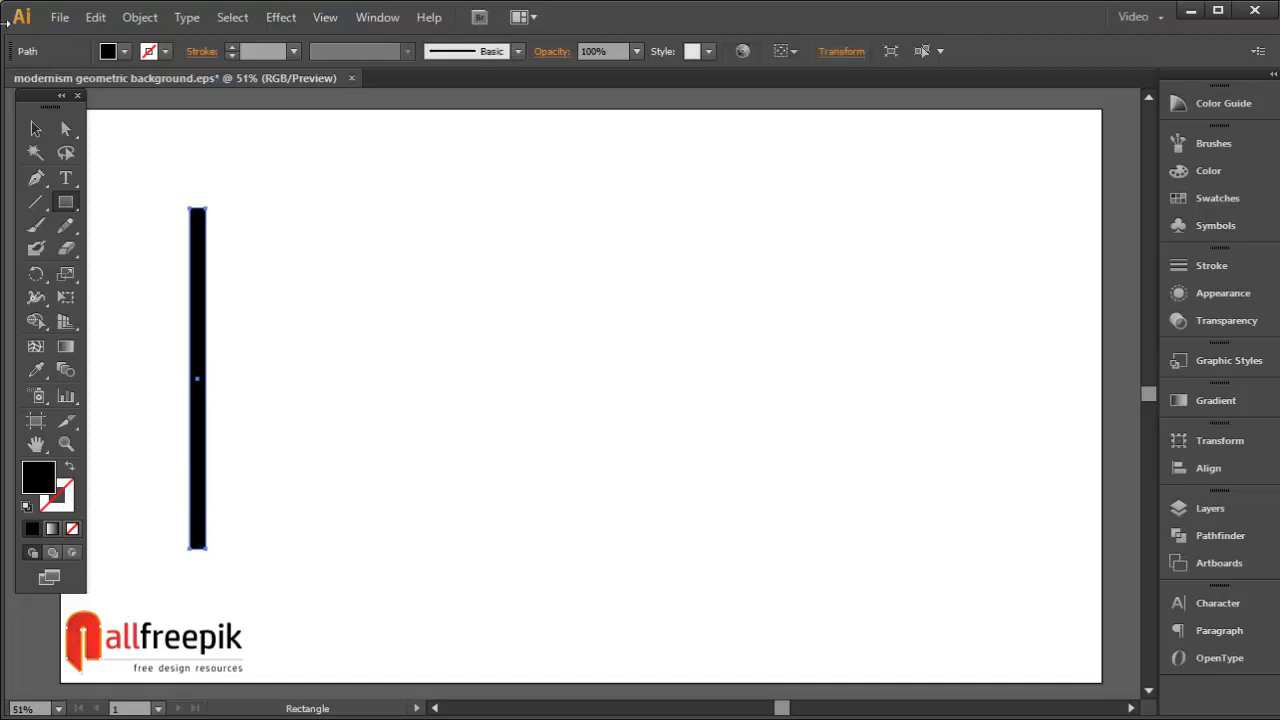
click(66, 128)
click(33, 126)
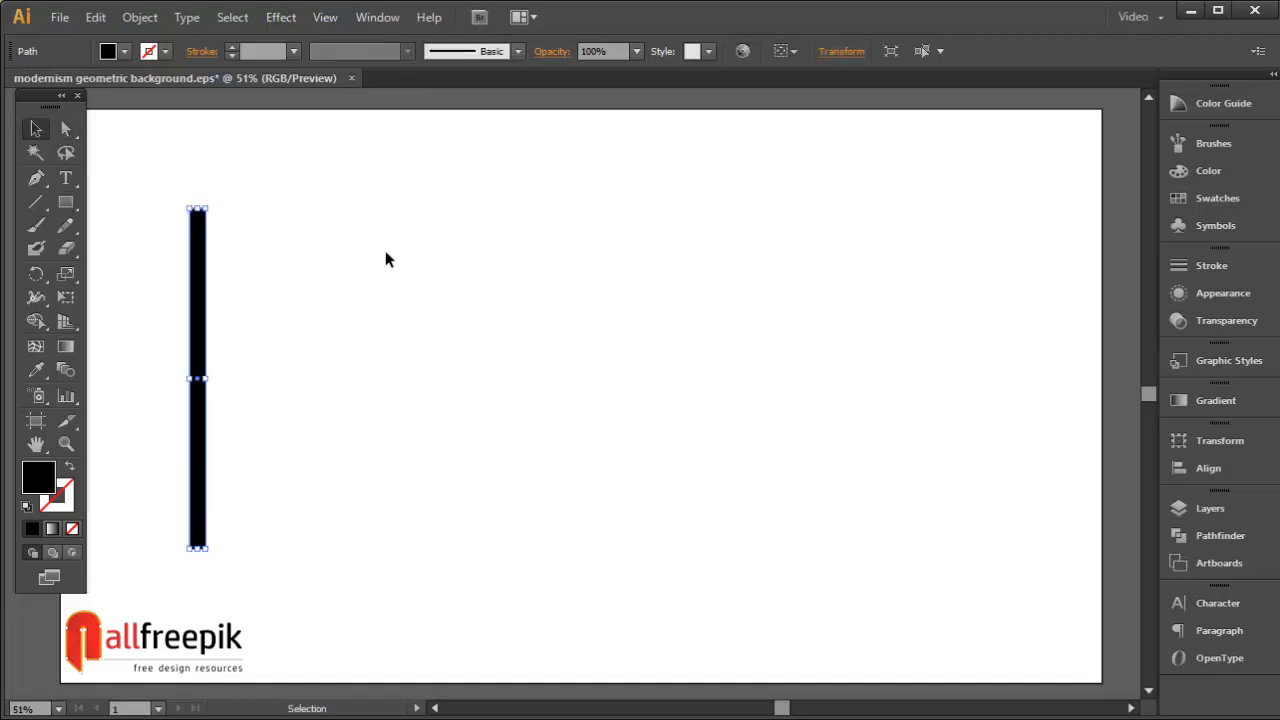
click(386, 257)
Add anchor points at the midpoints of every side of the black bar
click(64, 444)
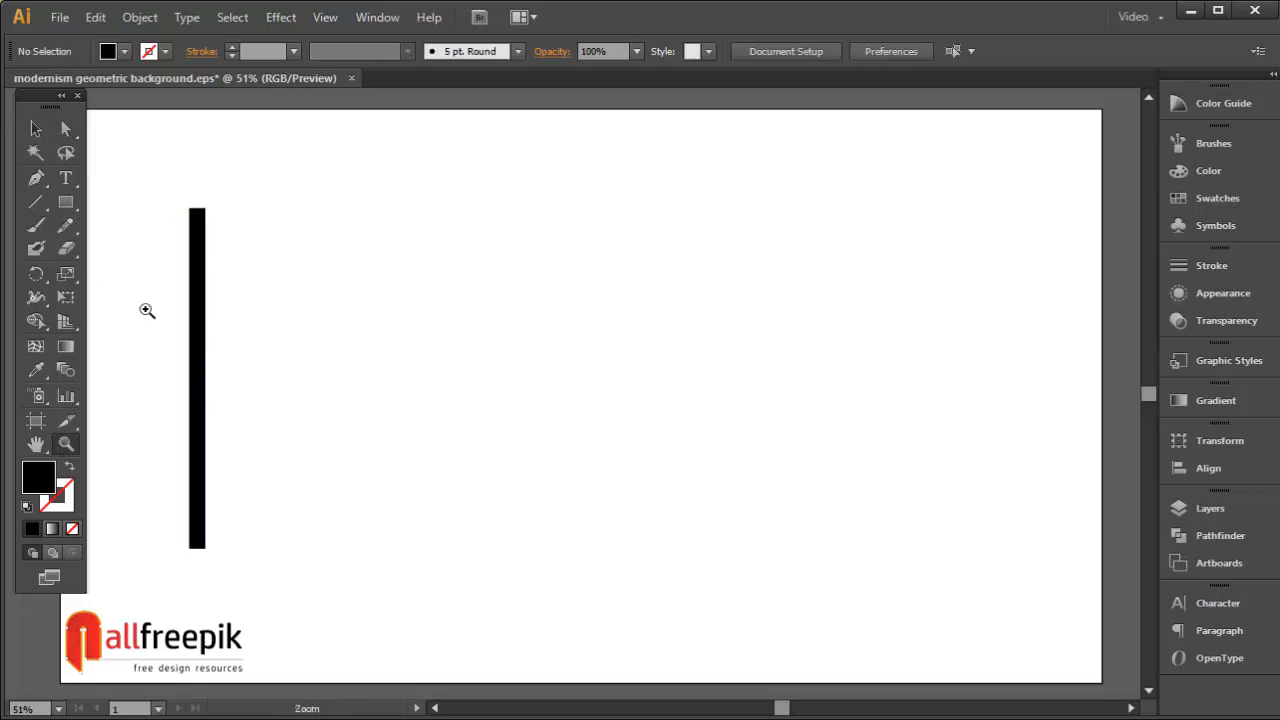
drag(147, 187, 295, 575)
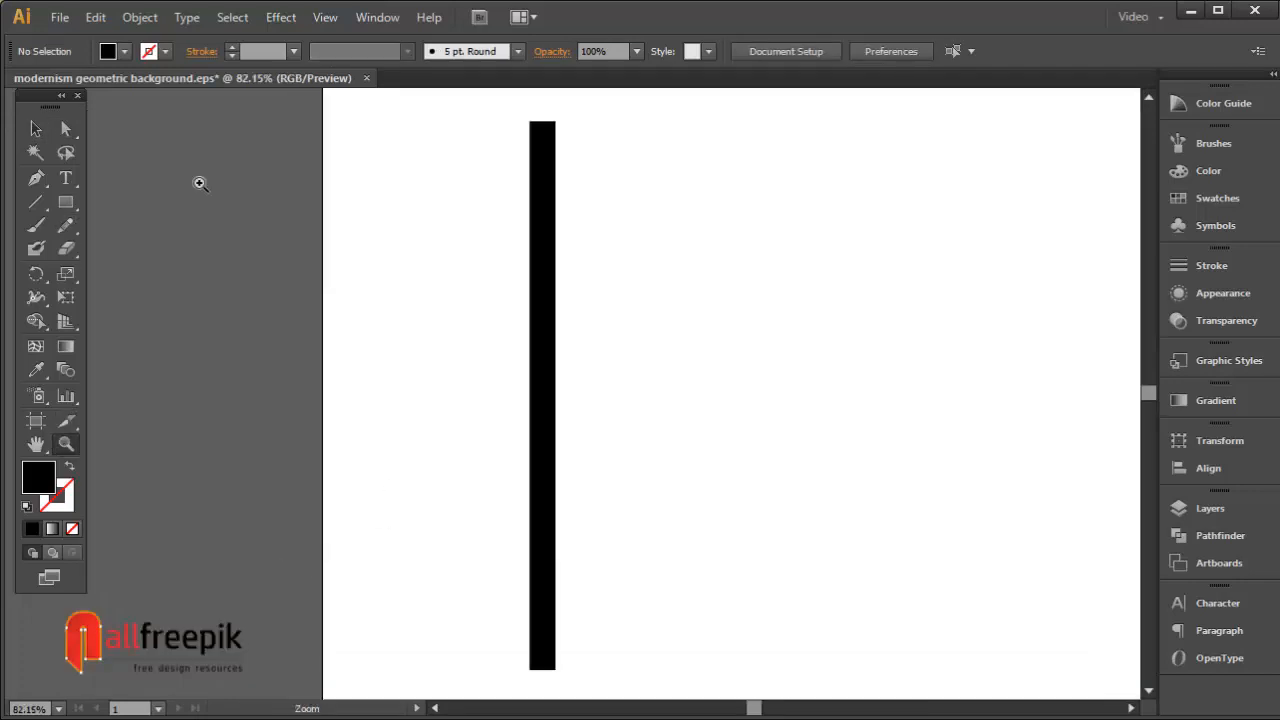
click(35, 124)
click(543, 345)
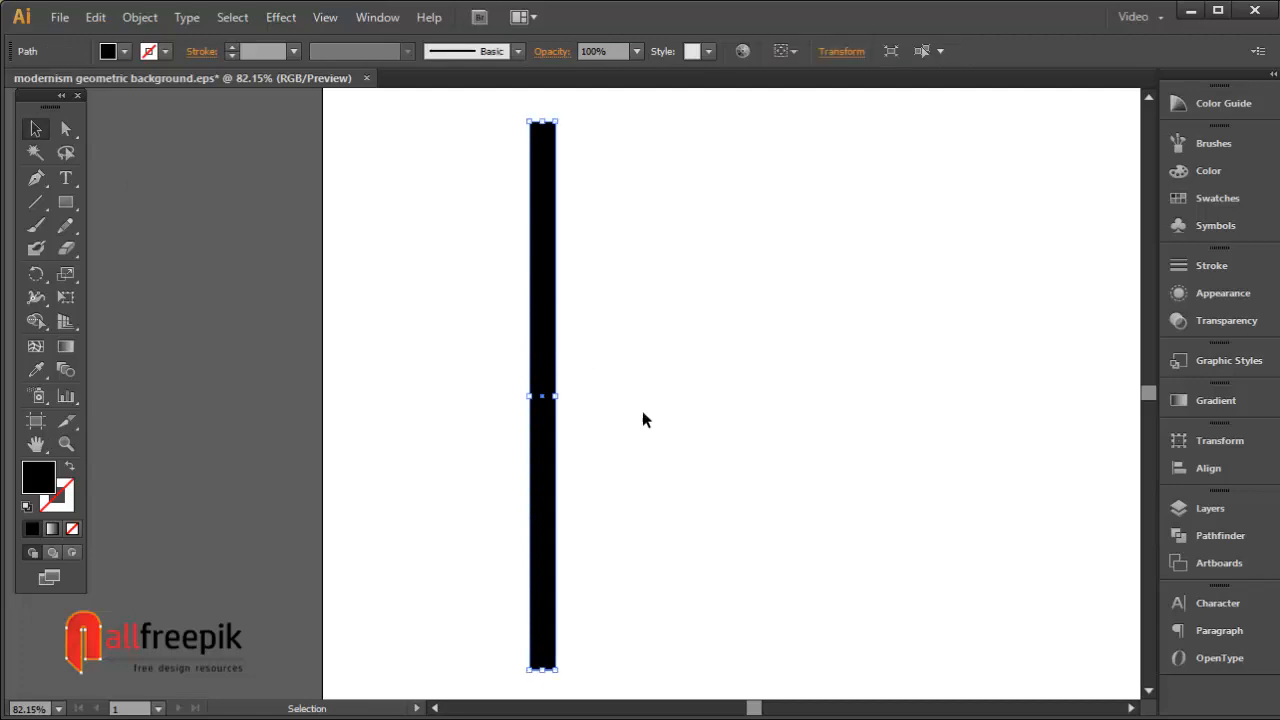
click(152, 17)
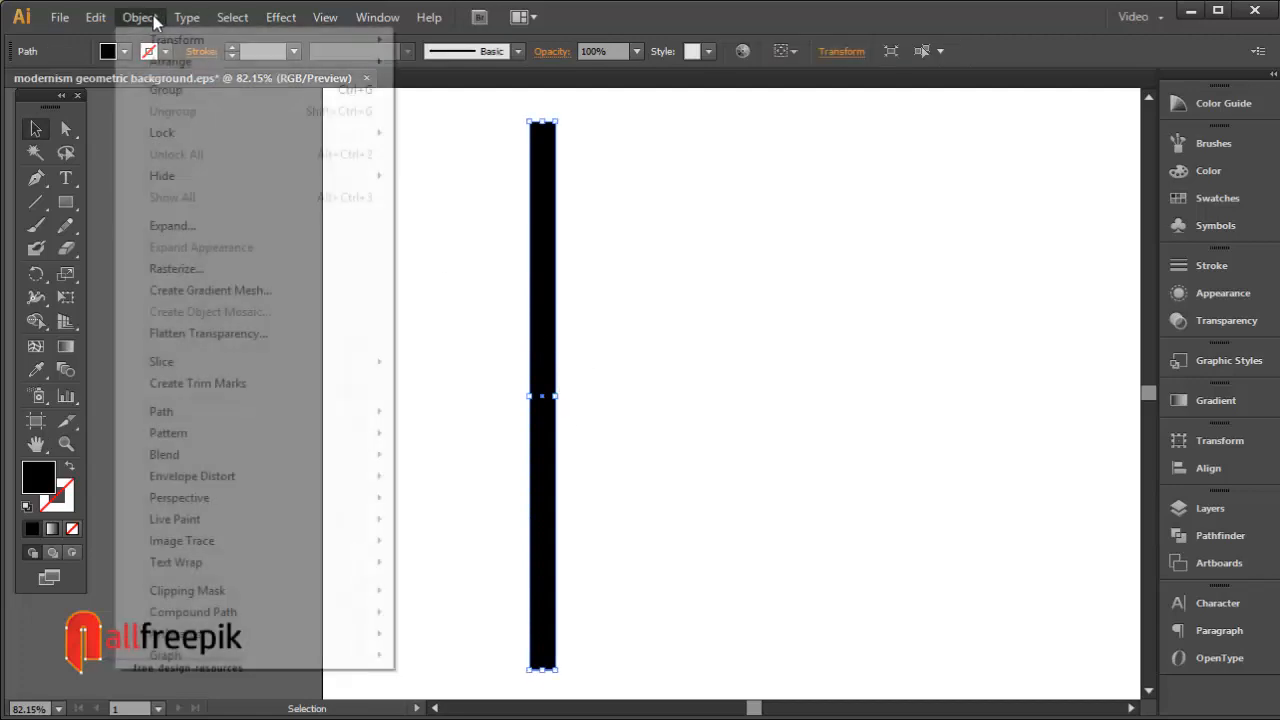
mouse_move(220, 421)
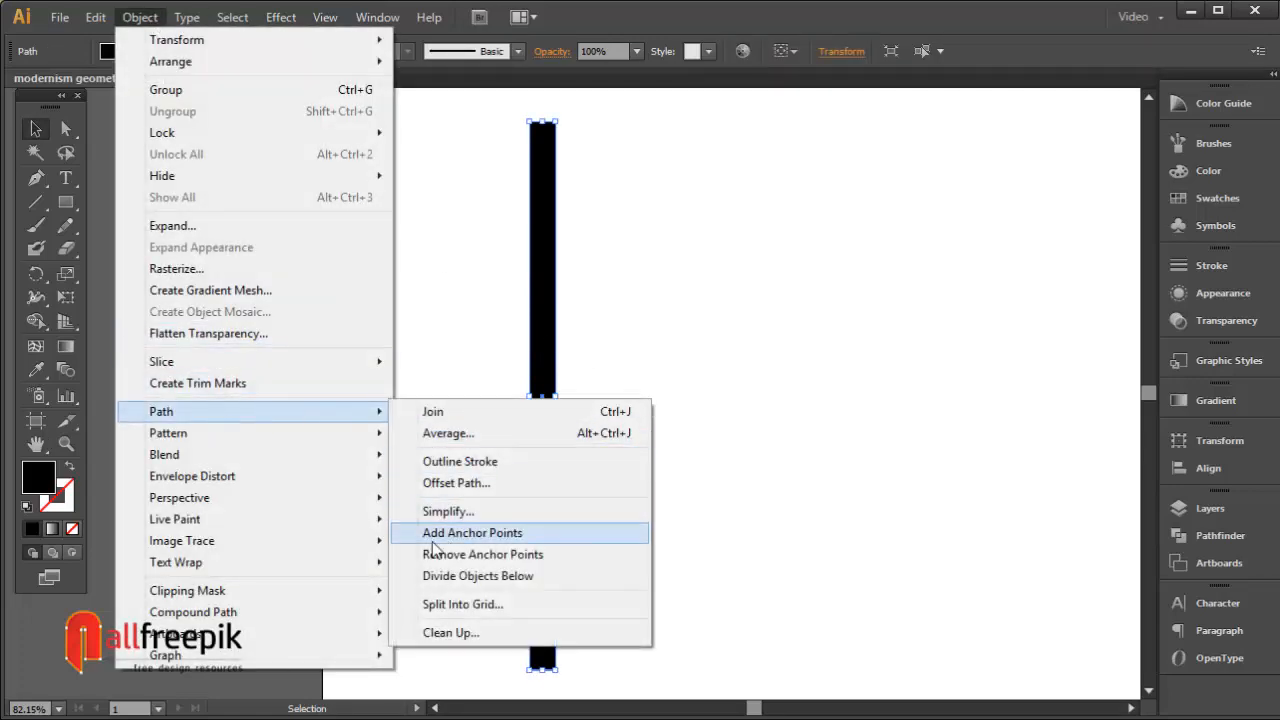
click(490, 540)
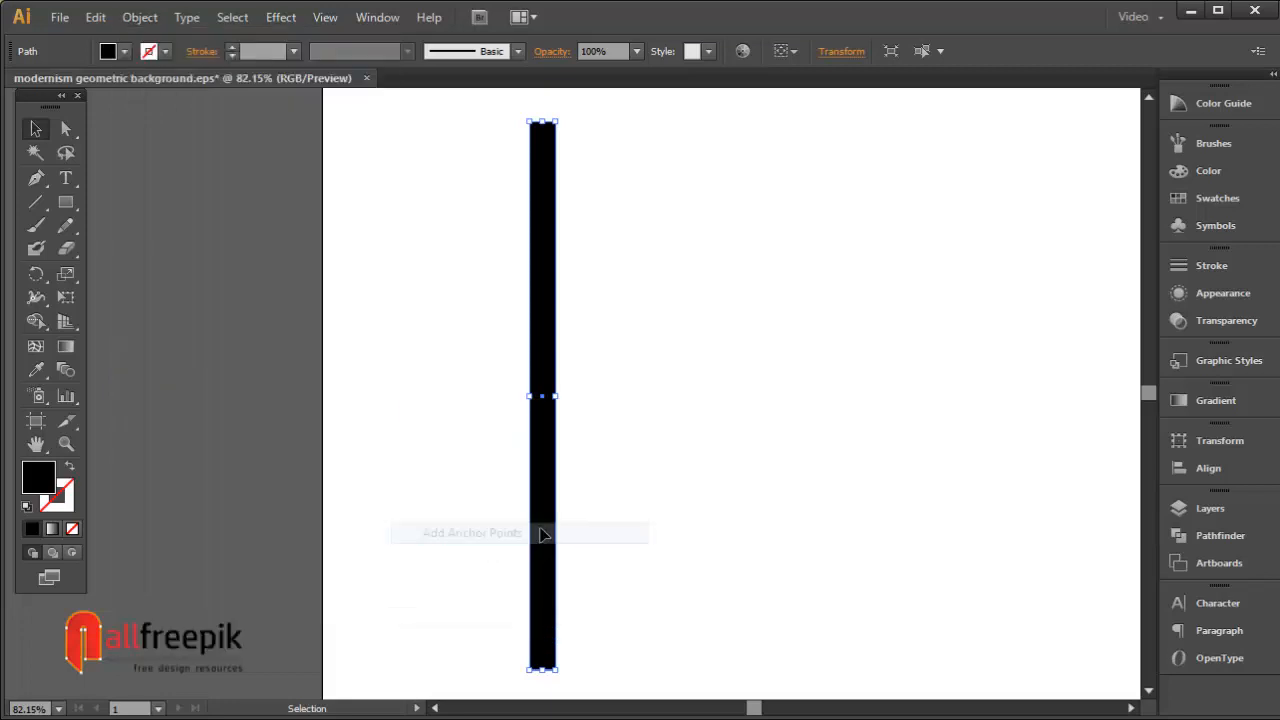
click(586, 410)
Delete the middle anchor points on the bar's top and bottom edges, keeping those halfway up its long sides
key(a)
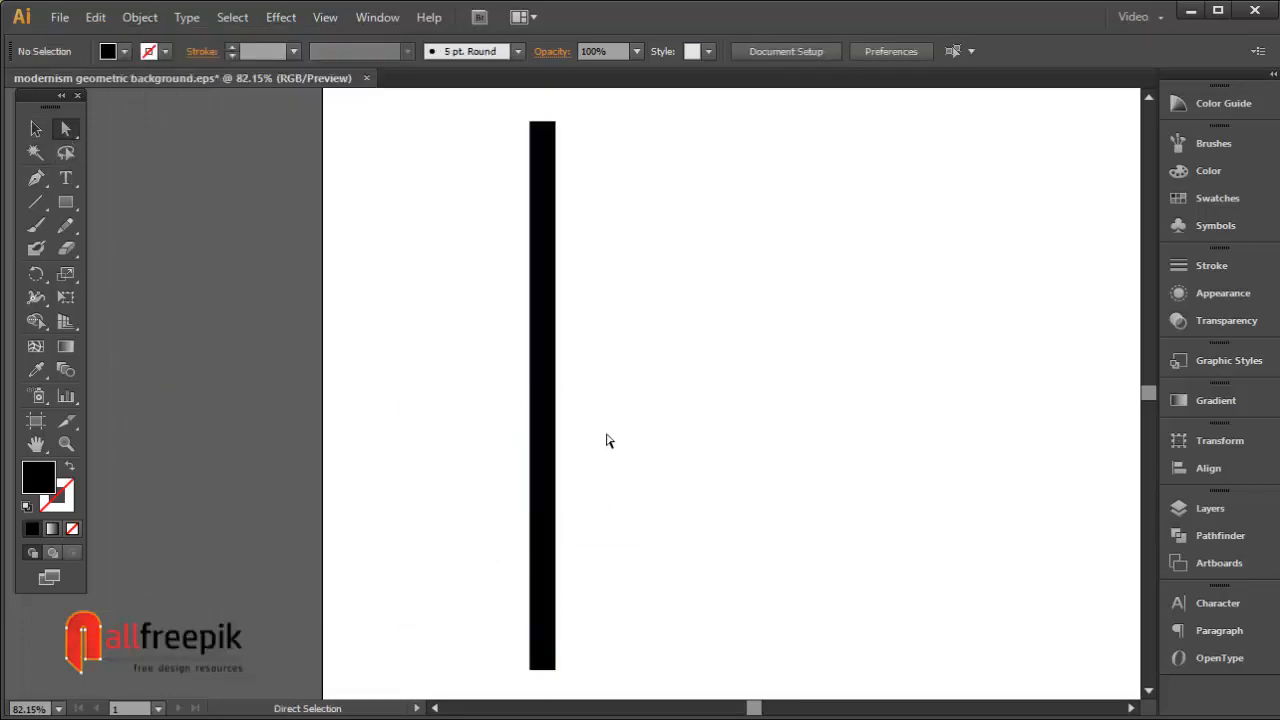
click(541, 396)
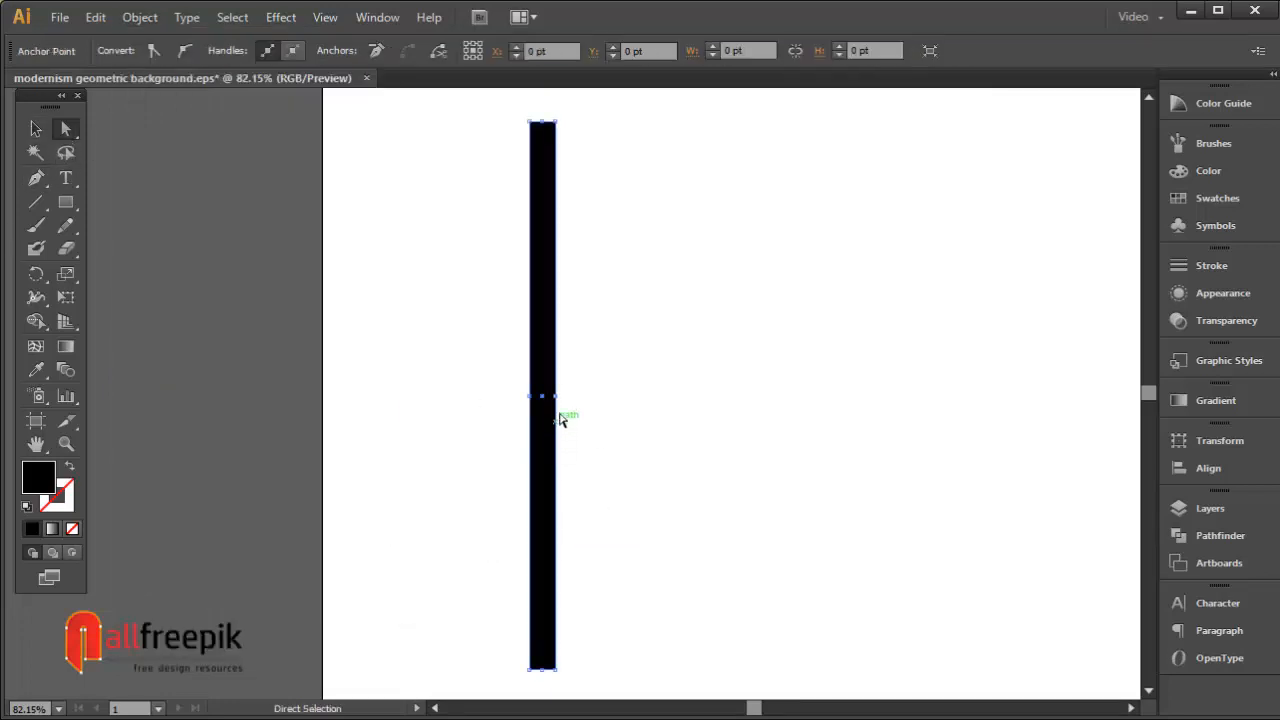
click(545, 124)
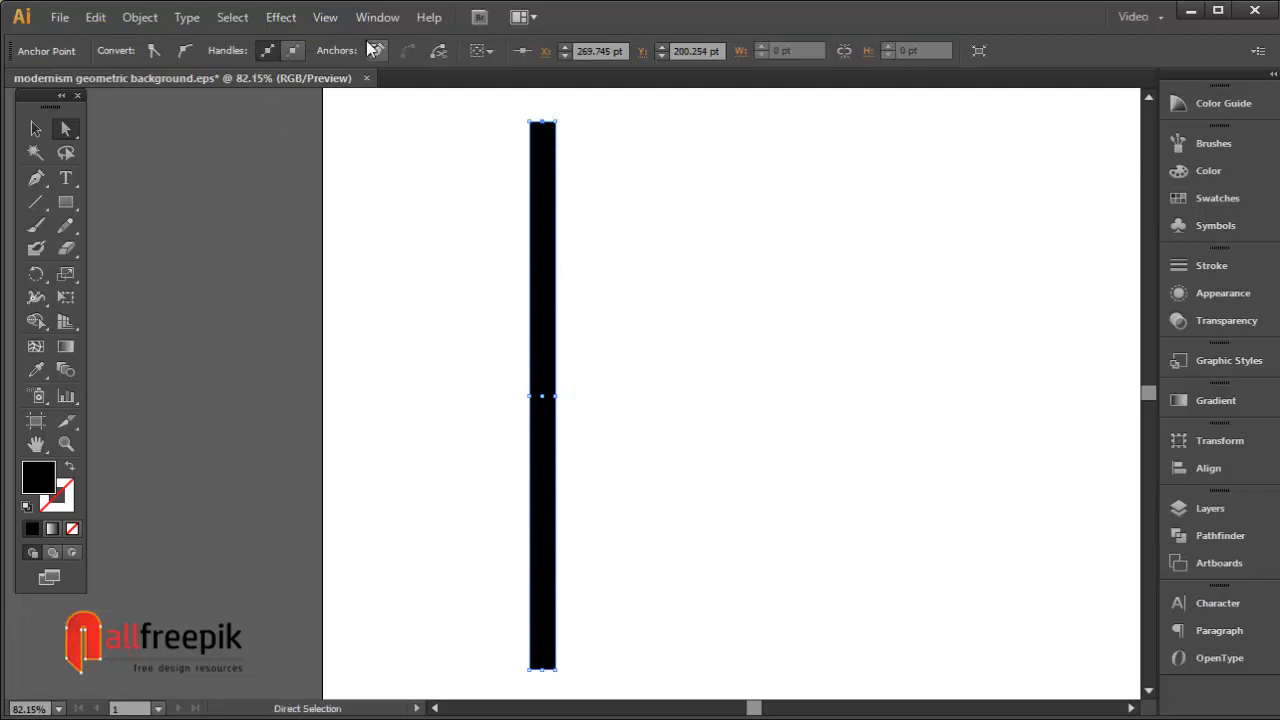
click(543, 669)
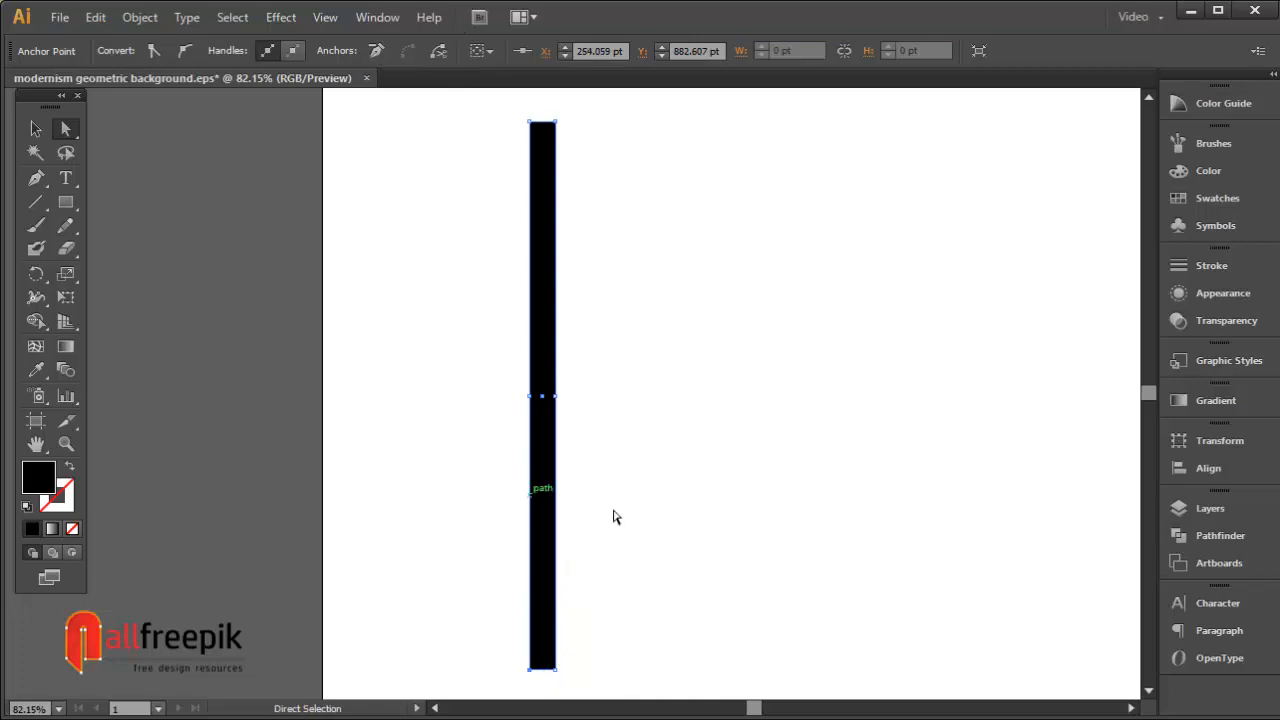
click(35, 129)
click(815, 345)
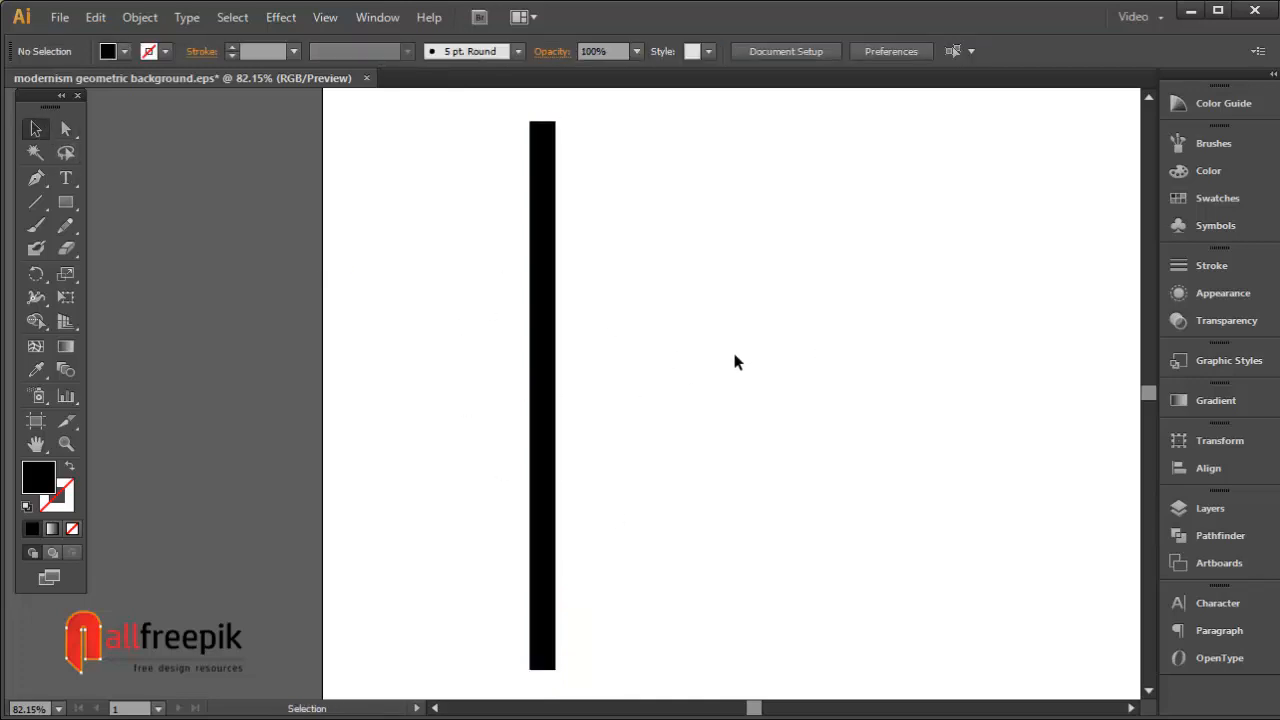
Copy the bar, paste it in front, and move the copy to the right, leaving a gap narrower than the bar
key(space)
drag(742, 334, 590, 337)
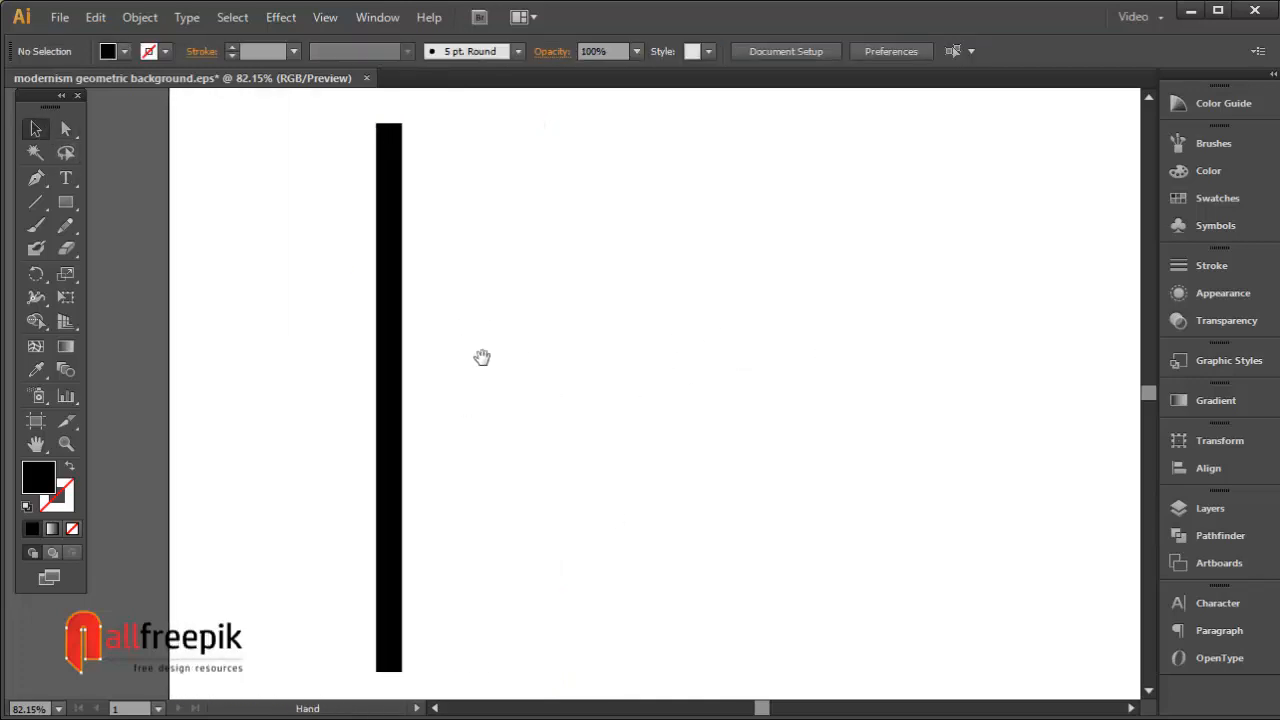
click(399, 276)
click(100, 18)
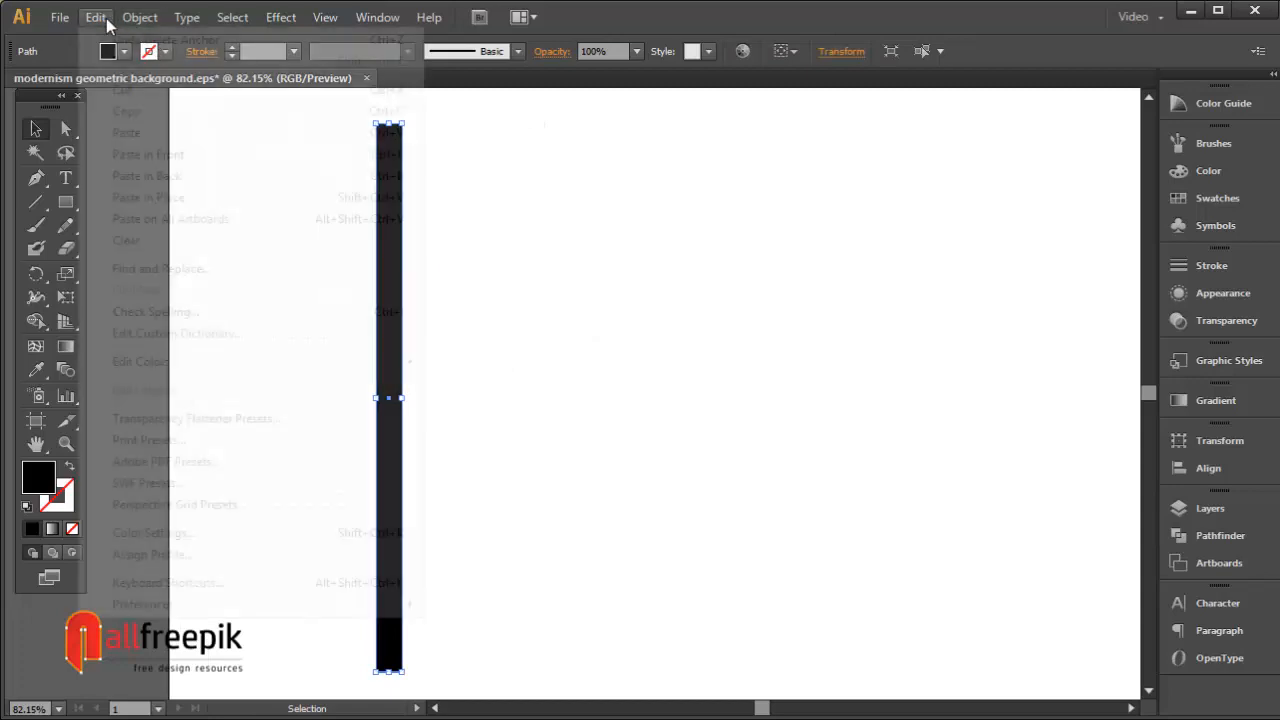
click(137, 113)
click(100, 19)
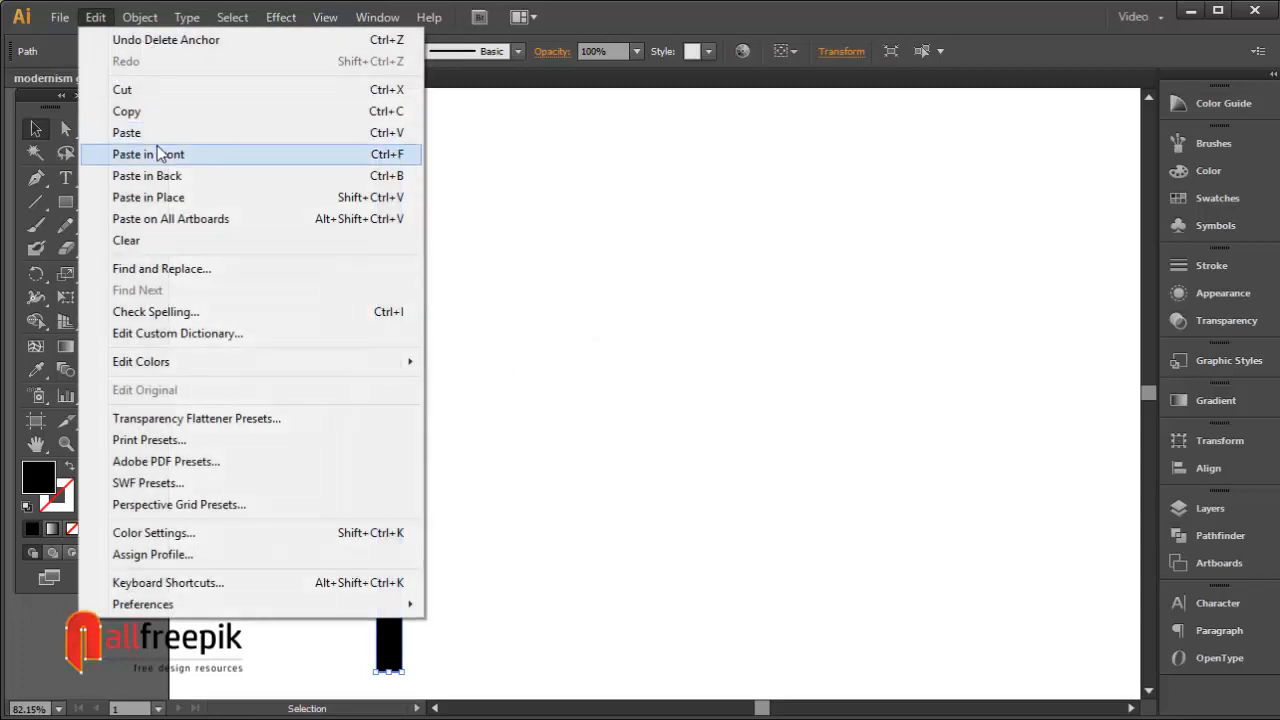
click(158, 155)
drag(395, 262, 432, 264)
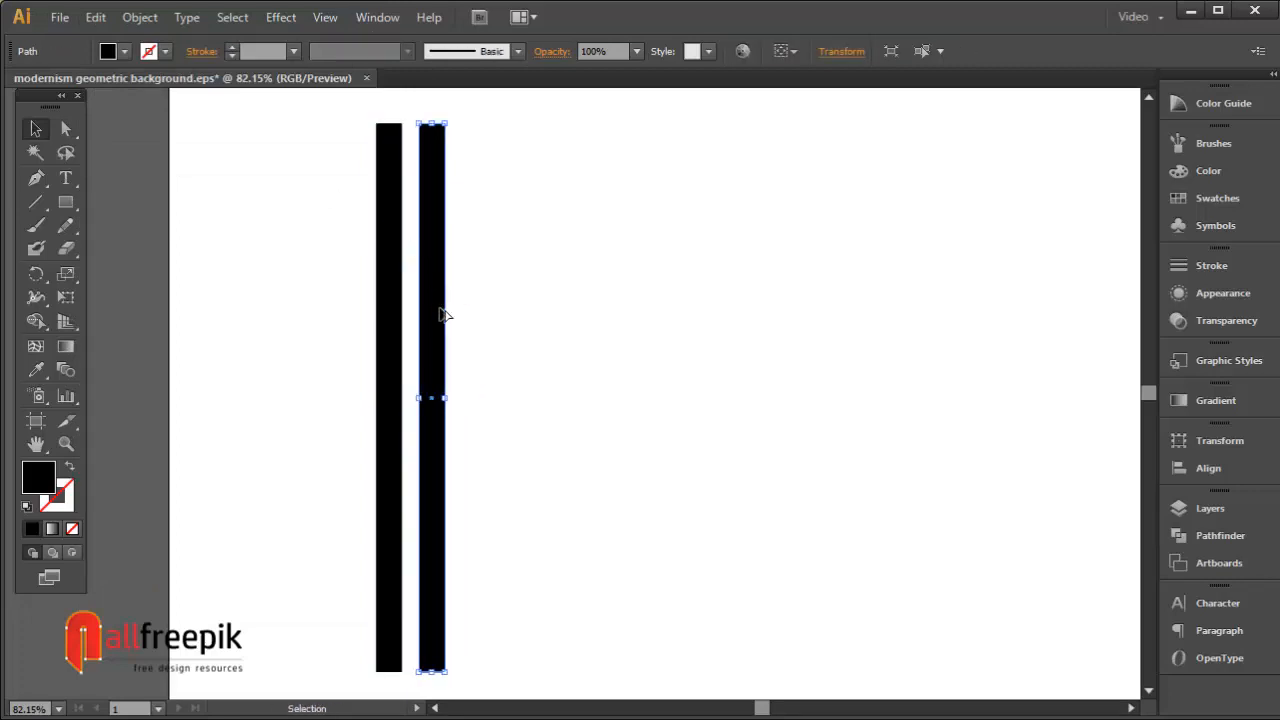
Duplicate the second bar to the right and repeat the transformation to build a row of twelve parallel bars
drag(448, 314, 495, 314)
key(ctrl+d)
key(ctrl+d)
key(ctrl+d)
key(ctrl+d)
key(ctrl+d)
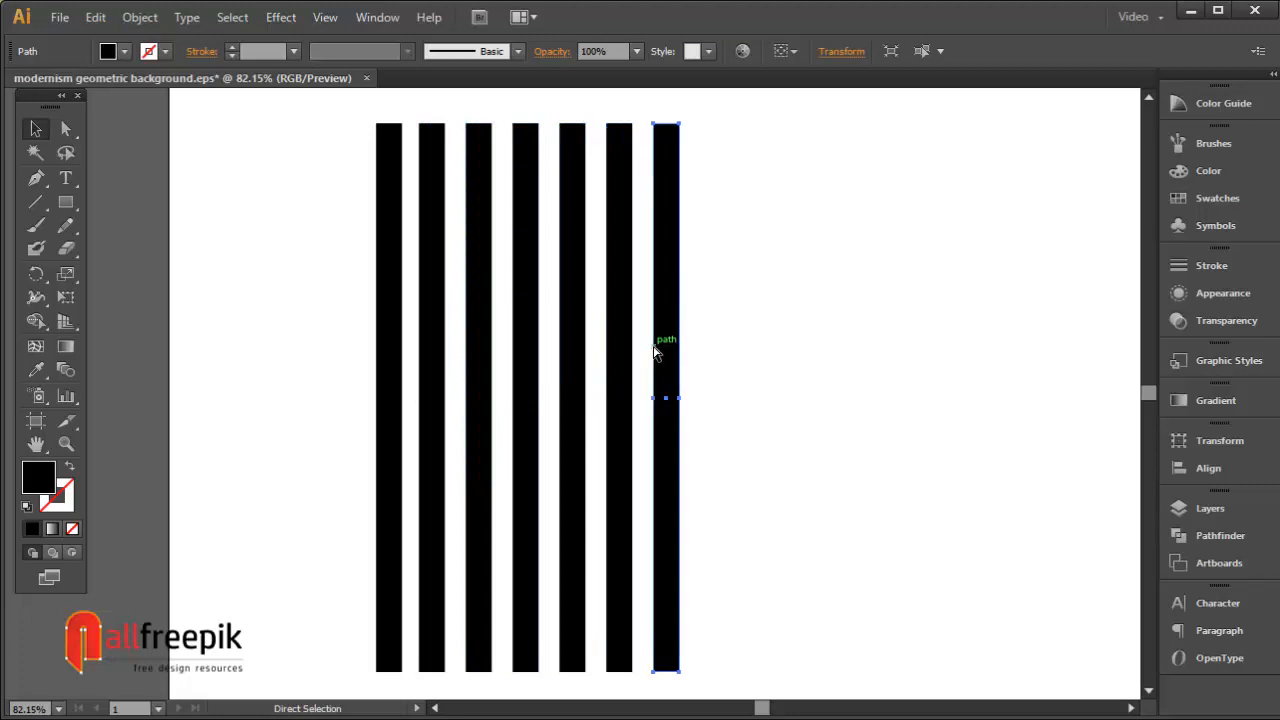
key(ctrl+d)
key(ctrl+d)
key(ctrl+d)
key(ctrl+d)
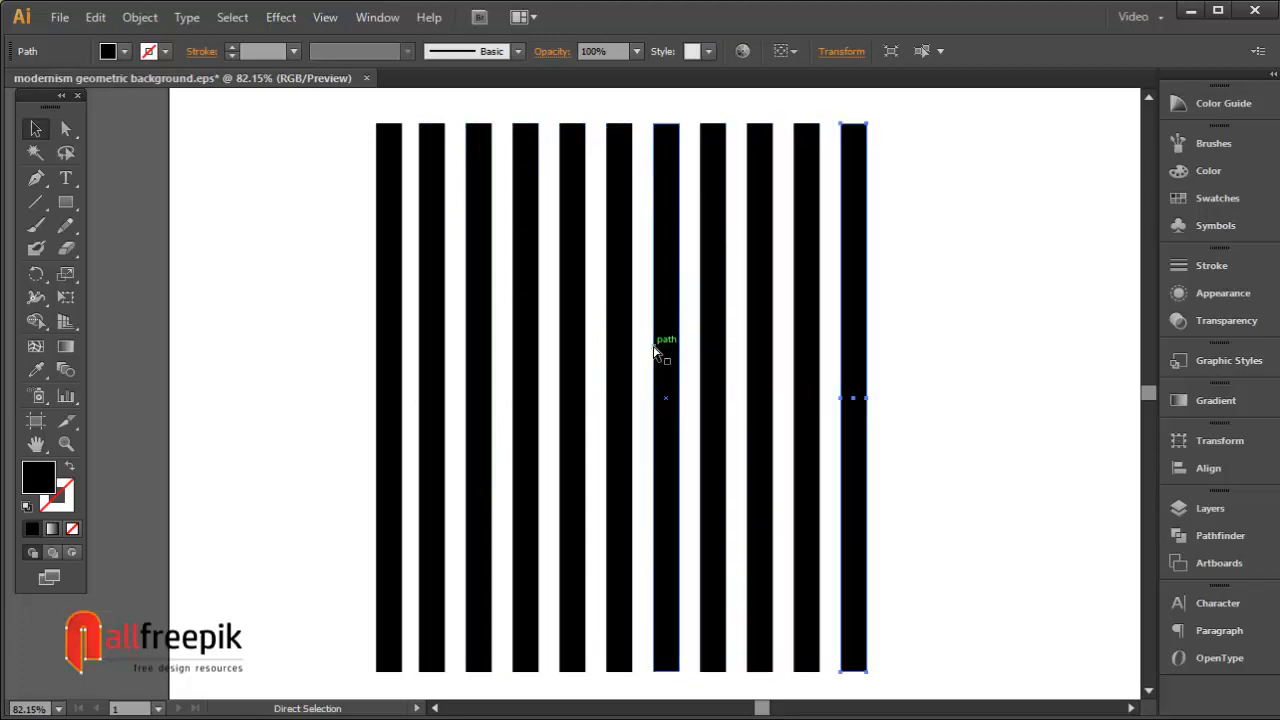
Distribute all twelve bars evenly across the row by their left edges
drag(1006, 317, 352, 455)
drag(943, 397, 863, 397)
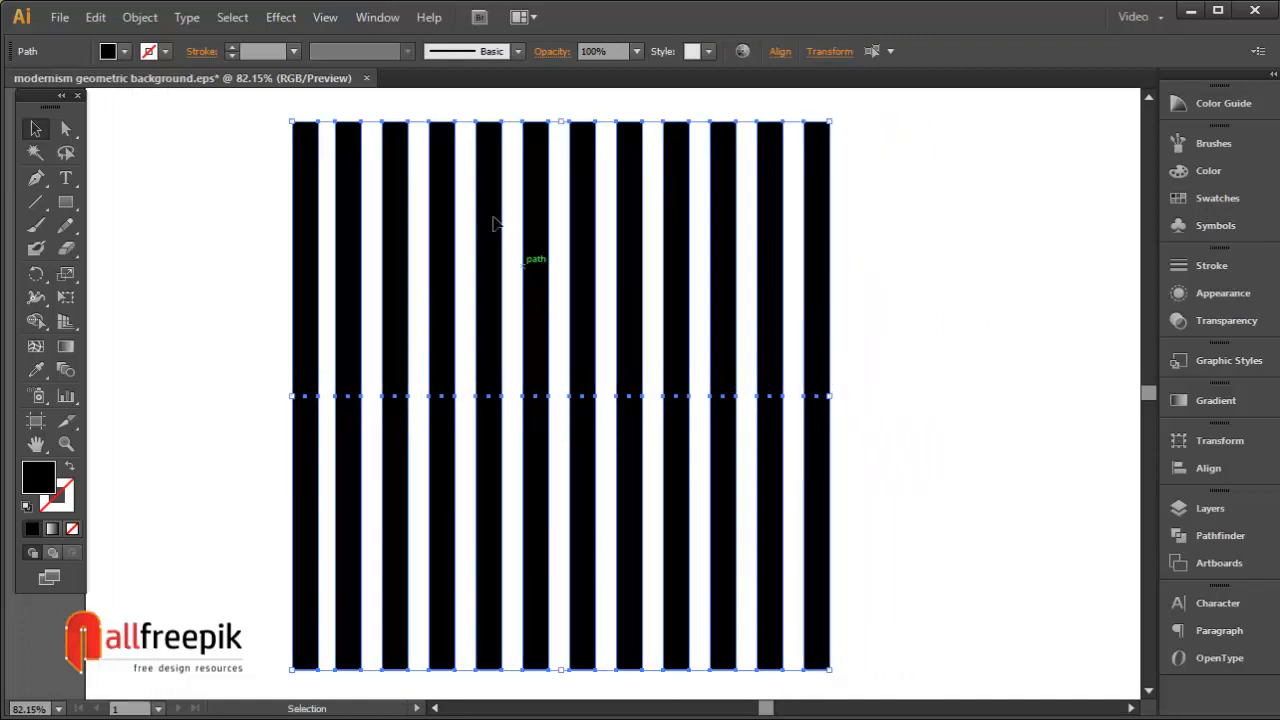
click(776, 54)
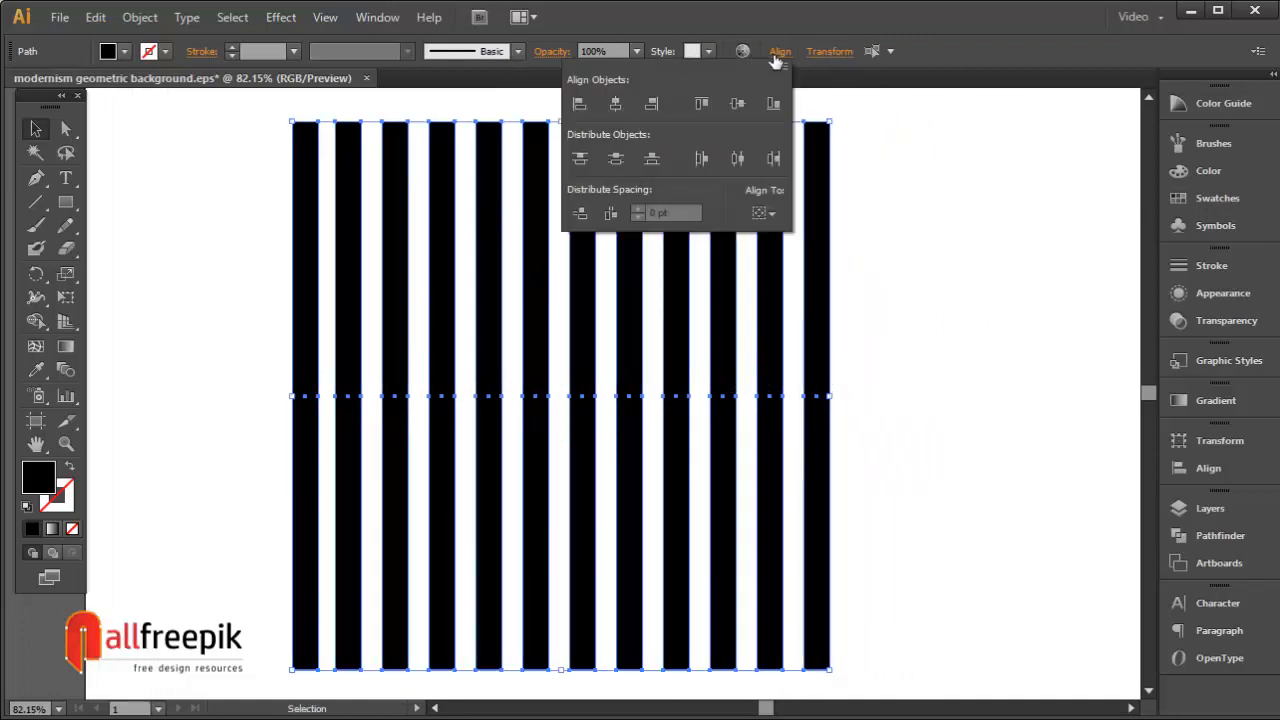
click(701, 158)
click(916, 260)
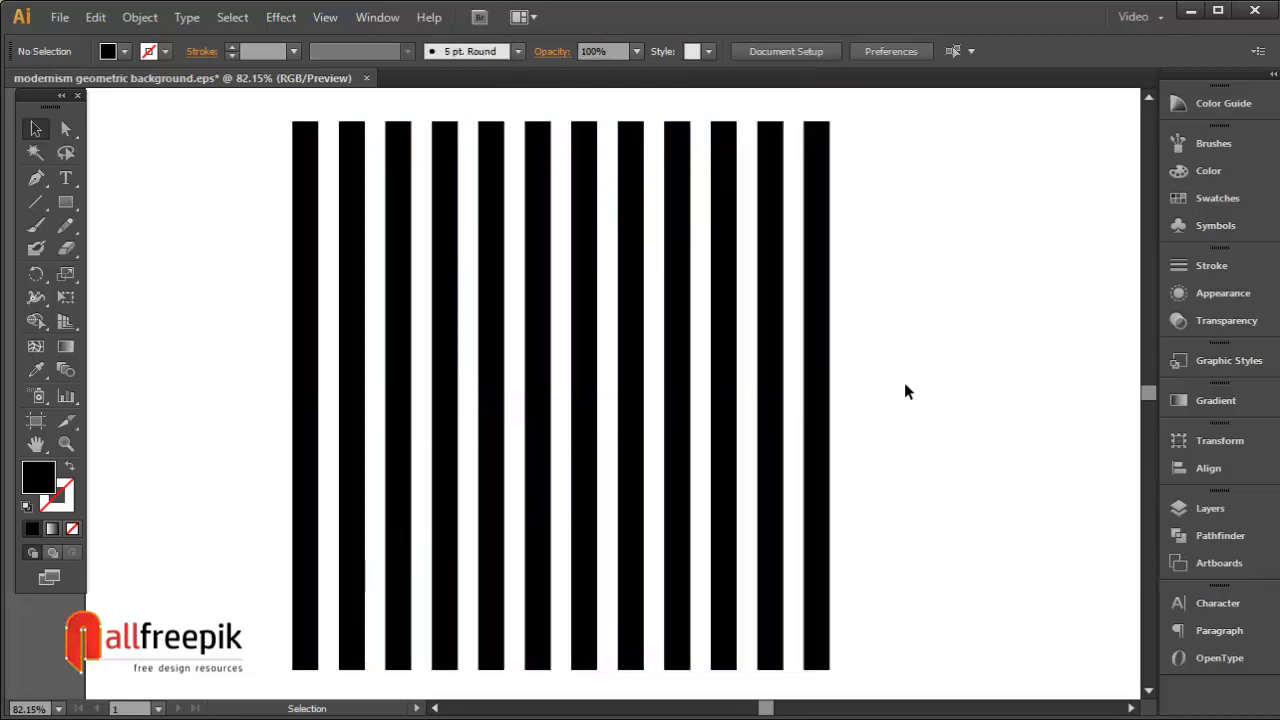
Scale the top anchor points of all bars uniformly to 0% so they converge to a single point
drag(908, 314, 220, 466)
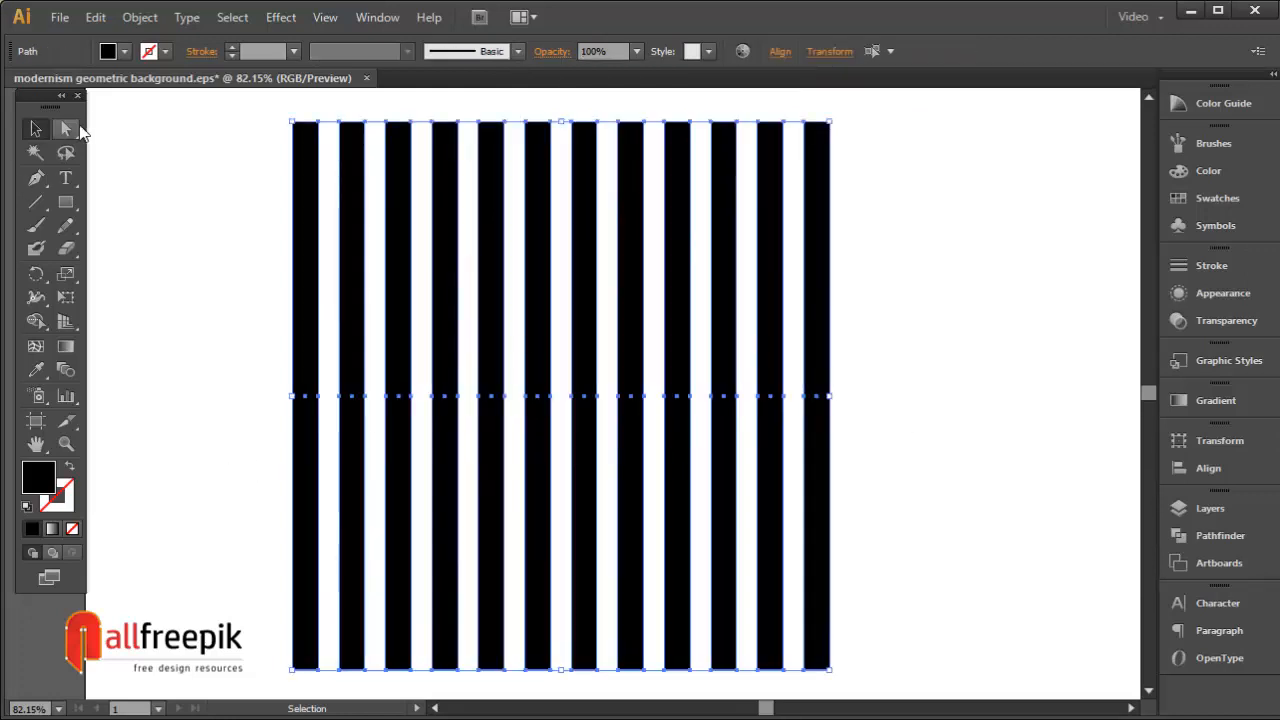
click(66, 128)
click(153, 167)
drag(283, 118, 855, 147)
click(64, 277)
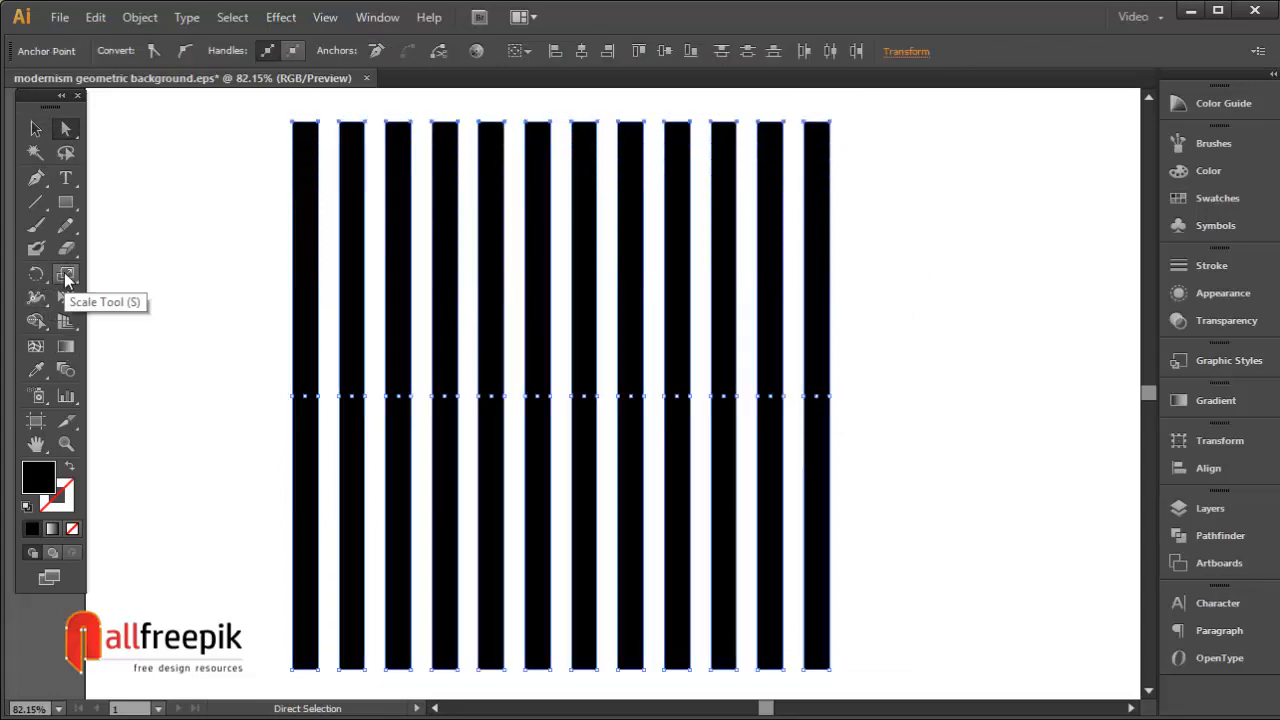
double_click(64, 277)
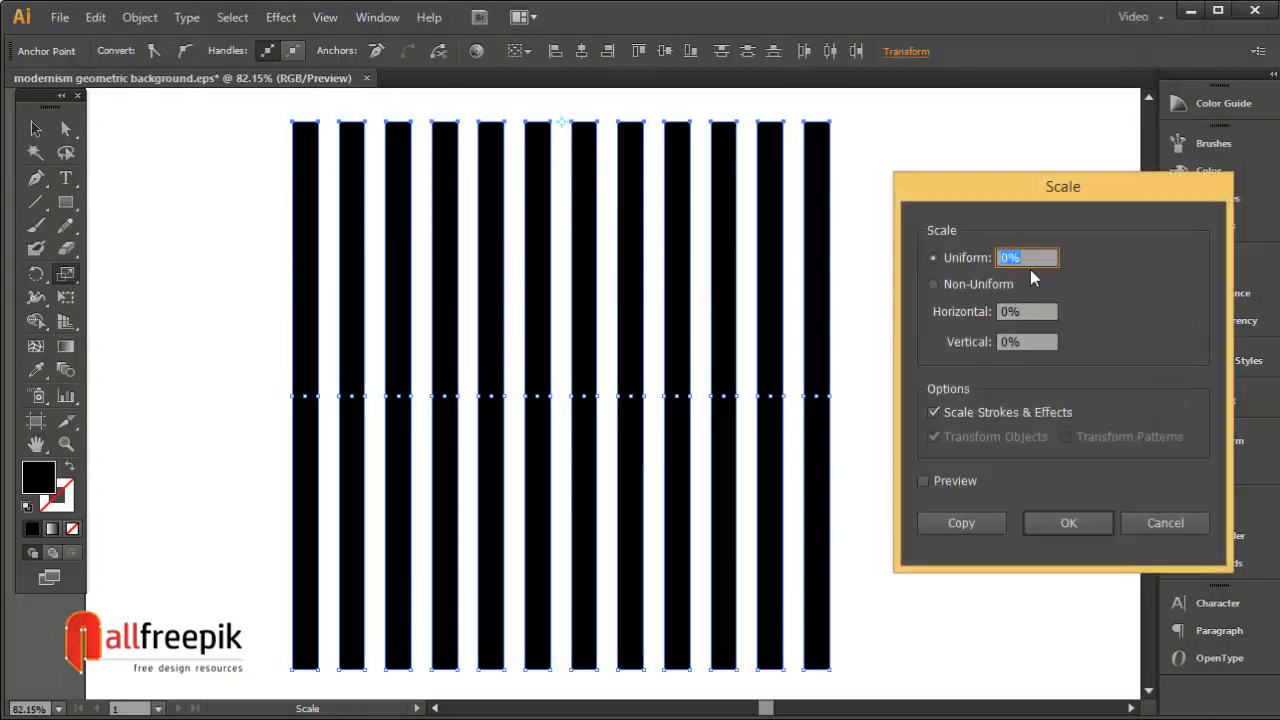
drag(1030, 201, 688, 211)
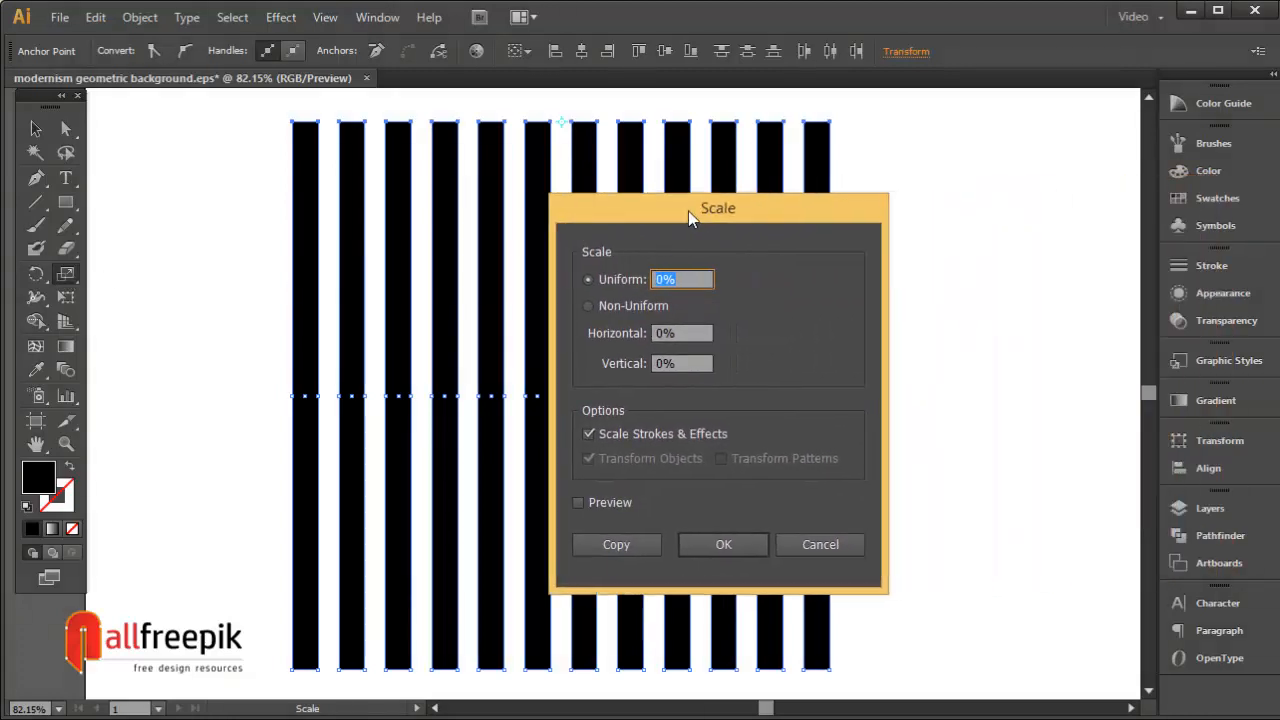
click(734, 541)
Scale the bottom anchor points of all bars uniformly to 0%, completing the striped diamond, and deselect it
scroll(911, 410, down, 1)
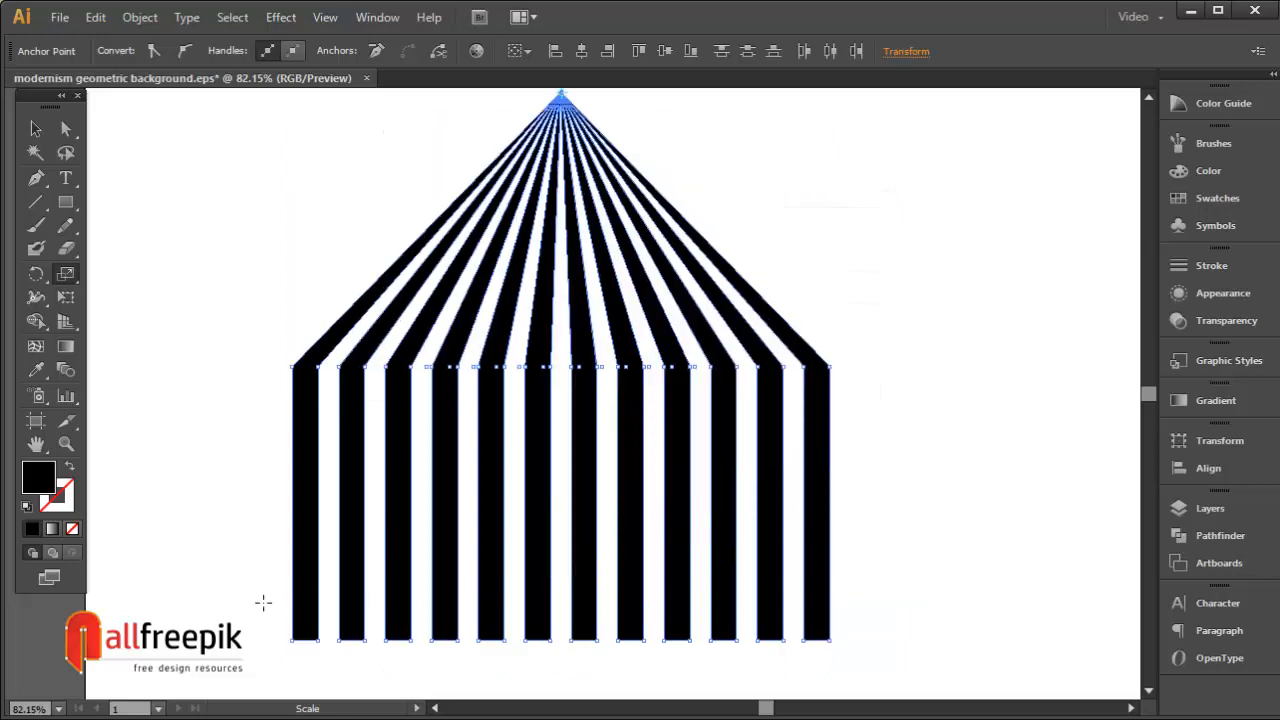
click(67, 128)
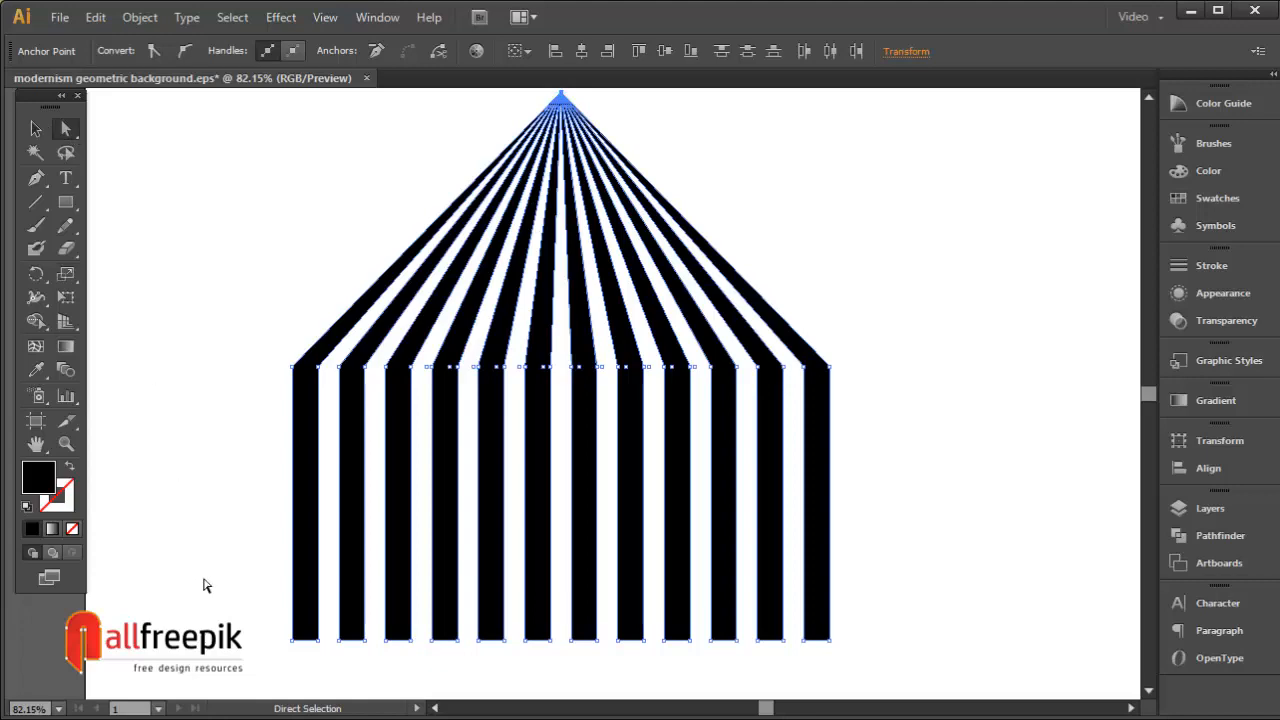
drag(232, 602, 857, 674)
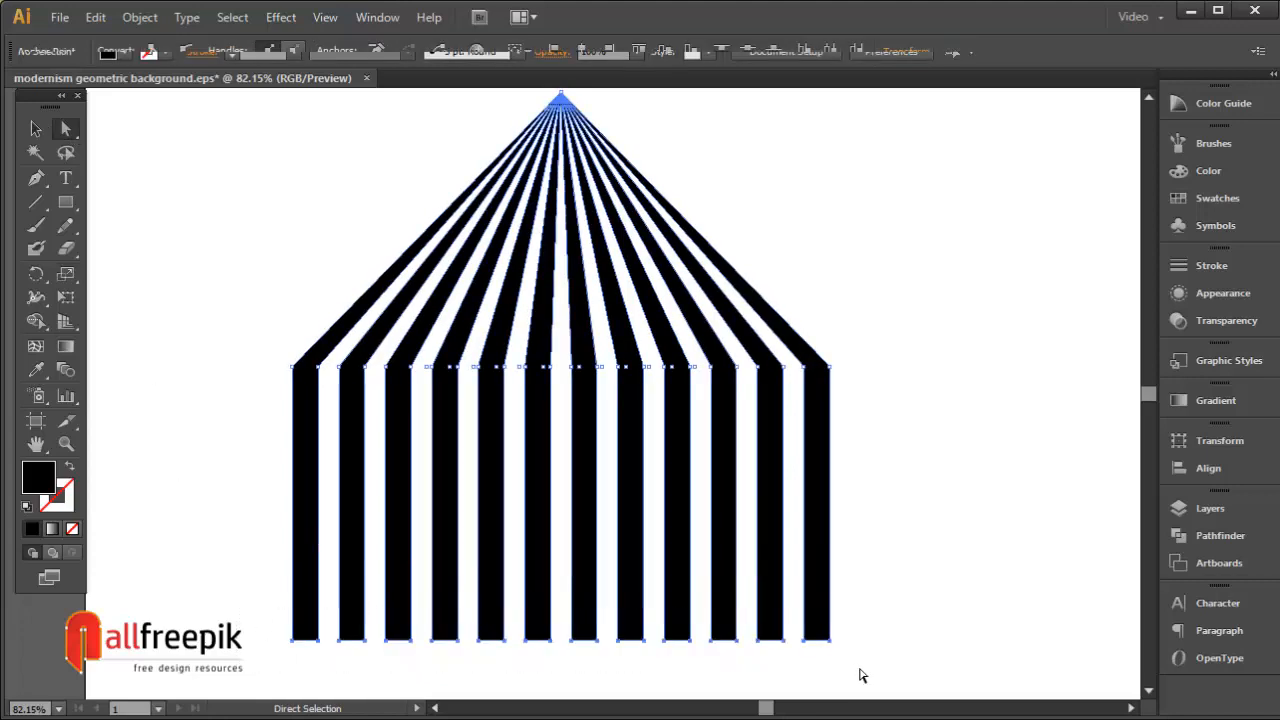
double_click(65, 274)
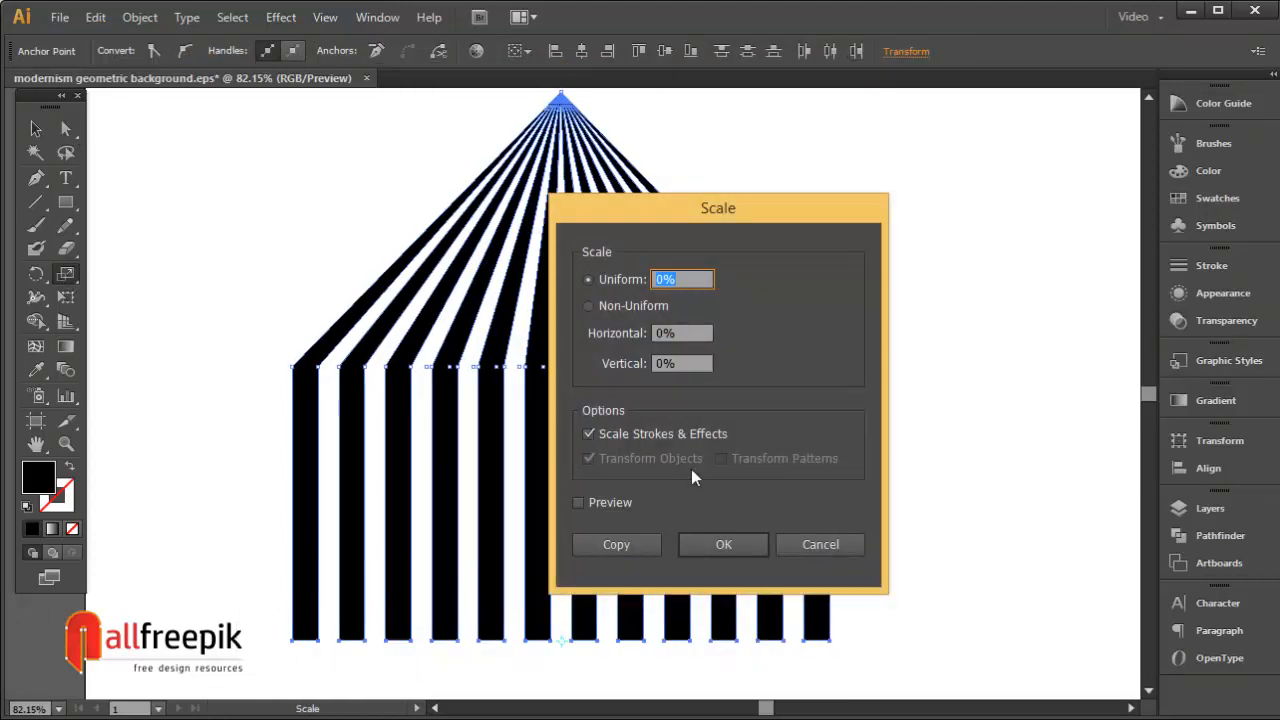
click(713, 546)
click(35, 128)
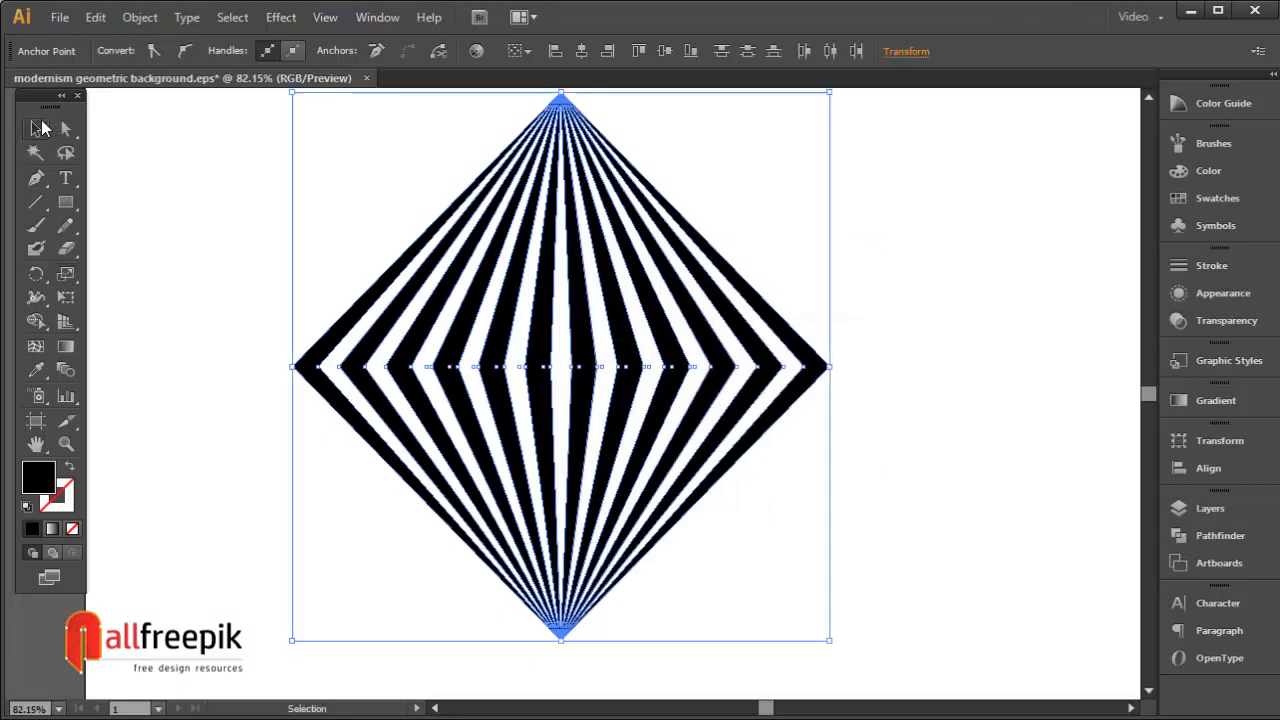
click(246, 186)
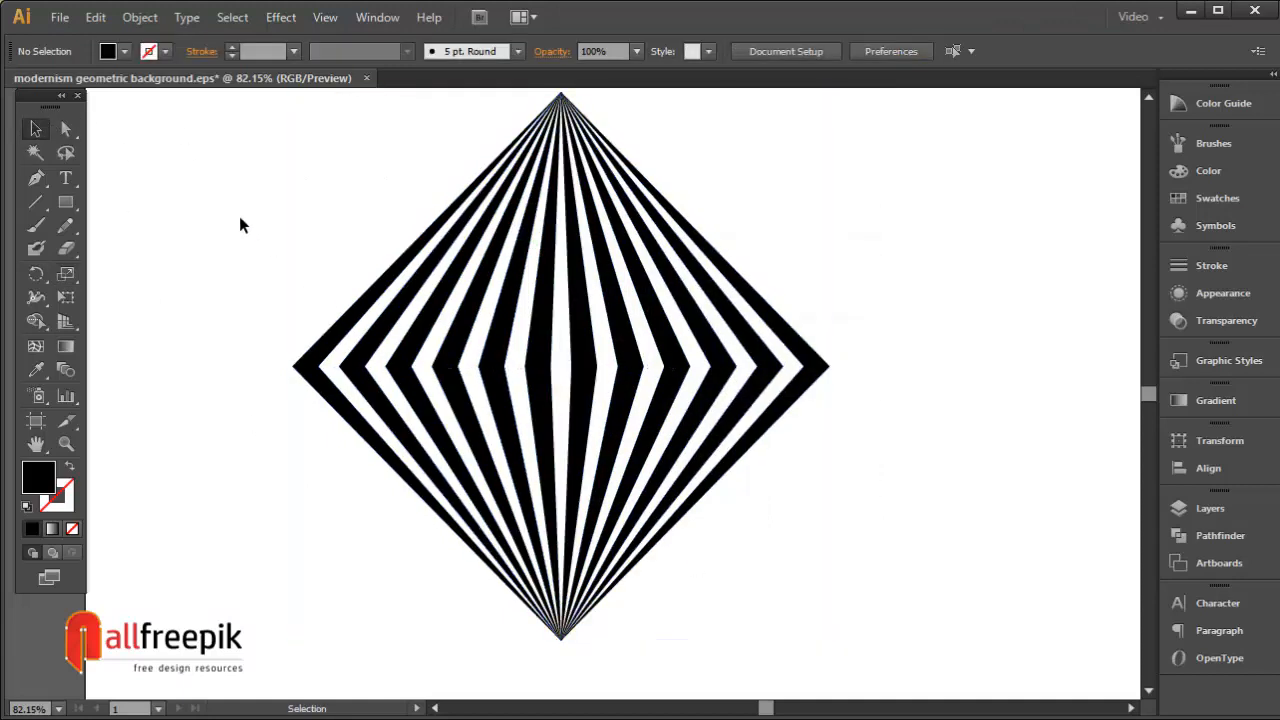
Set the striped diamond's height to 655.84 pt so it matches the width, and deselect it
drag(240, 222, 906, 555)
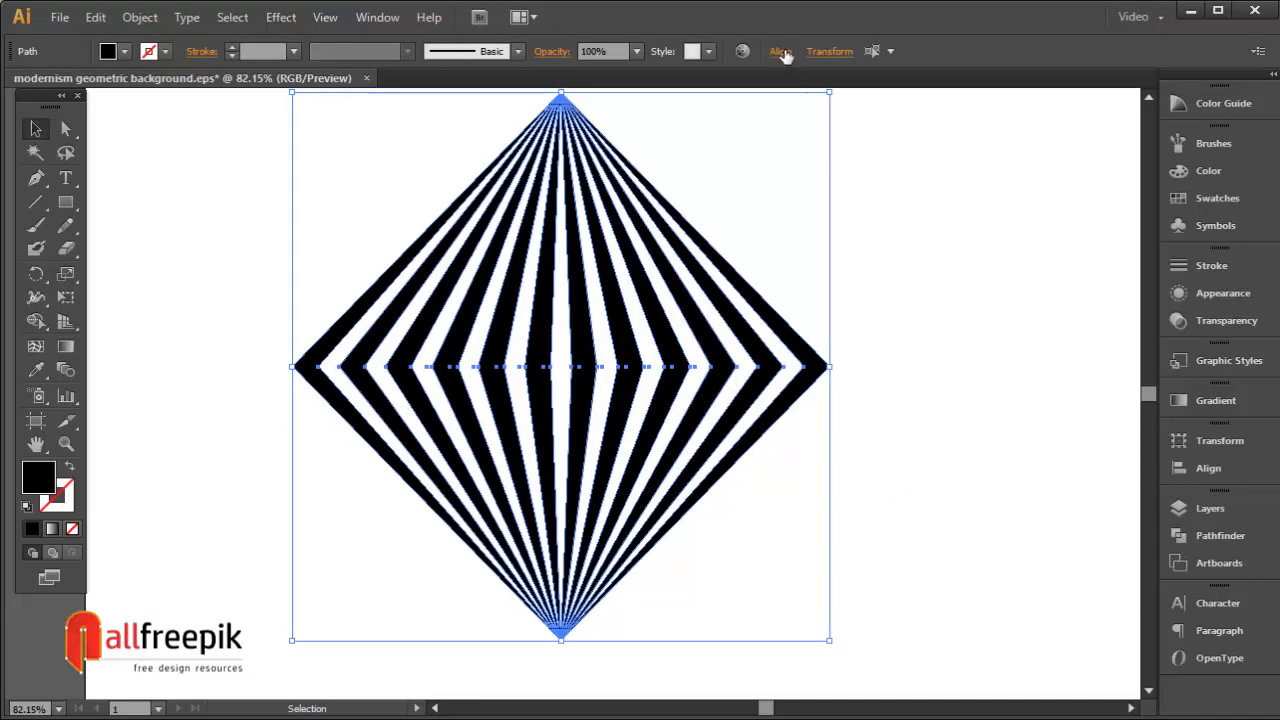
click(829, 54)
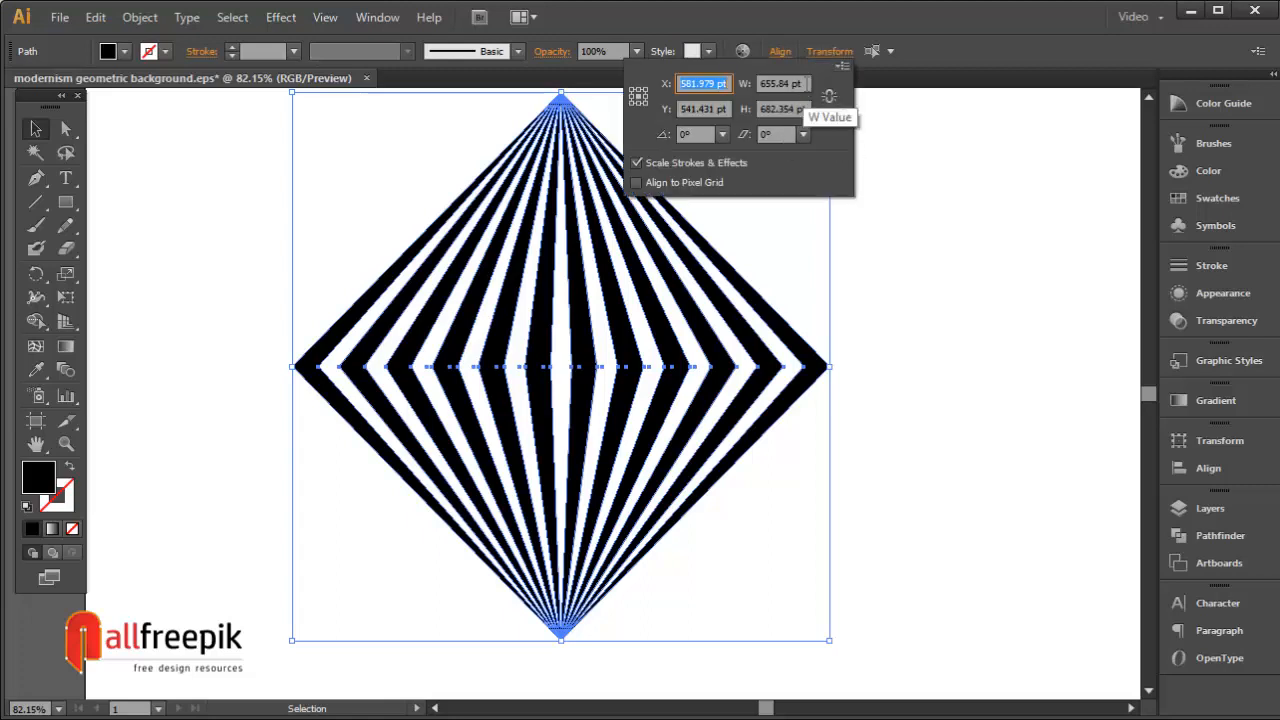
click(785, 84)
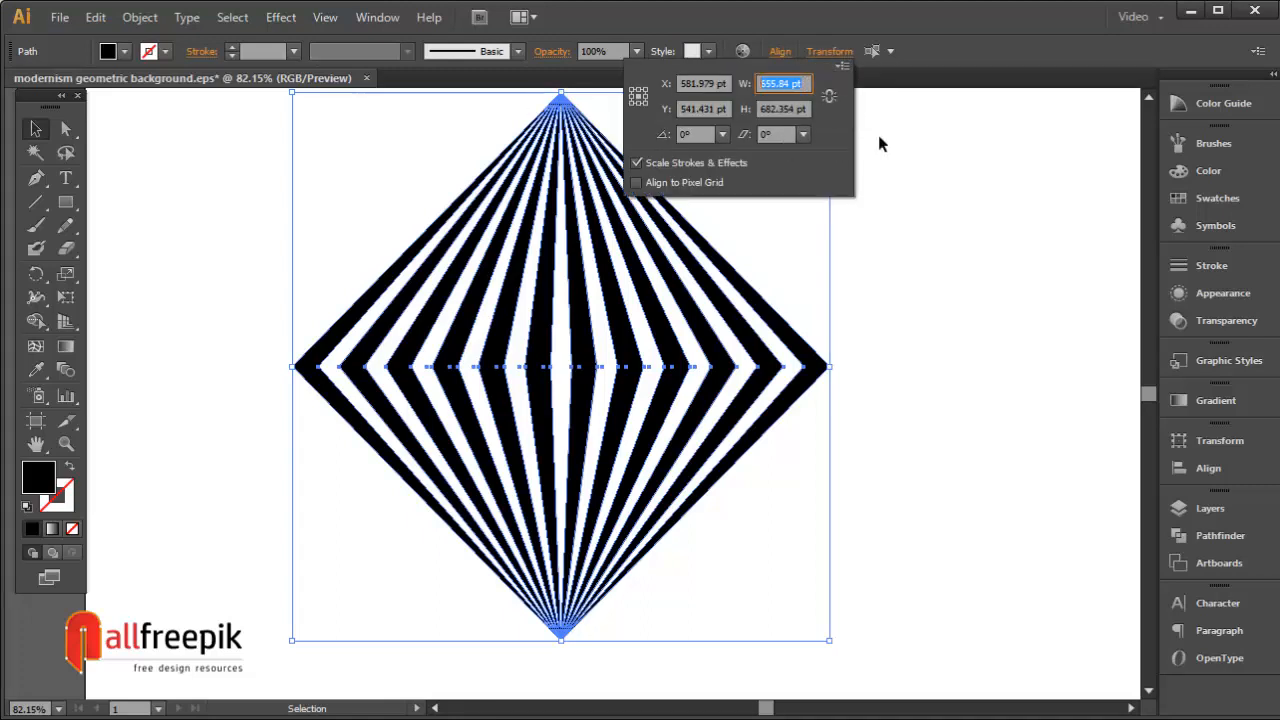
key(Tab)
key(ctrl+v)
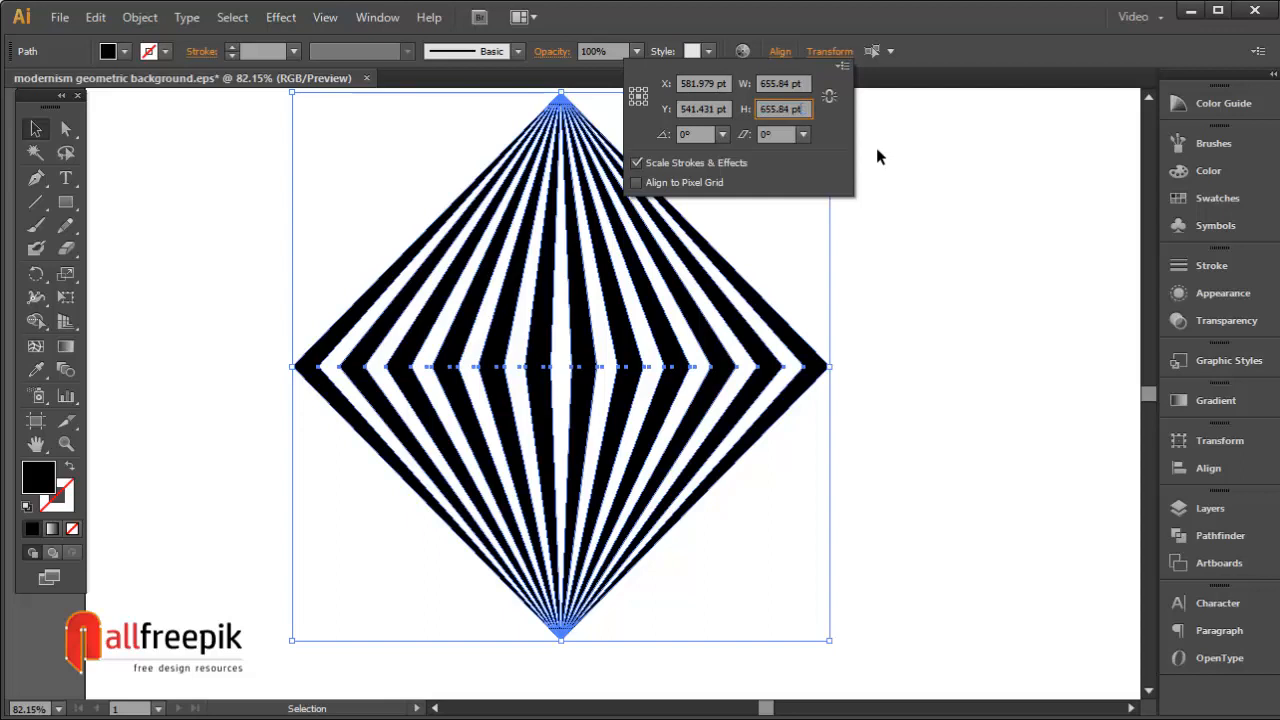
key(Return)
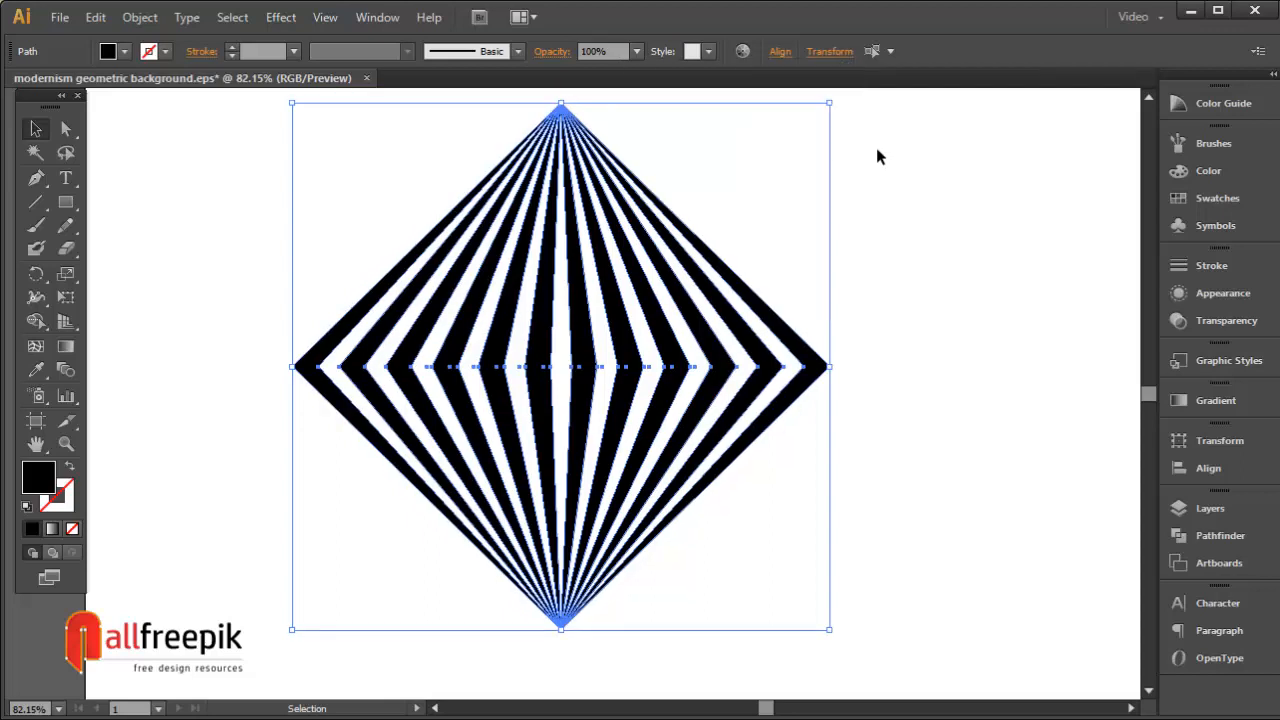
click(869, 286)
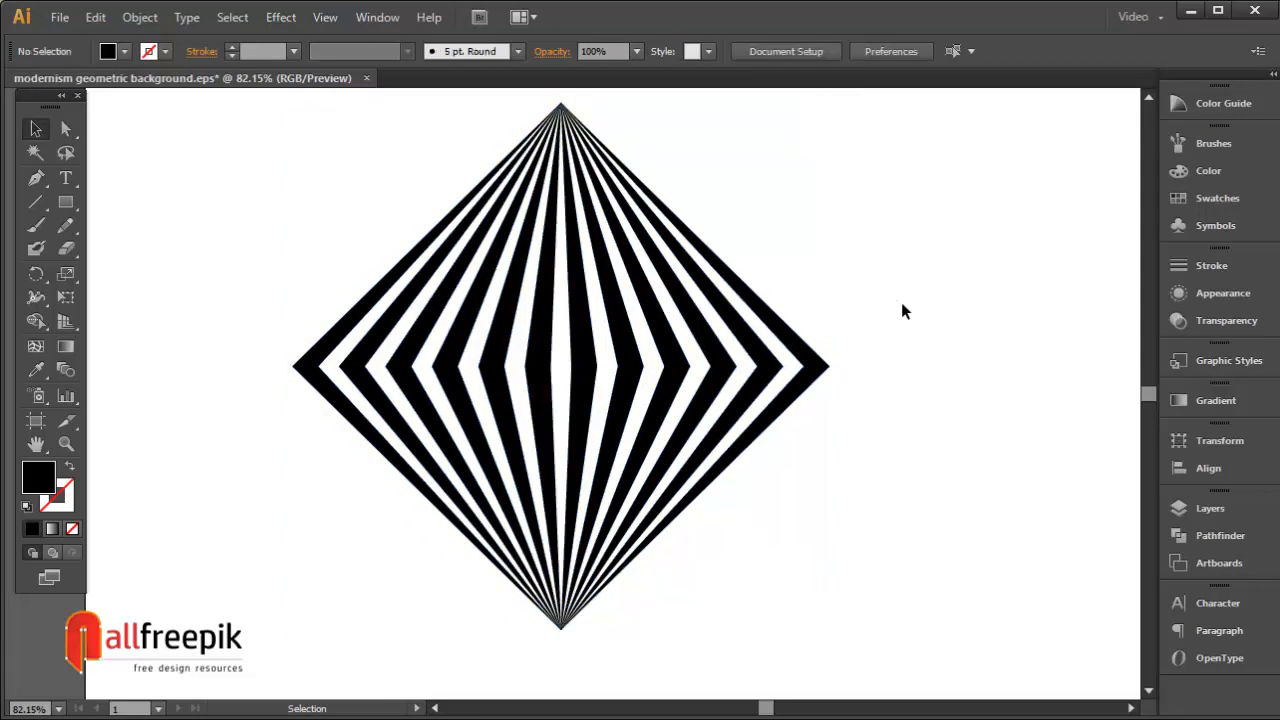
Group all the stripes of the diamond into a single object and reselect the group
drag(905, 310, 415, 520)
key(space)
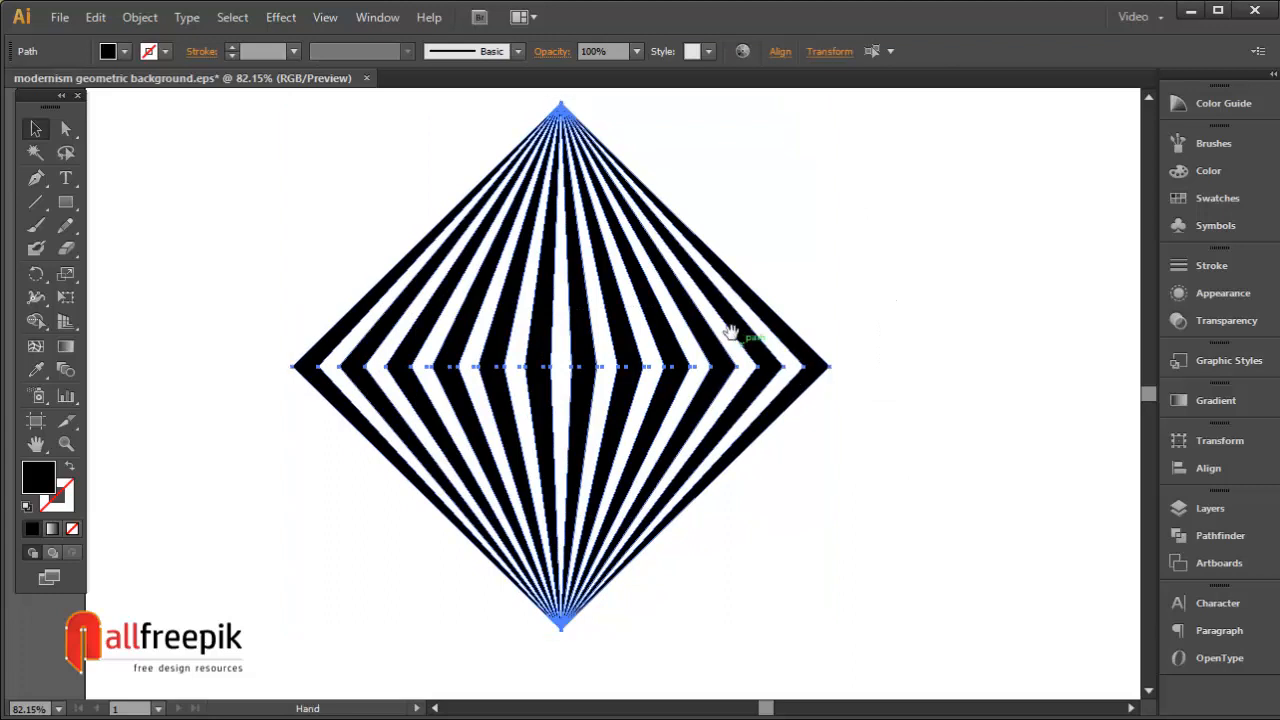
key(ctrl+minus)
click(158, 17)
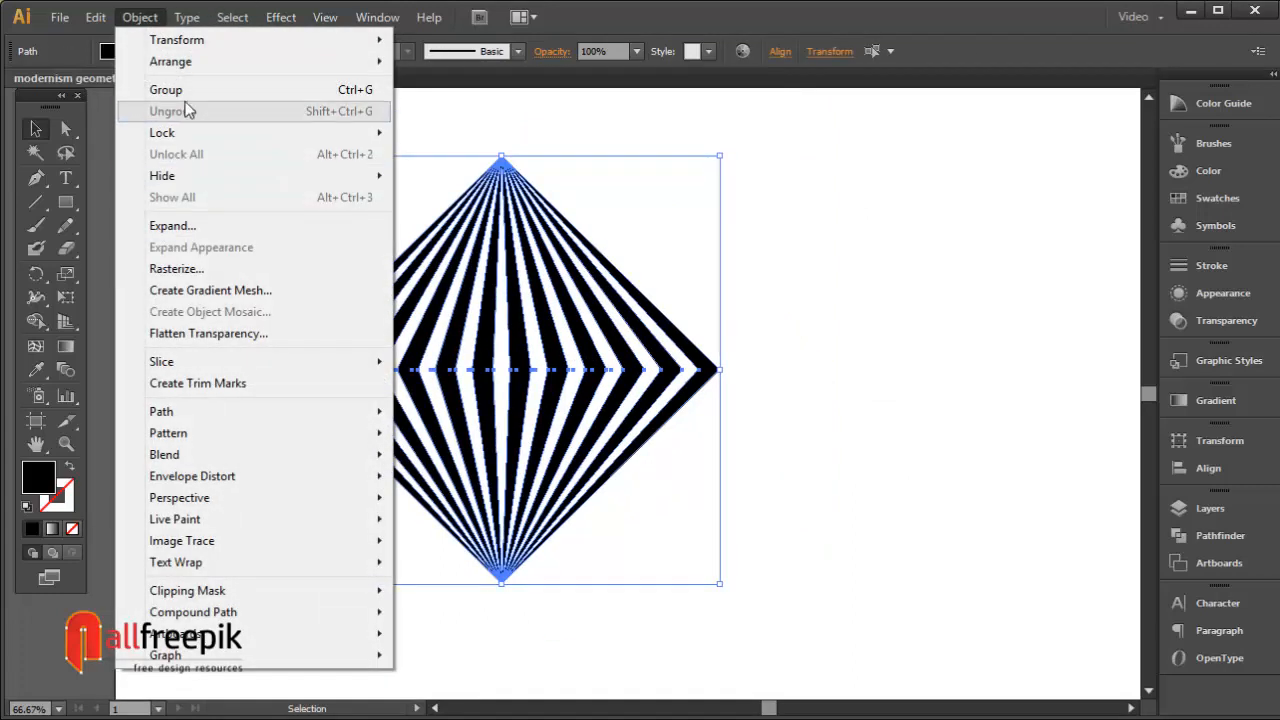
click(149, 109)
click(785, 308)
drag(785, 304, 419, 436)
key(space)
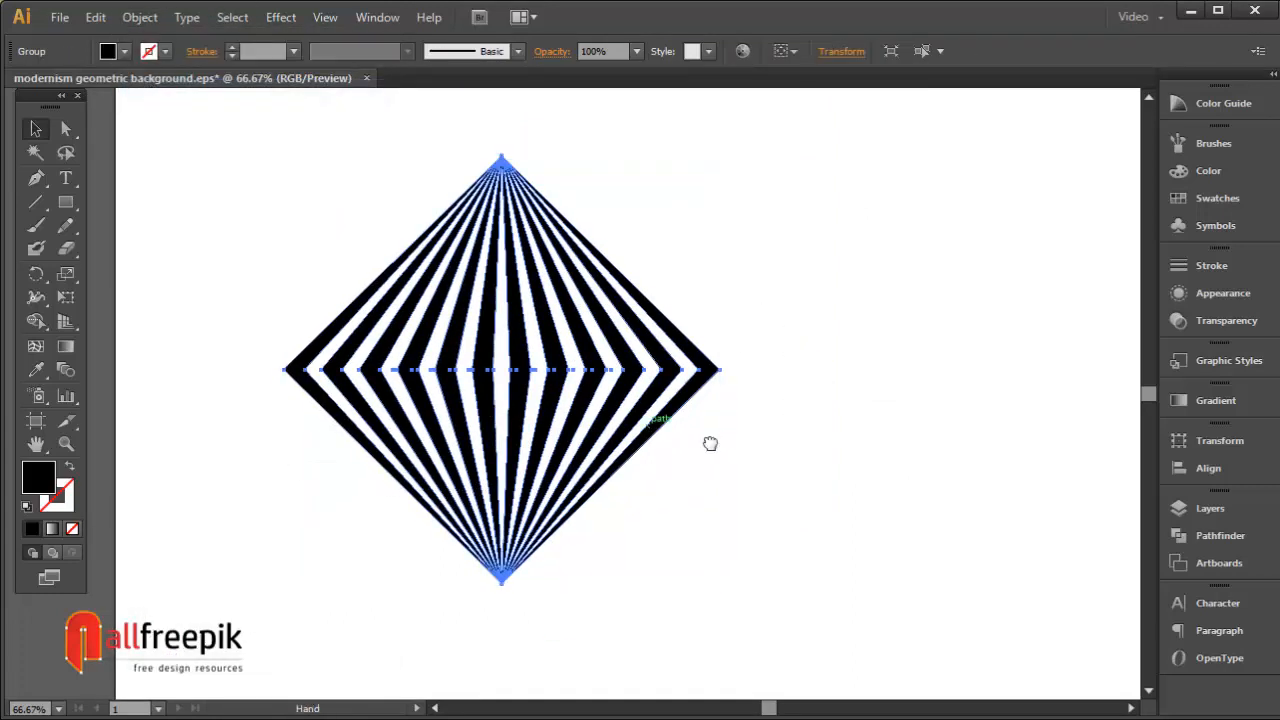
Move the grouped diamond to the upper middle of the artboard, just inside its top edge
drag(711, 443, 587, 441)
drag(518, 418, 600, 400)
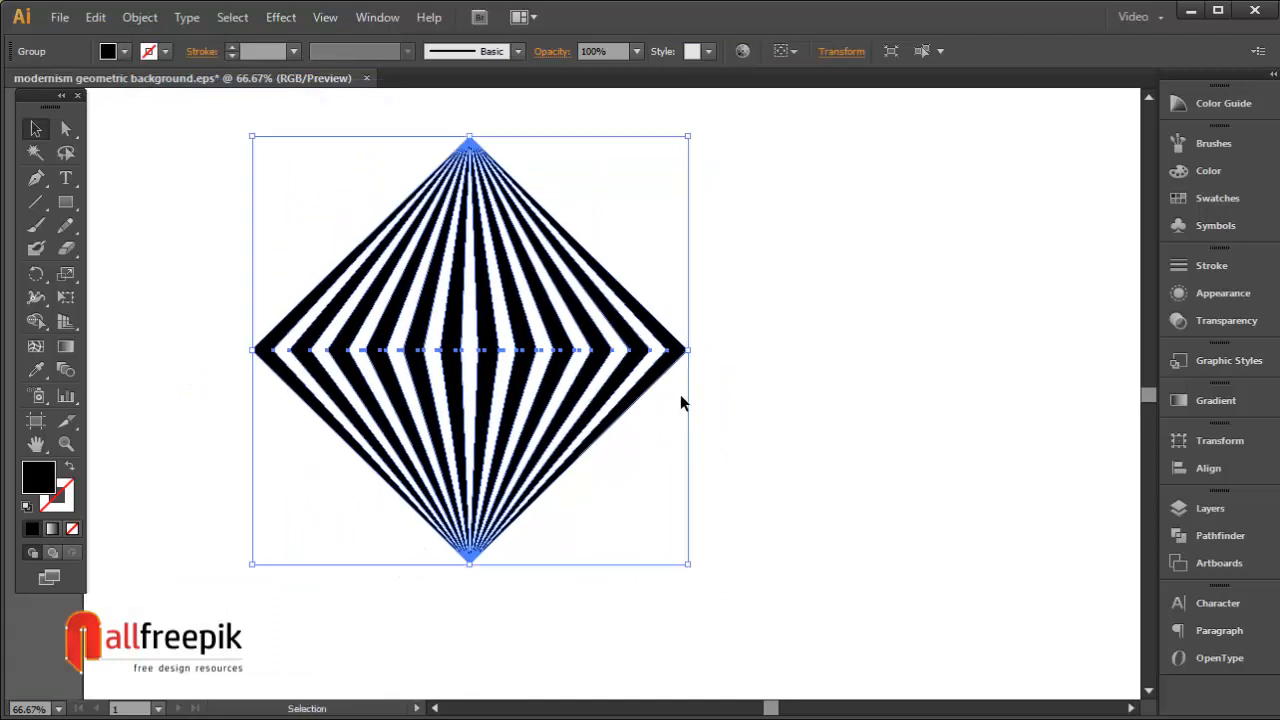
key(ctrl+alt+space)
ctrl+alt+click(682, 397)
ctrl+alt+click(682, 397)
ctrl+alt+click(682, 397)
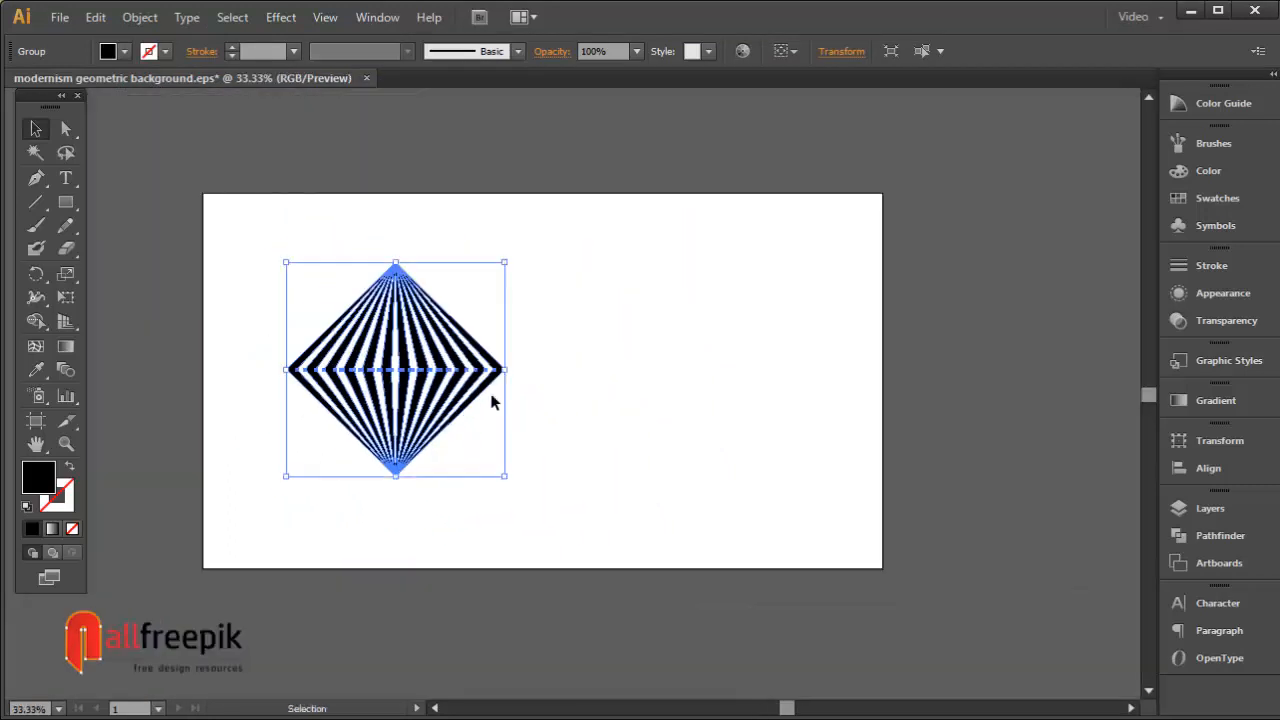
drag(429, 363, 562, 312)
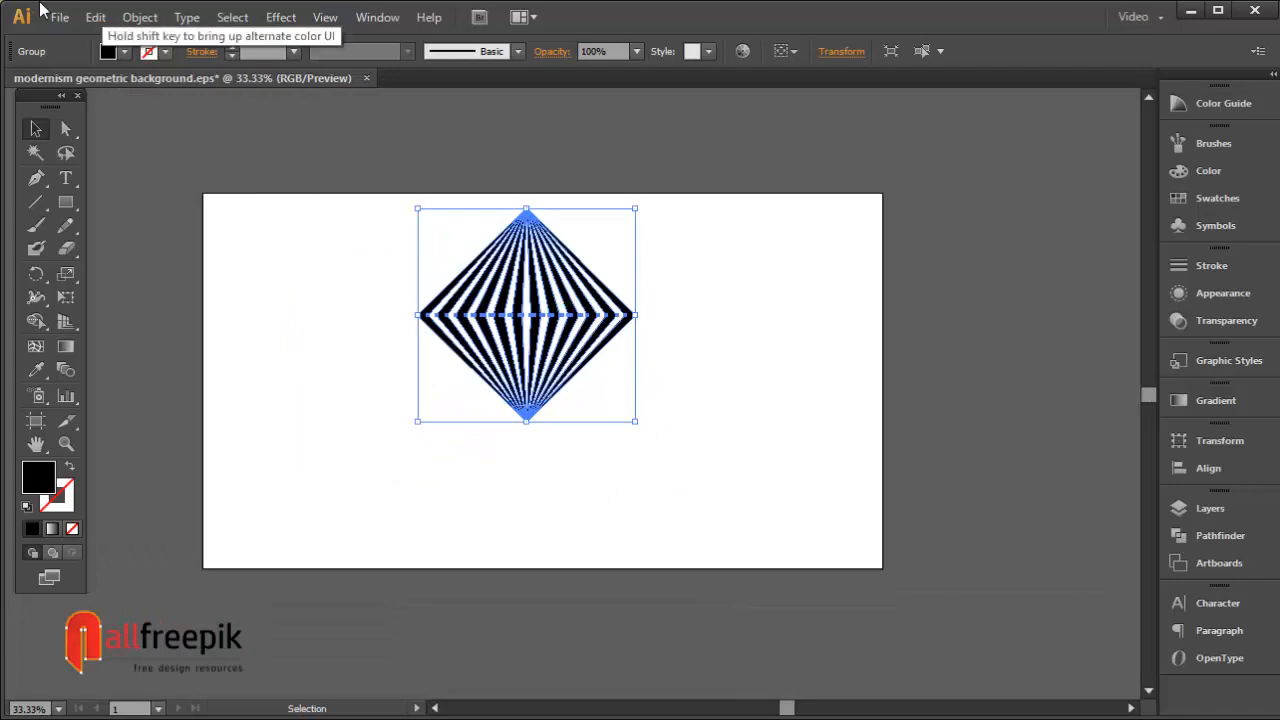
Duplicate the diamond in front and place the copy directly below the original, with their tips touching
click(95, 17)
click(128, 118)
click(95, 17)
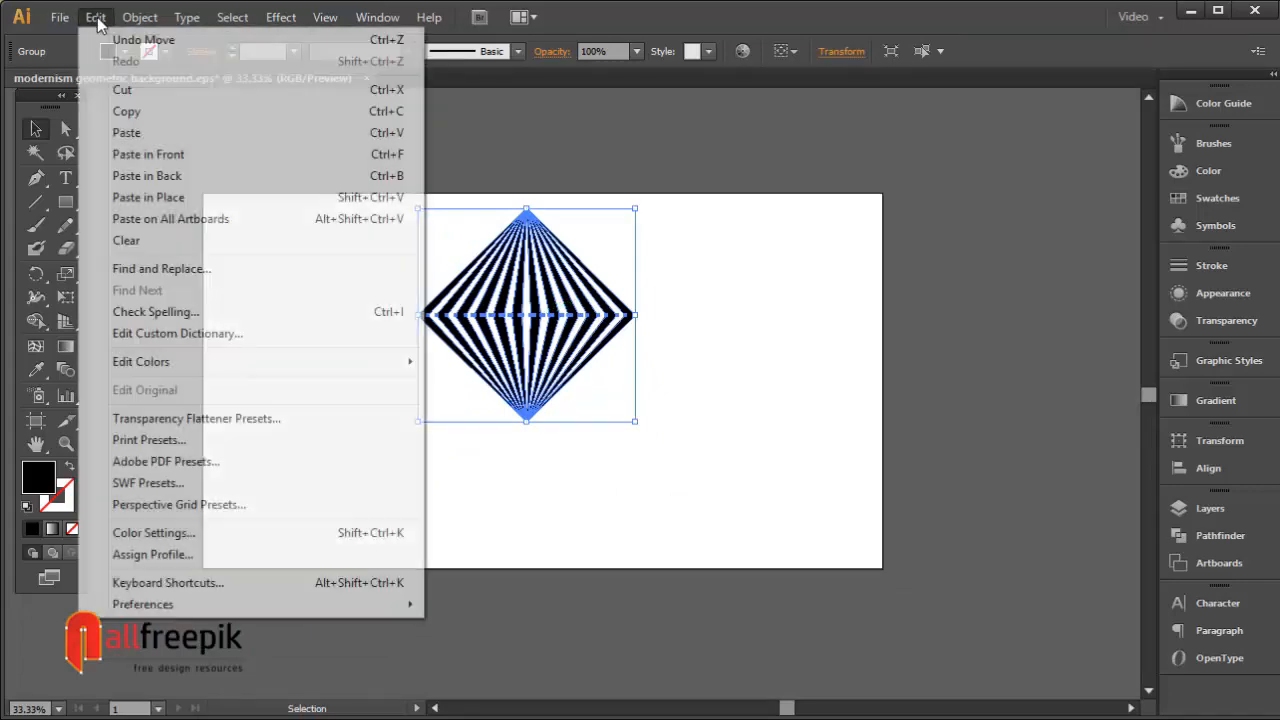
click(160, 154)
drag(552, 322, 557, 513)
click(685, 472)
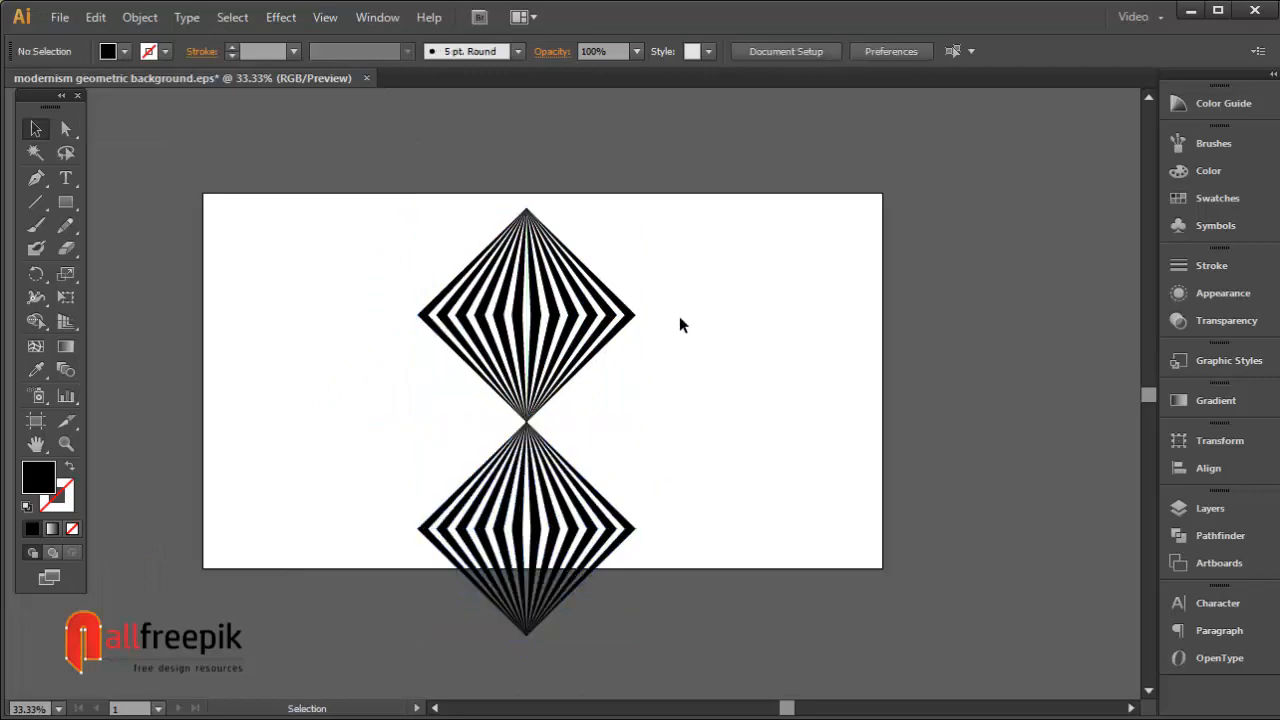
Duplicate both diamonds in front and rotate the copies 90° about their shared tip, forming a large four-part diamond
drag(684, 325, 450, 530)
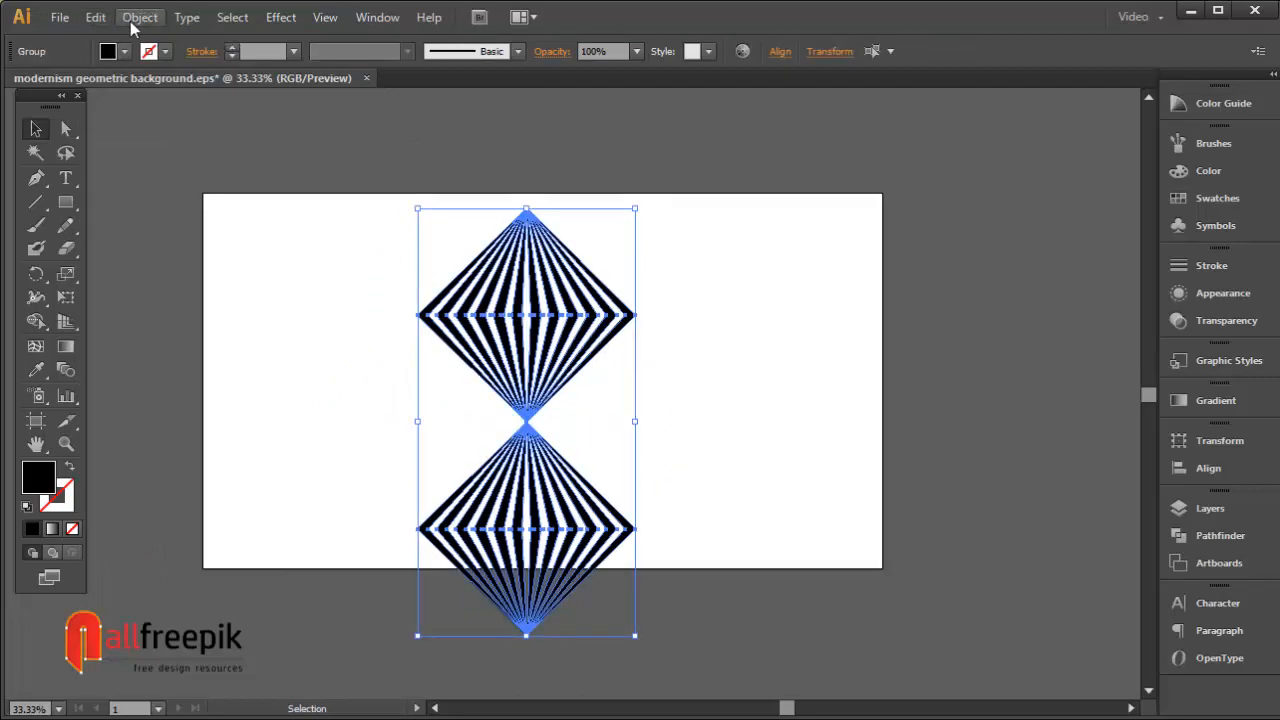
click(95, 17)
click(125, 111)
click(95, 17)
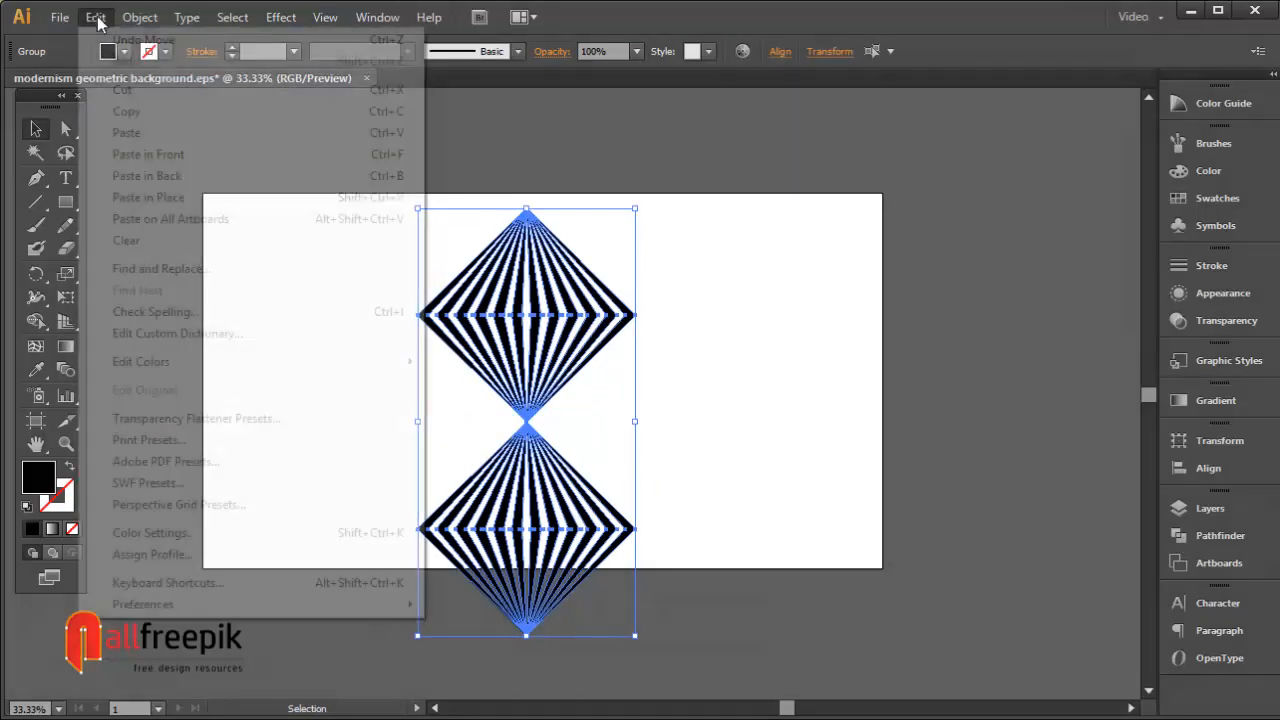
click(162, 155)
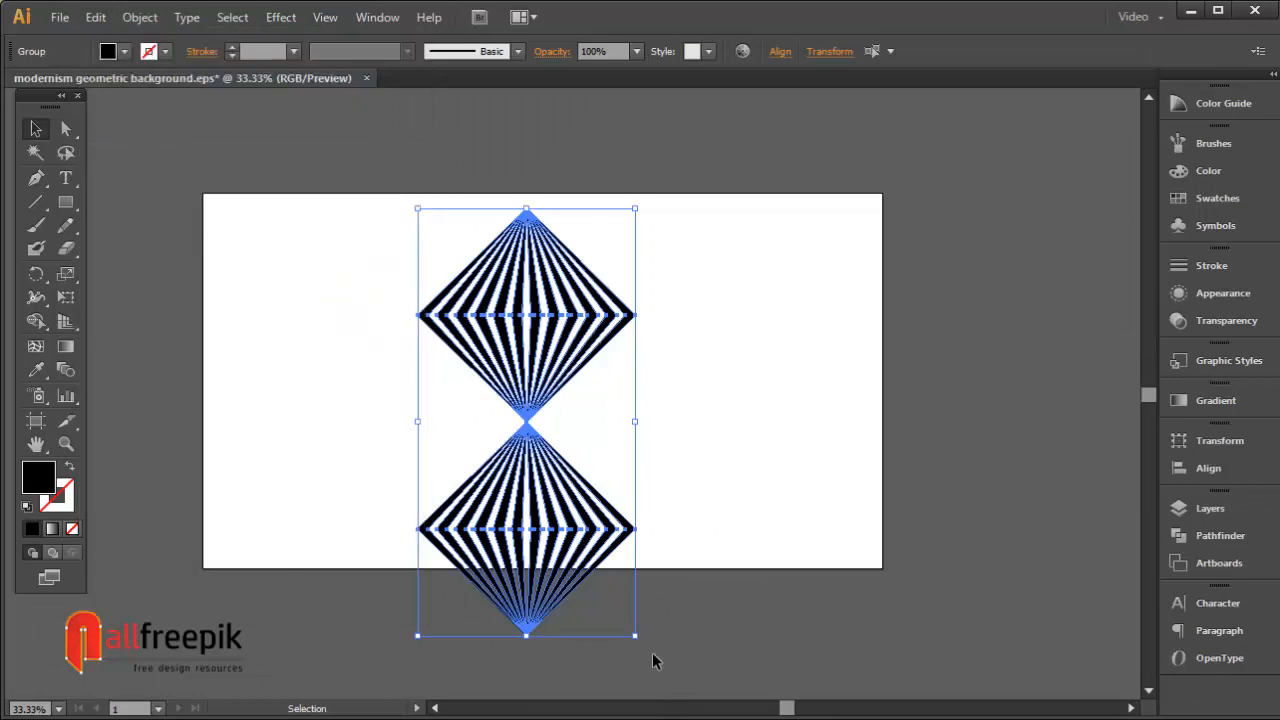
drag(644, 646, 863, 362)
click(868, 440)
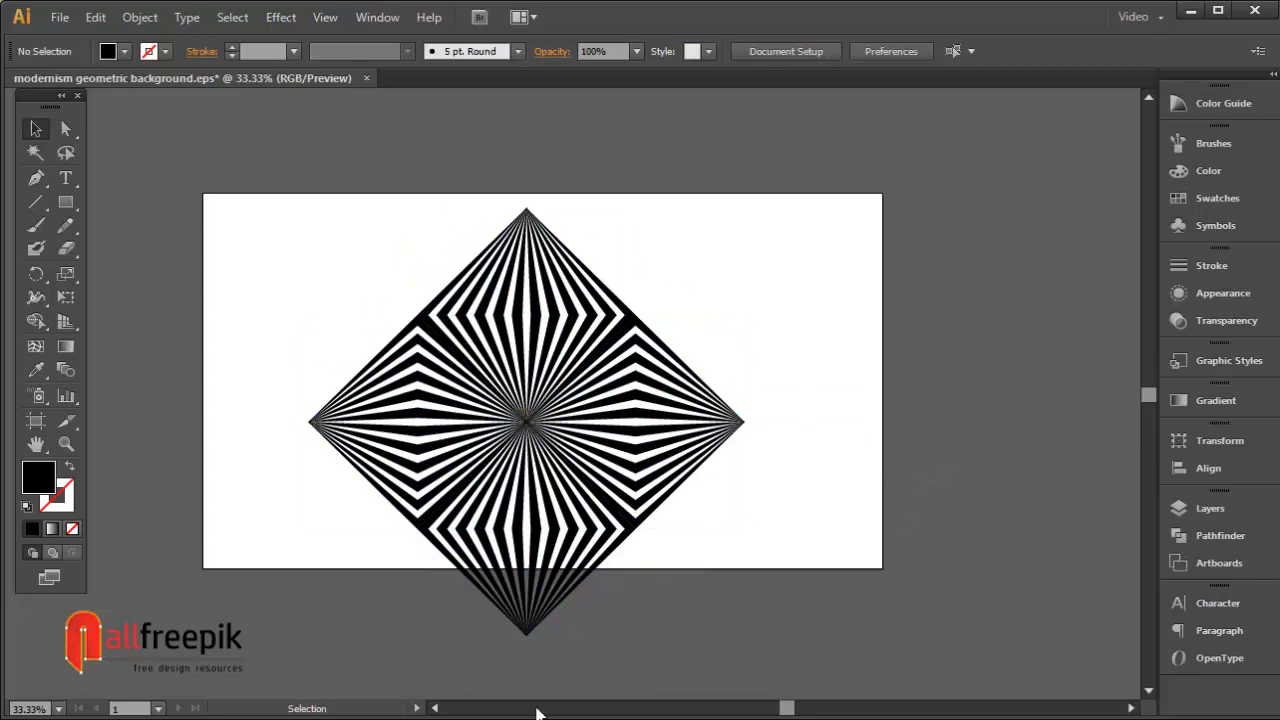
Move the four-part diamond straight up so it sits roughly centred vertically on the artboard
drag(288, 264, 782, 627)
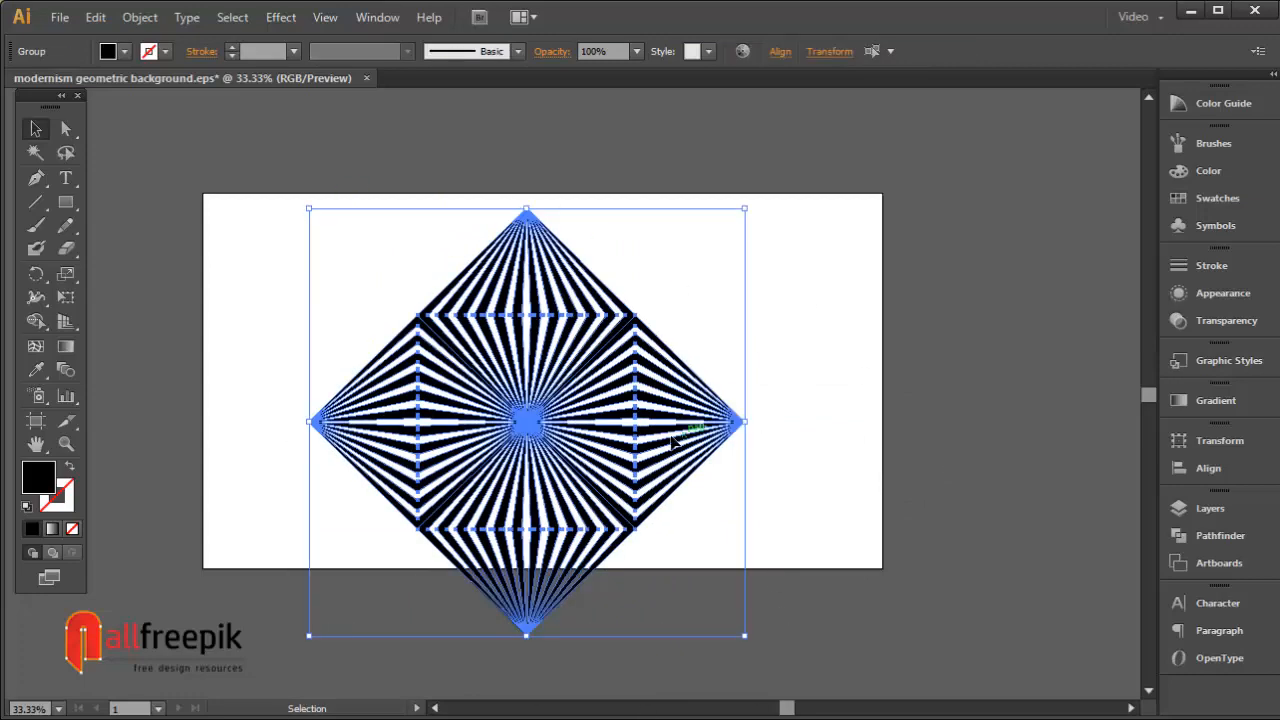
drag(672, 440, 778, 387)
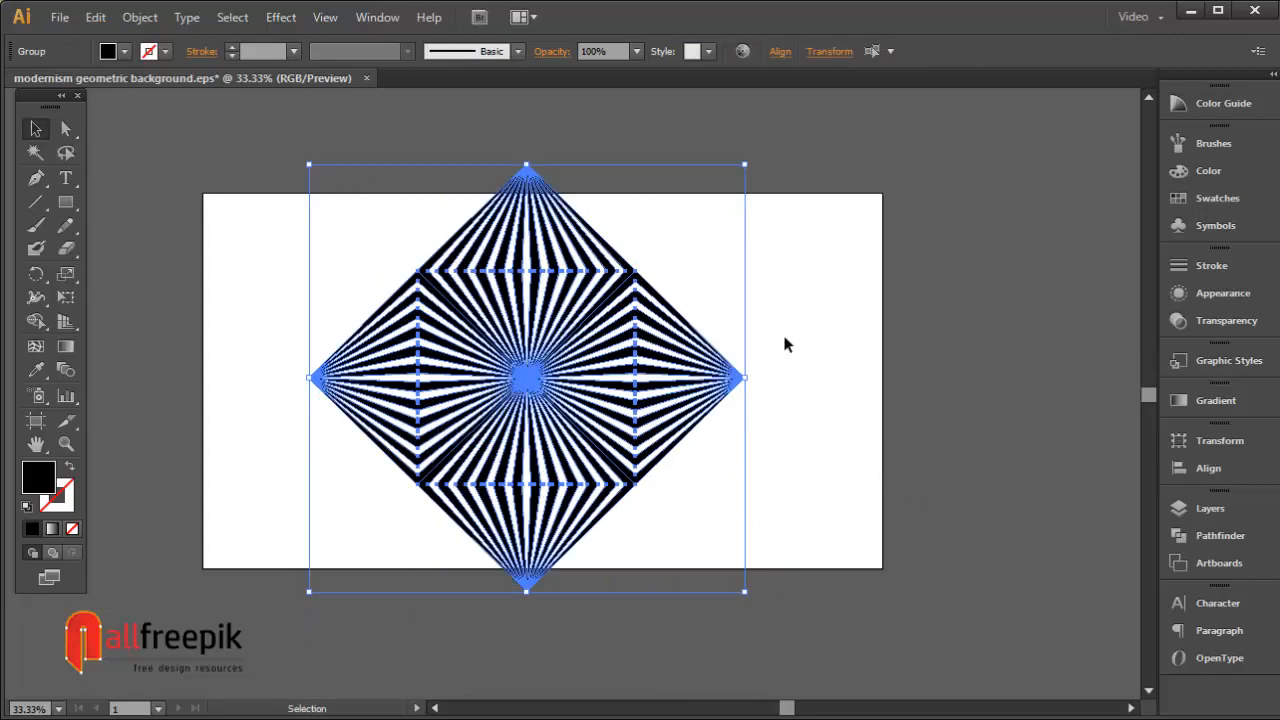
click(785, 345)
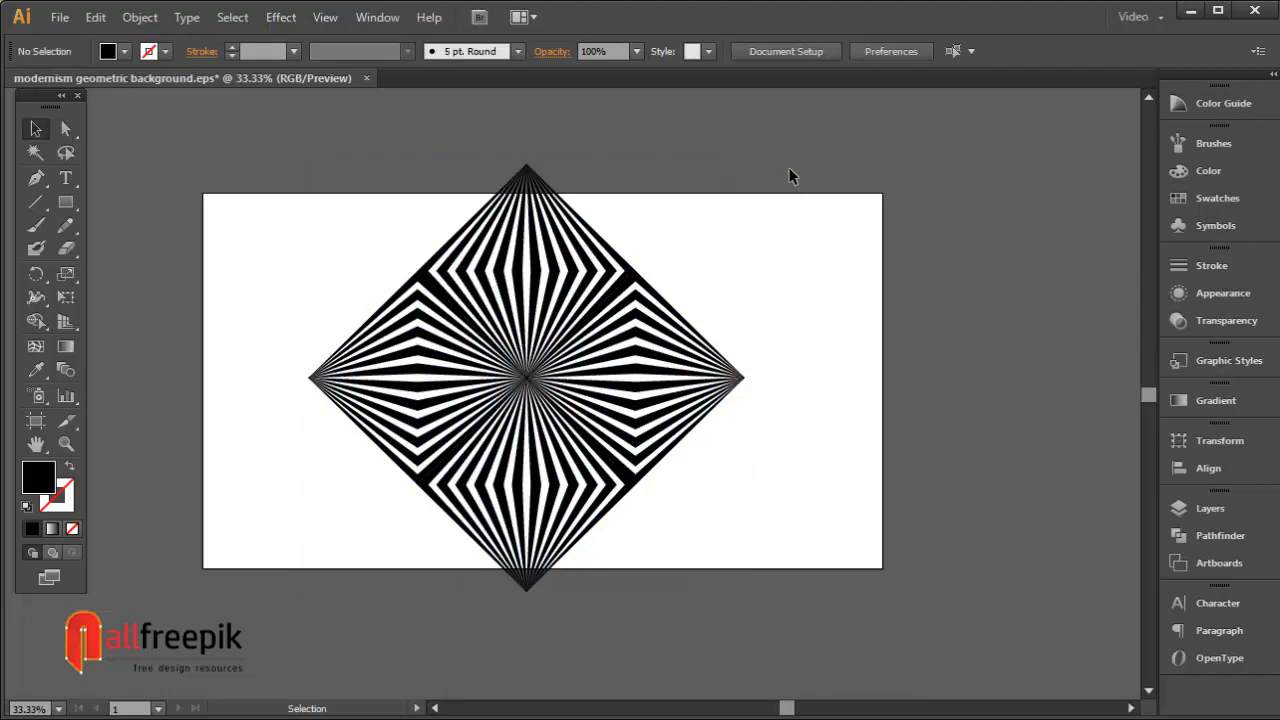
Rotate the whole four-part pattern 45° so that it forms an upright square
drag(790, 175, 316, 525)
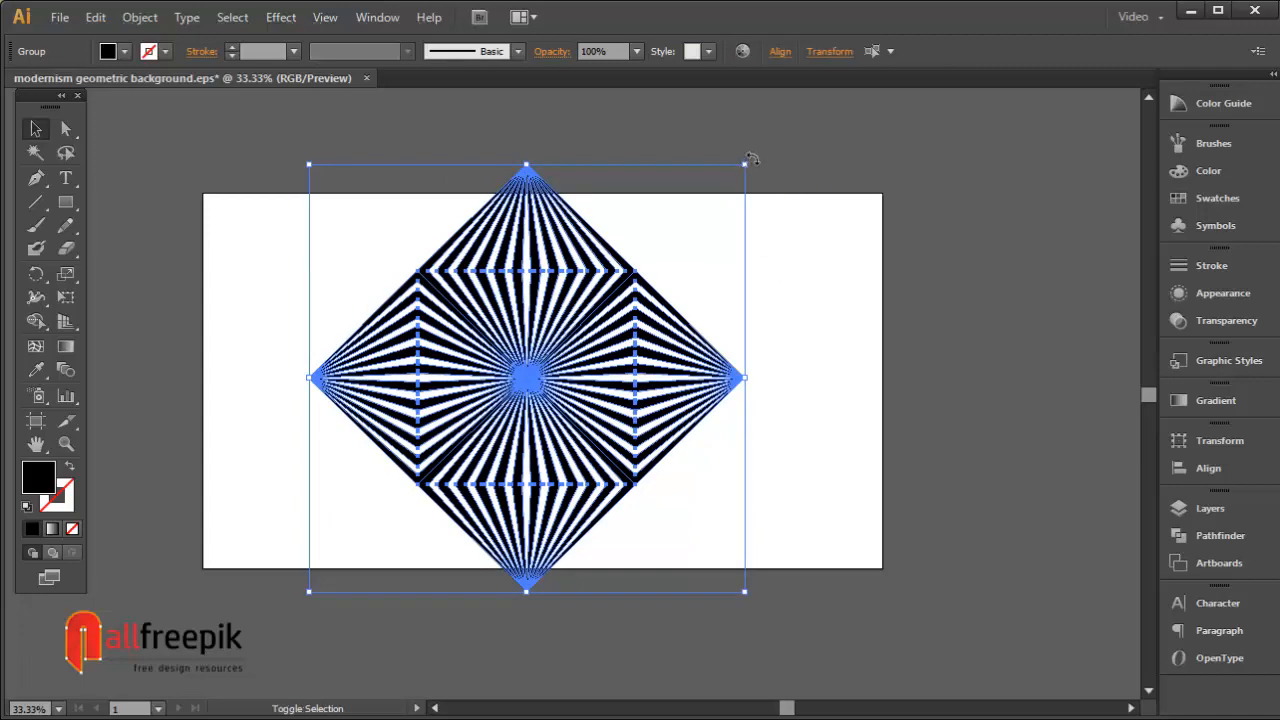
drag(751, 160, 846, 350)
click(778, 566)
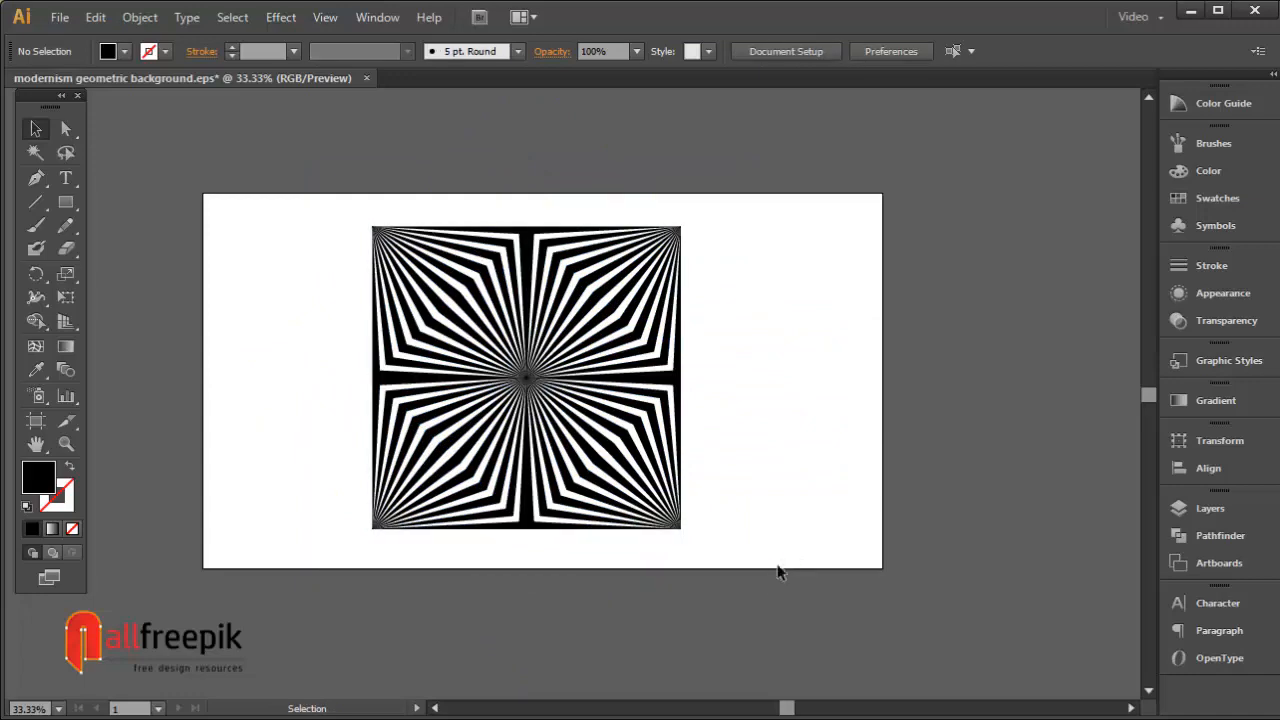
Align the square pattern to the artboard's left edge and stretch it to the right, top and bottom edges to fill the artboard
drag(750, 582, 294, 177)
drag(648, 314, 482, 314)
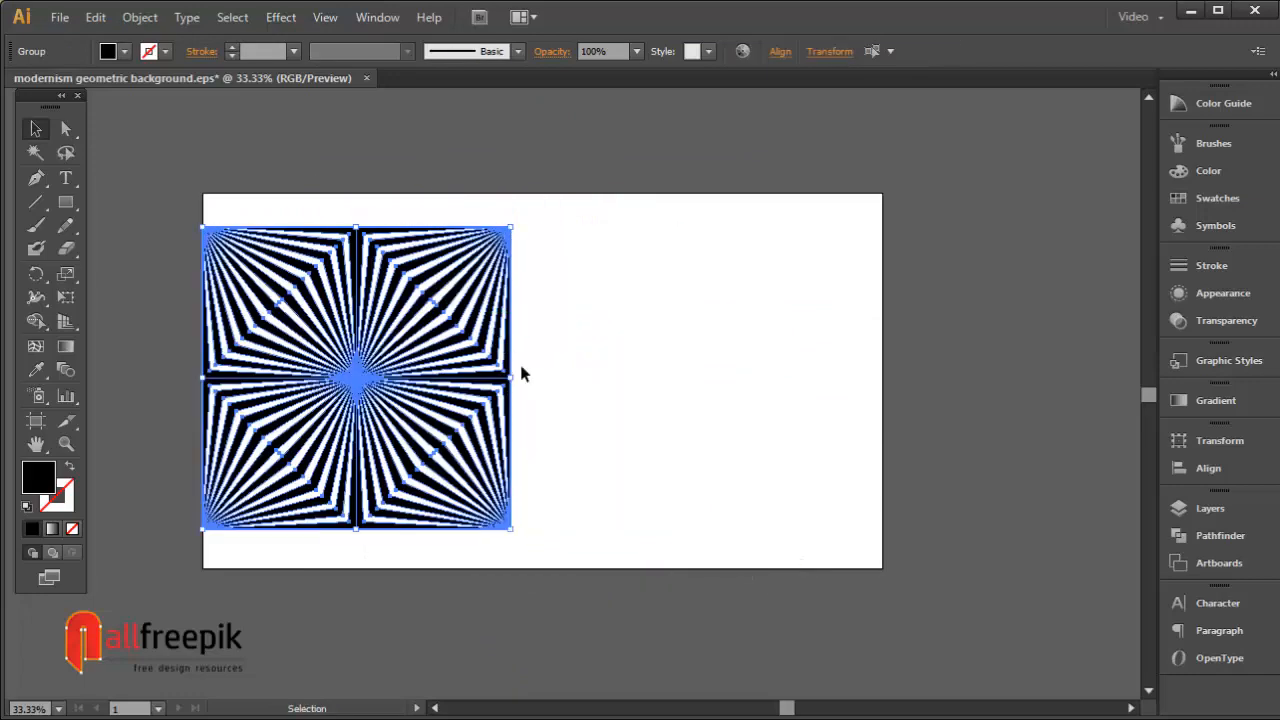
drag(516, 381, 885, 381)
drag(538, 224, 542, 193)
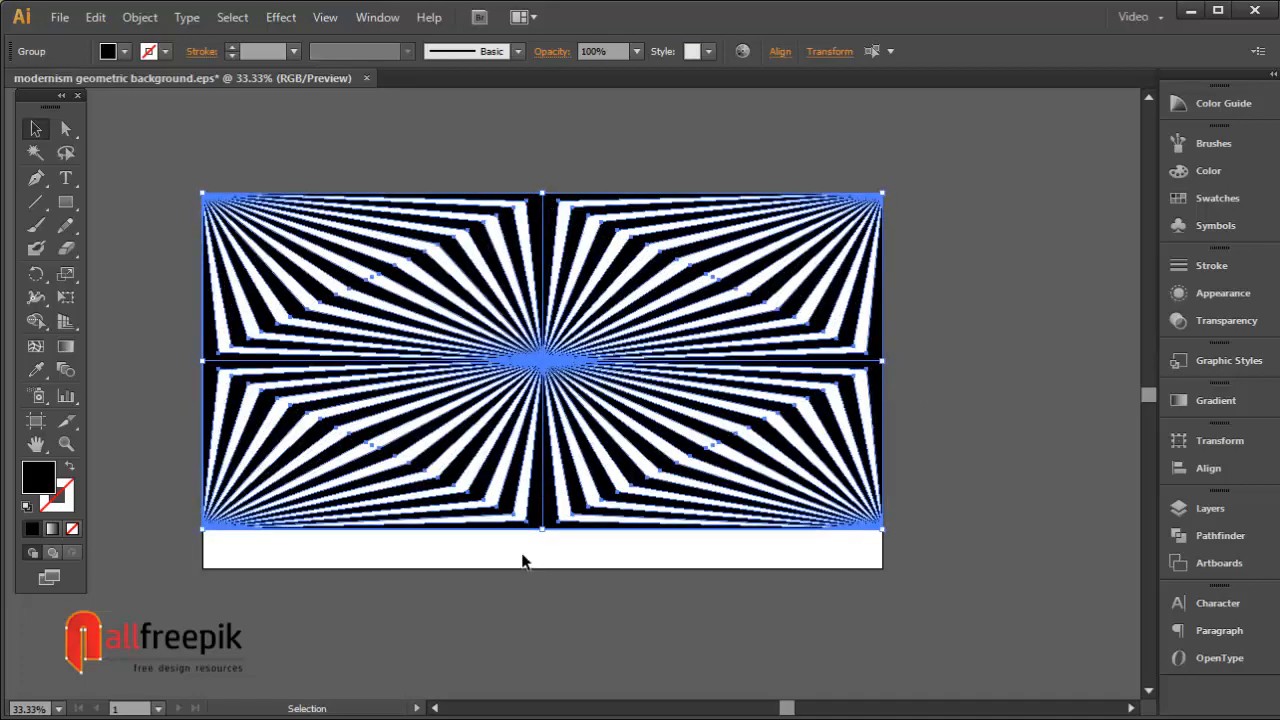
drag(545, 531, 545, 568)
click(966, 384)
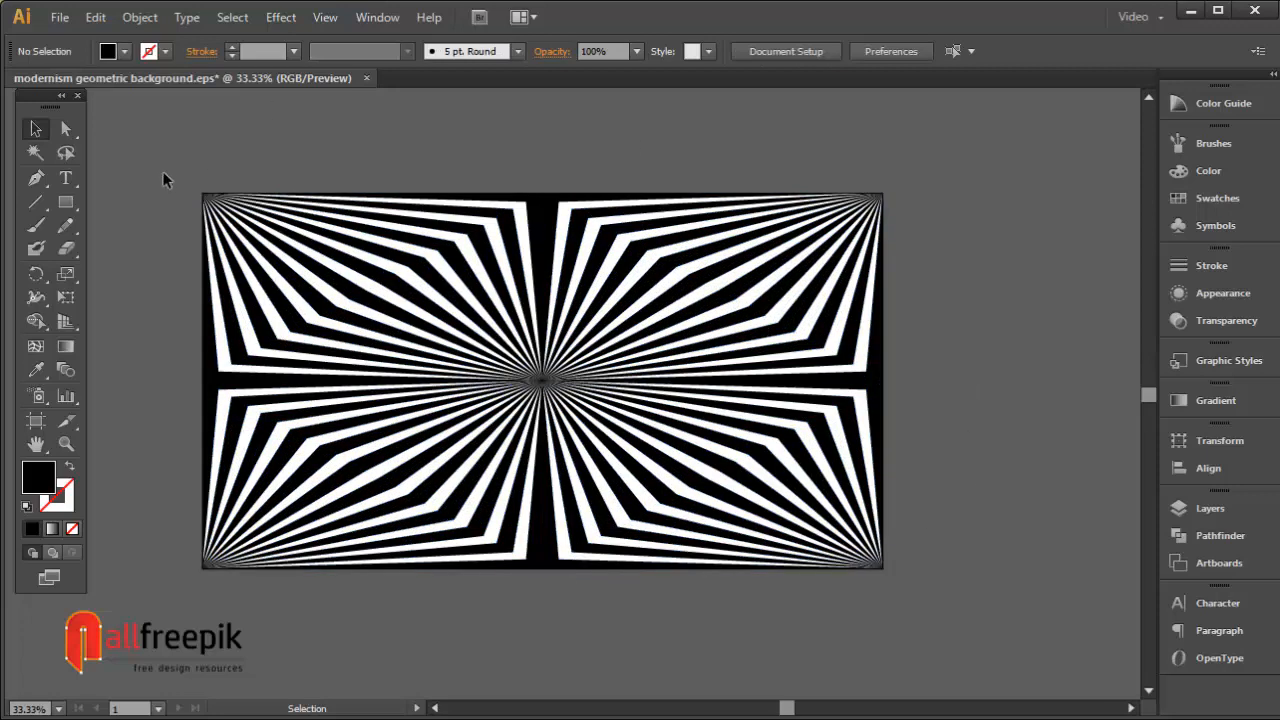
drag(164, 172, 952, 628)
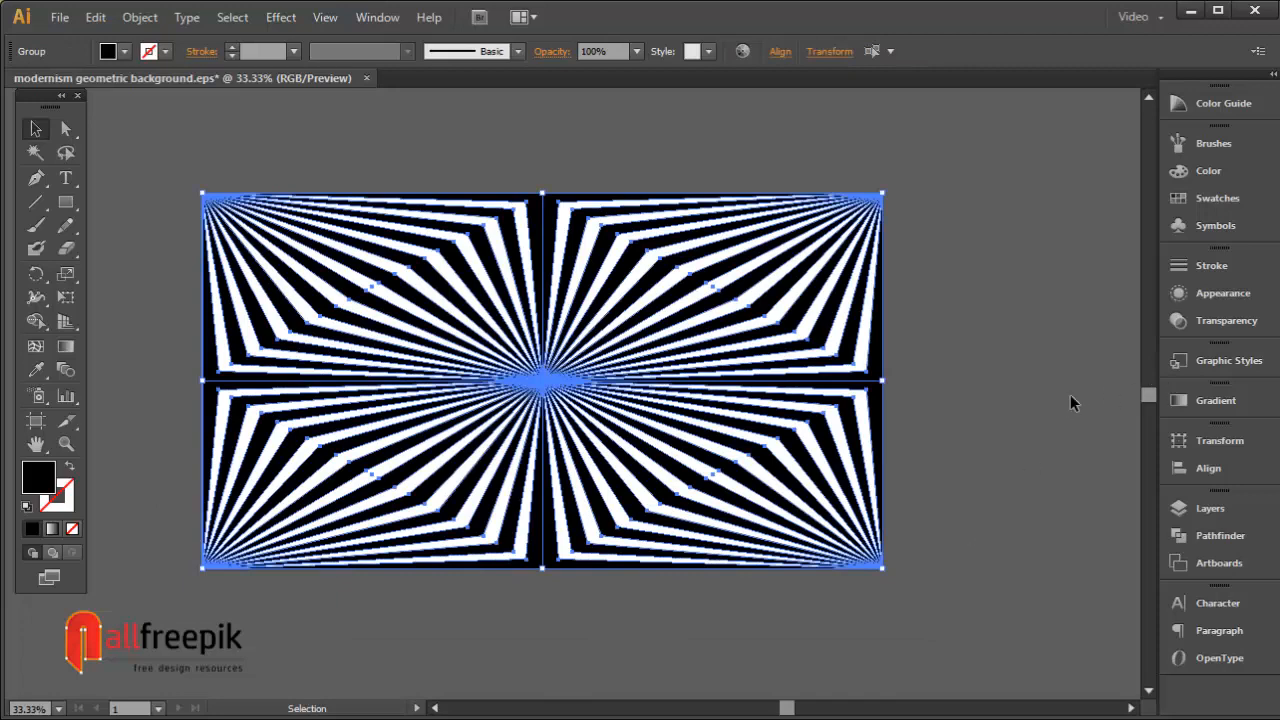
click(1031, 402)
Apply a linear gradient to the pattern's upper-right quadrant and set its end colour to the C=100 M=100 Y=25 K=25 swatch
click(732, 275)
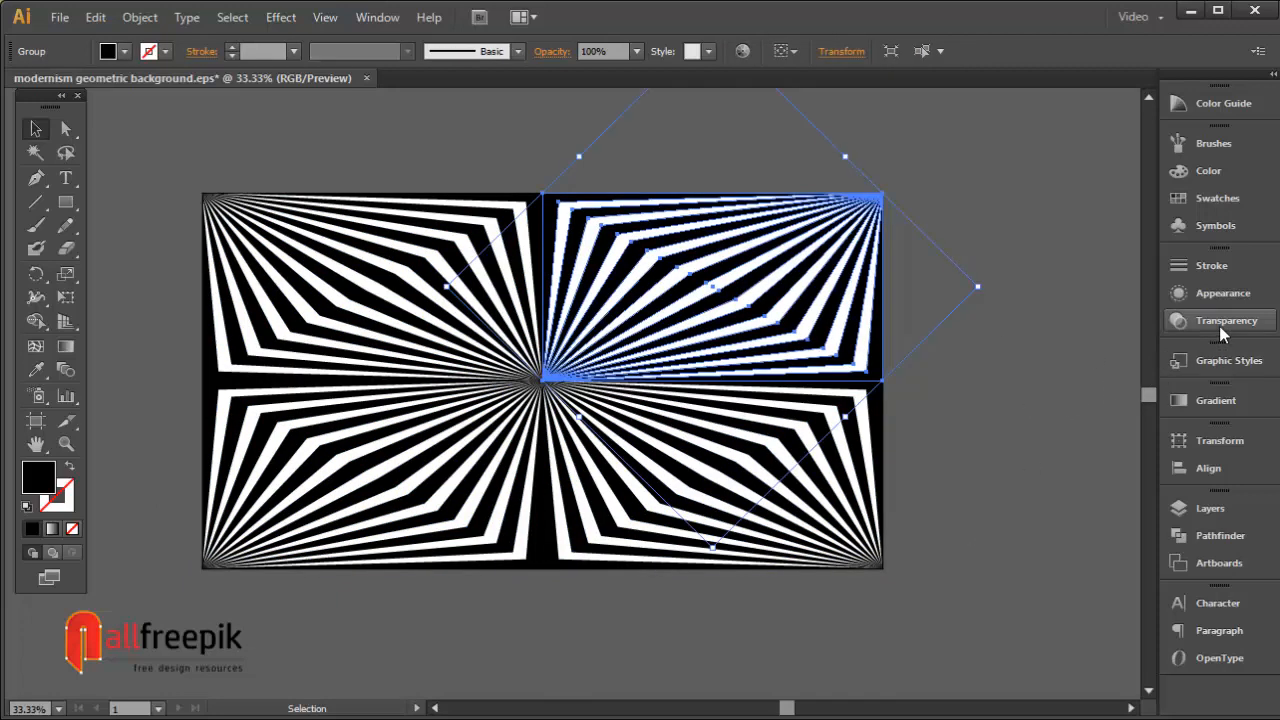
click(1216, 400)
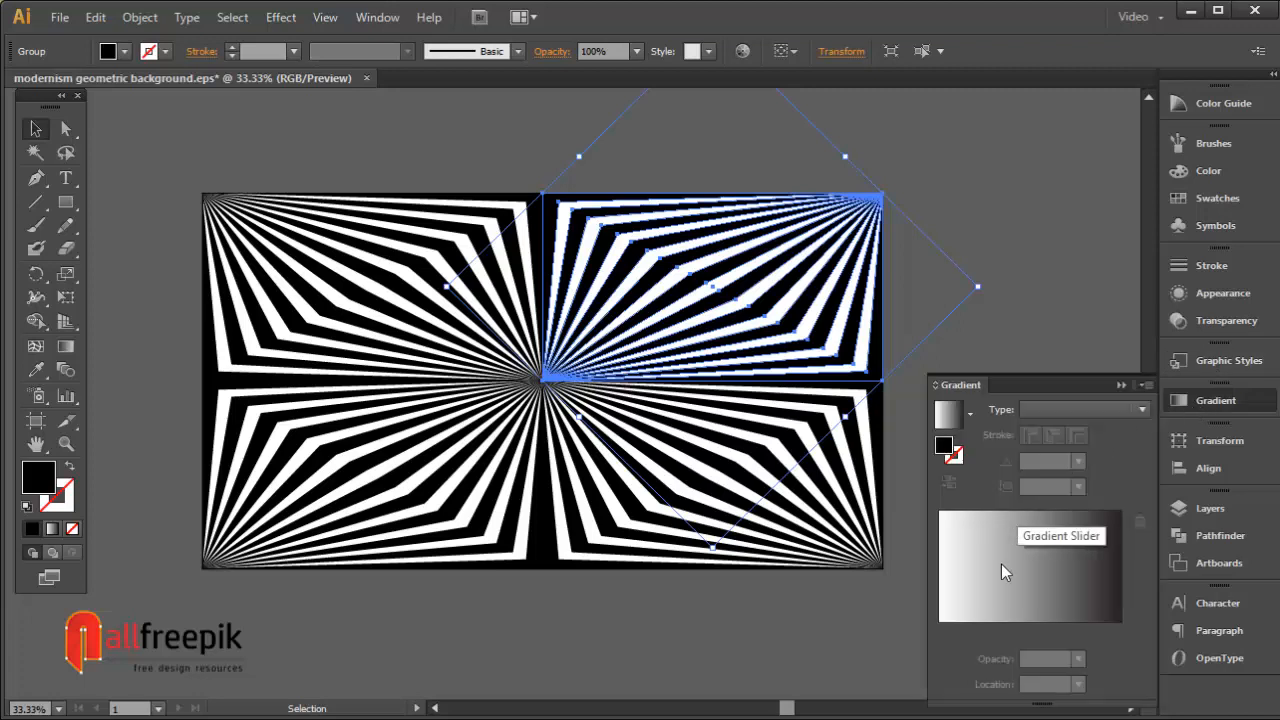
click(1025, 579)
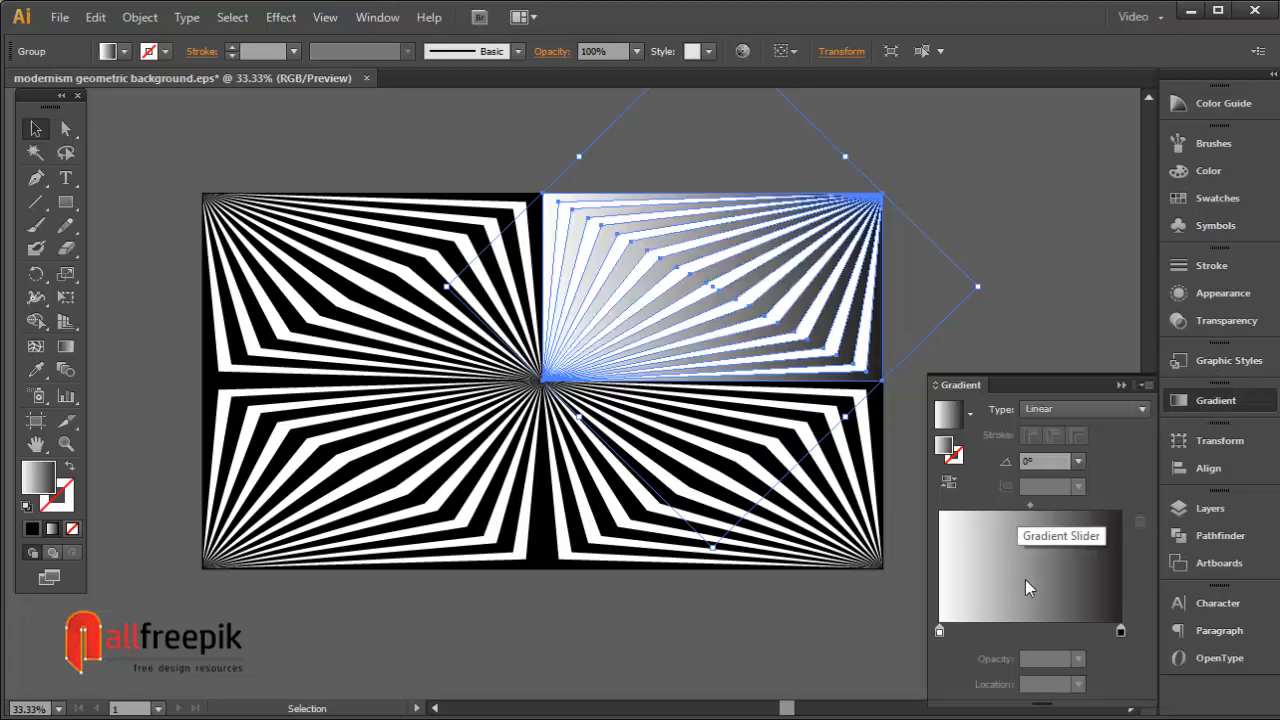
double_click(1120, 631)
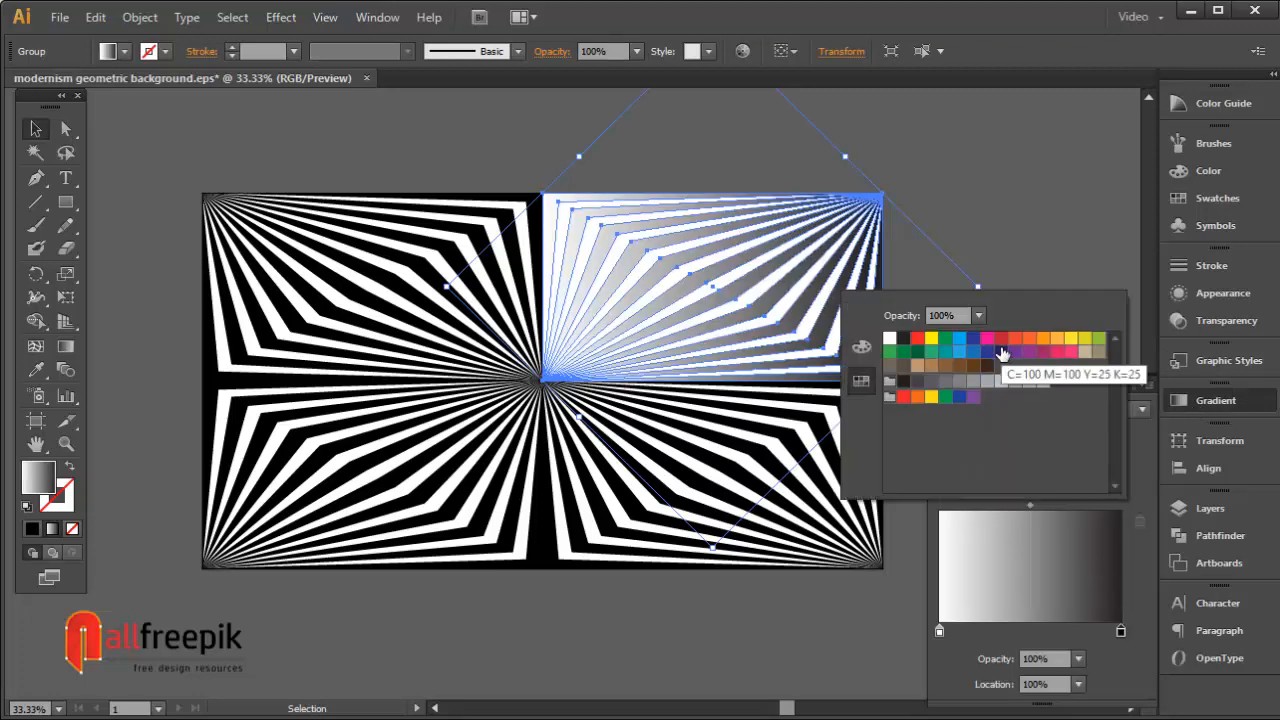
click(1001, 353)
Set the start colour of the upper-right quadrant's gradient to the bright light blue swatch
click(939, 631)
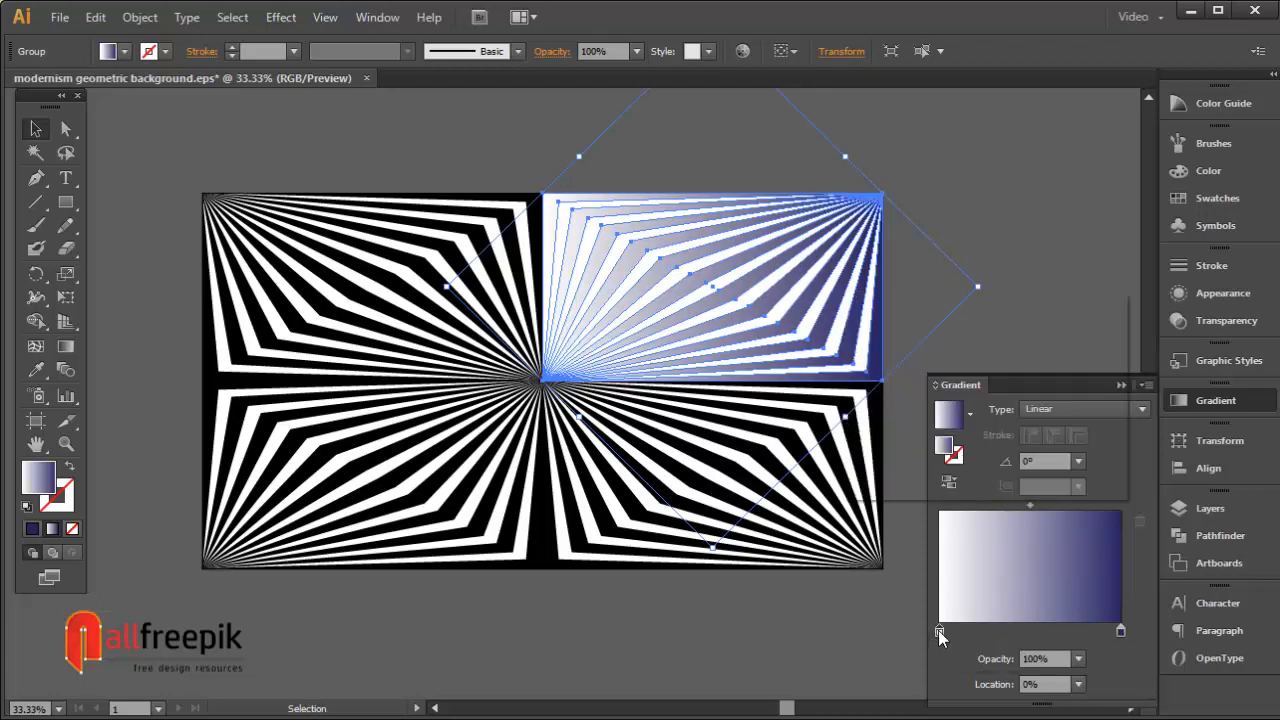
double_click(939, 631)
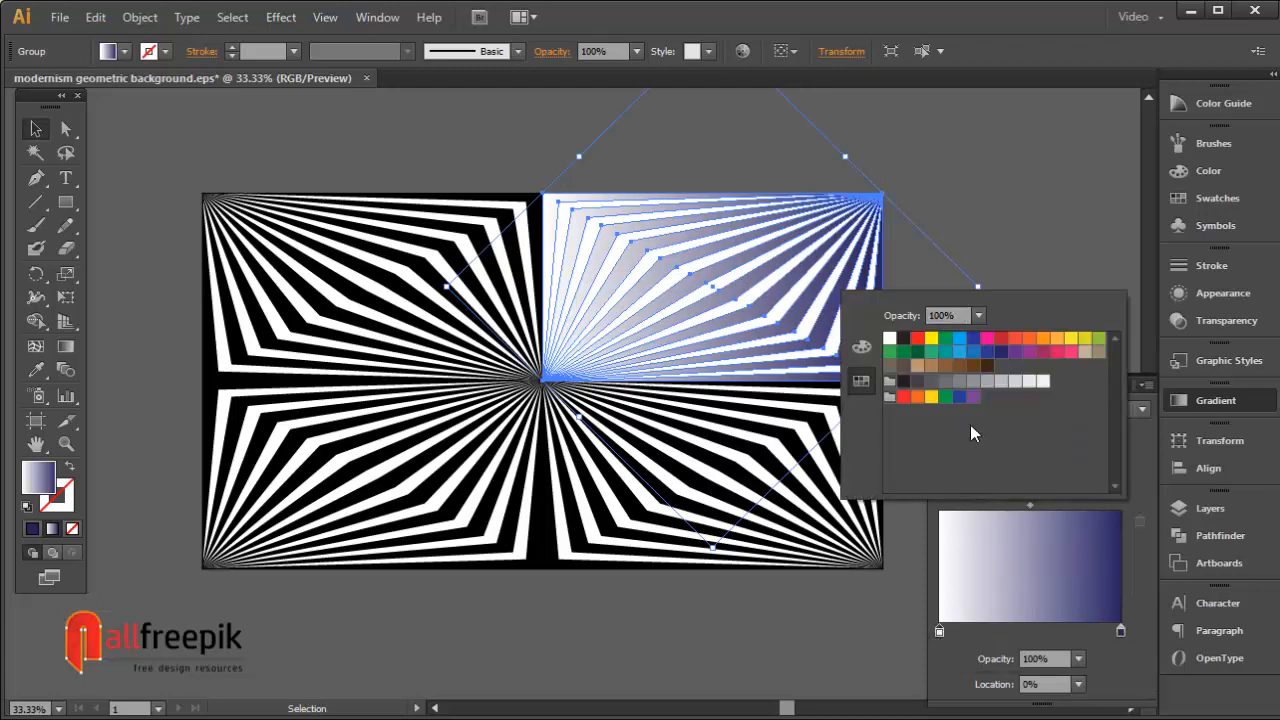
click(972, 354)
click(959, 338)
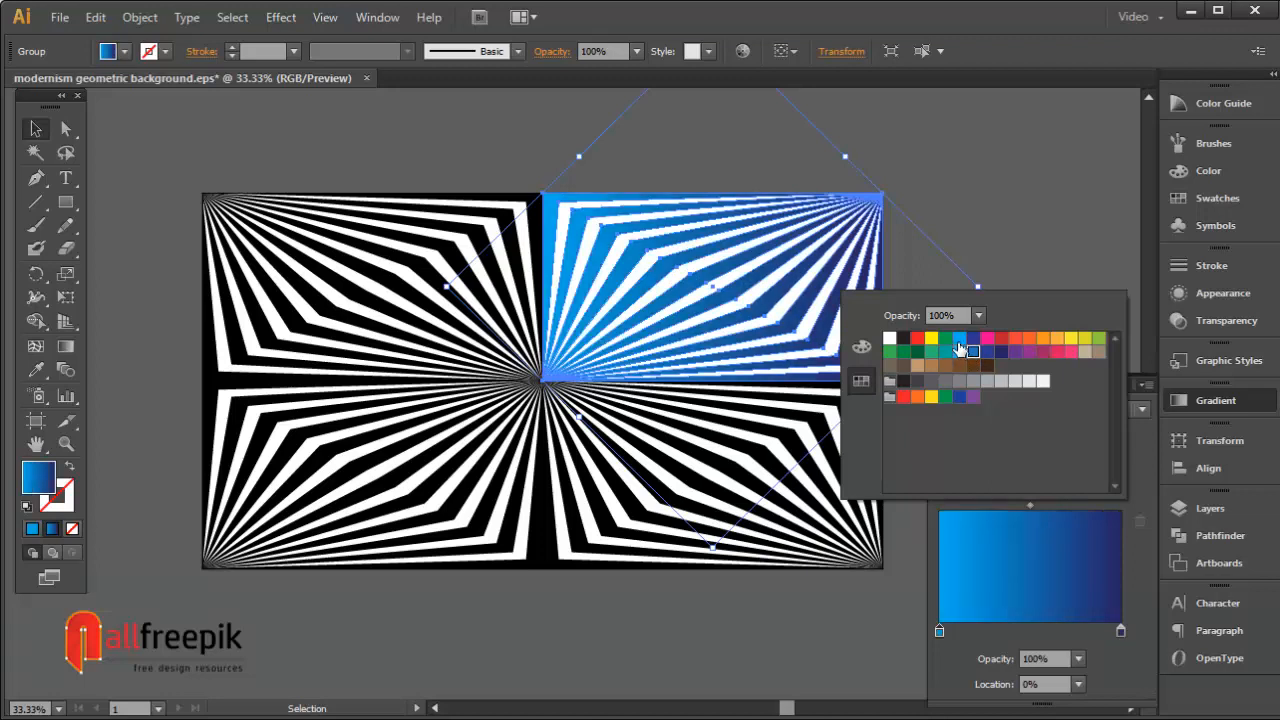
click(1007, 260)
click(806, 297)
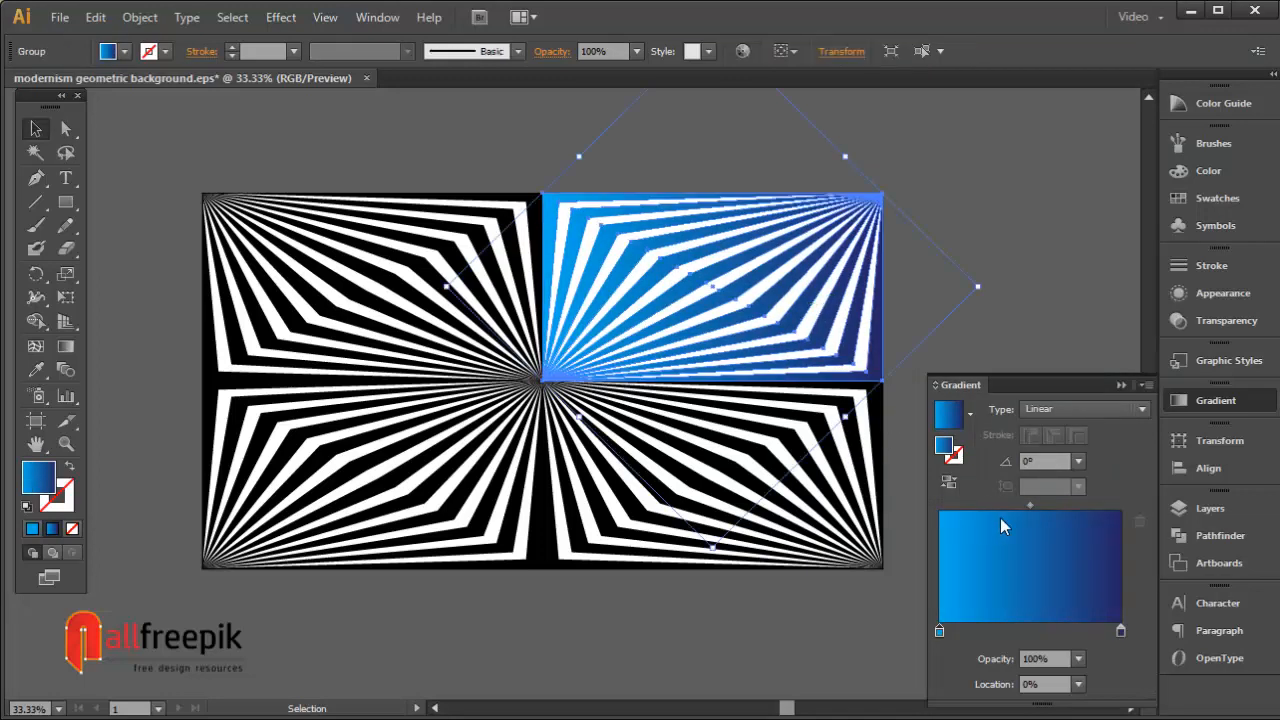
Set the gradient angle of the pattern's upper-right quadrant to 30°
double_click(1046, 460)
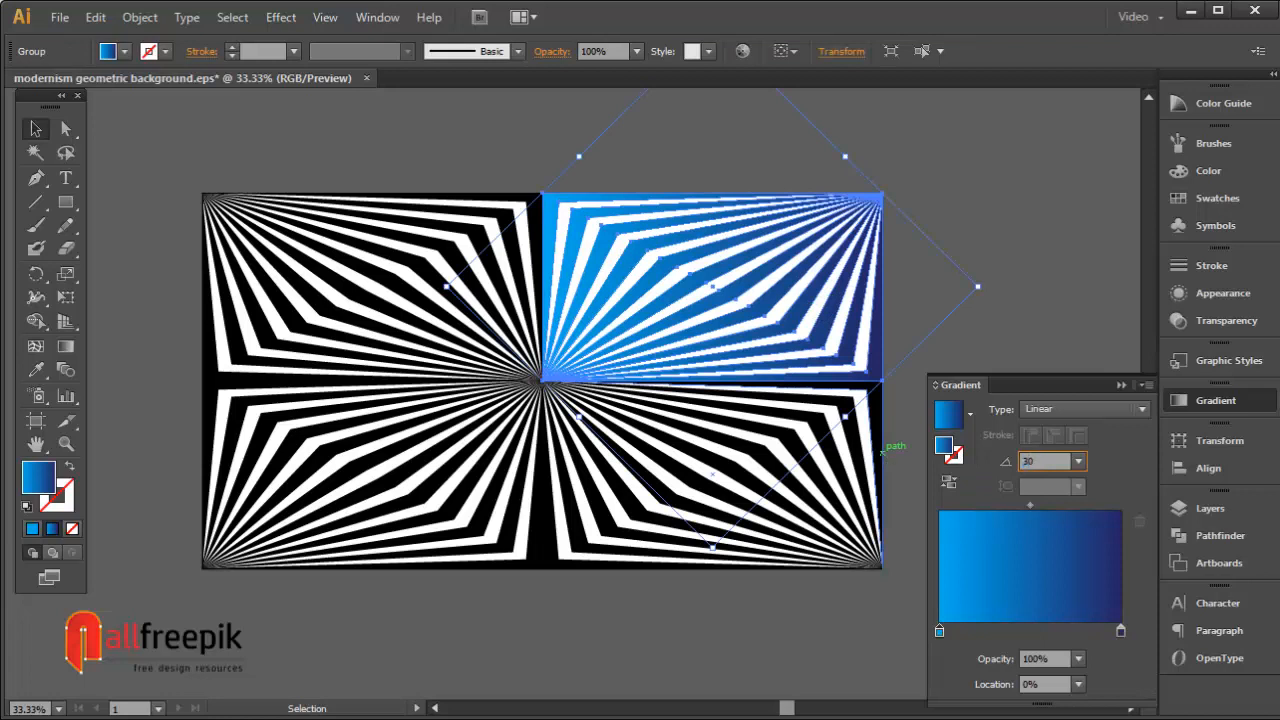
key(Return)
Copy the upper-right quadrant's gradient onto the lower-right quadrant with the Eyedropper and set its angle to -30°
click(720, 480)
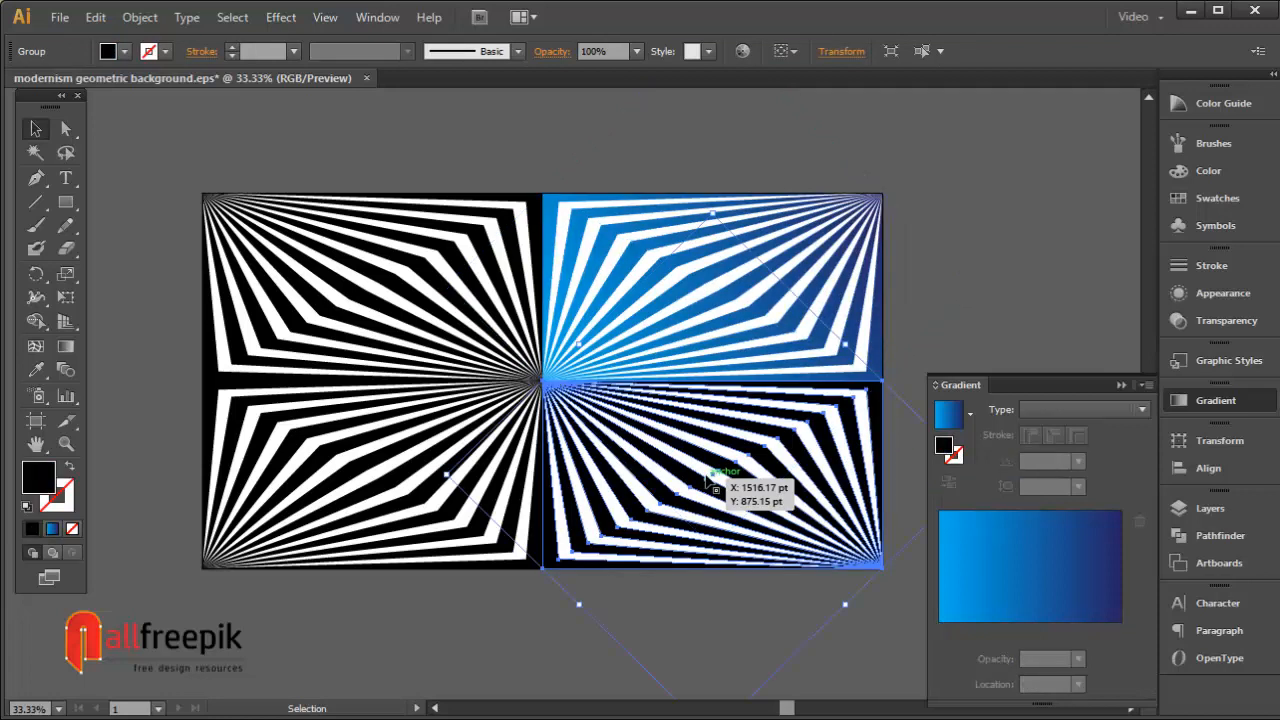
click(42, 371)
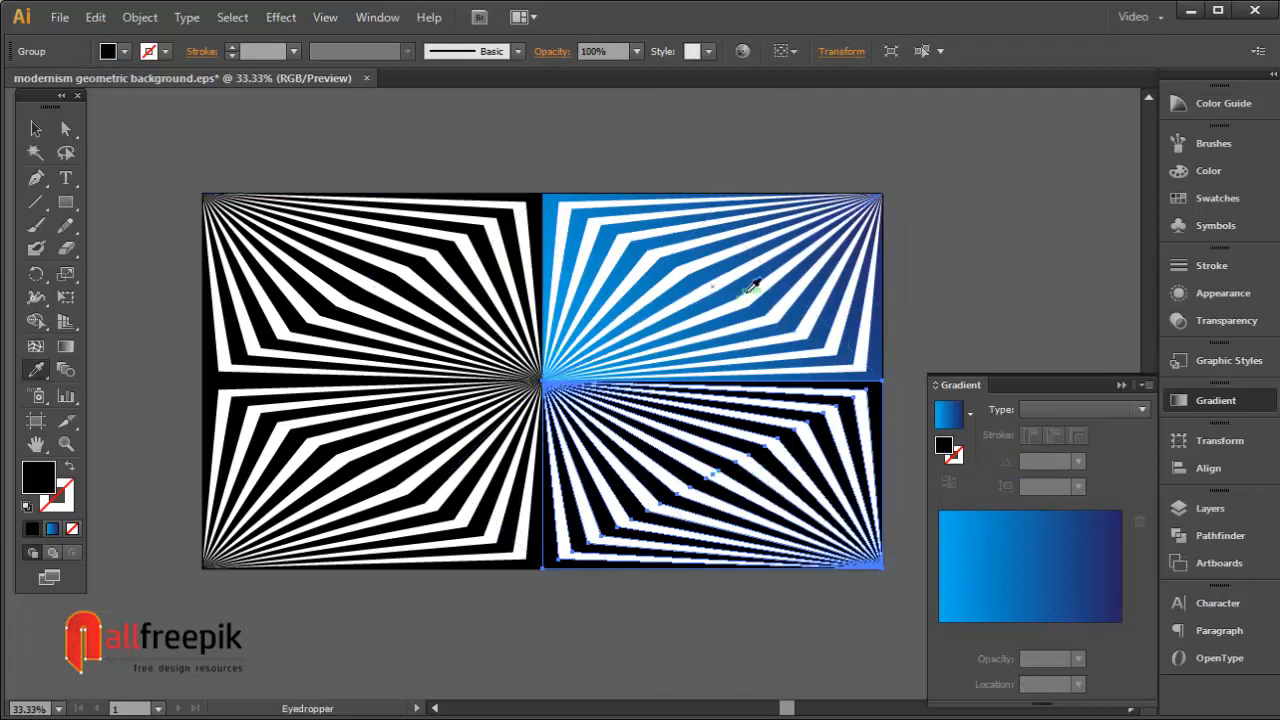
click(752, 284)
click(1040, 461)
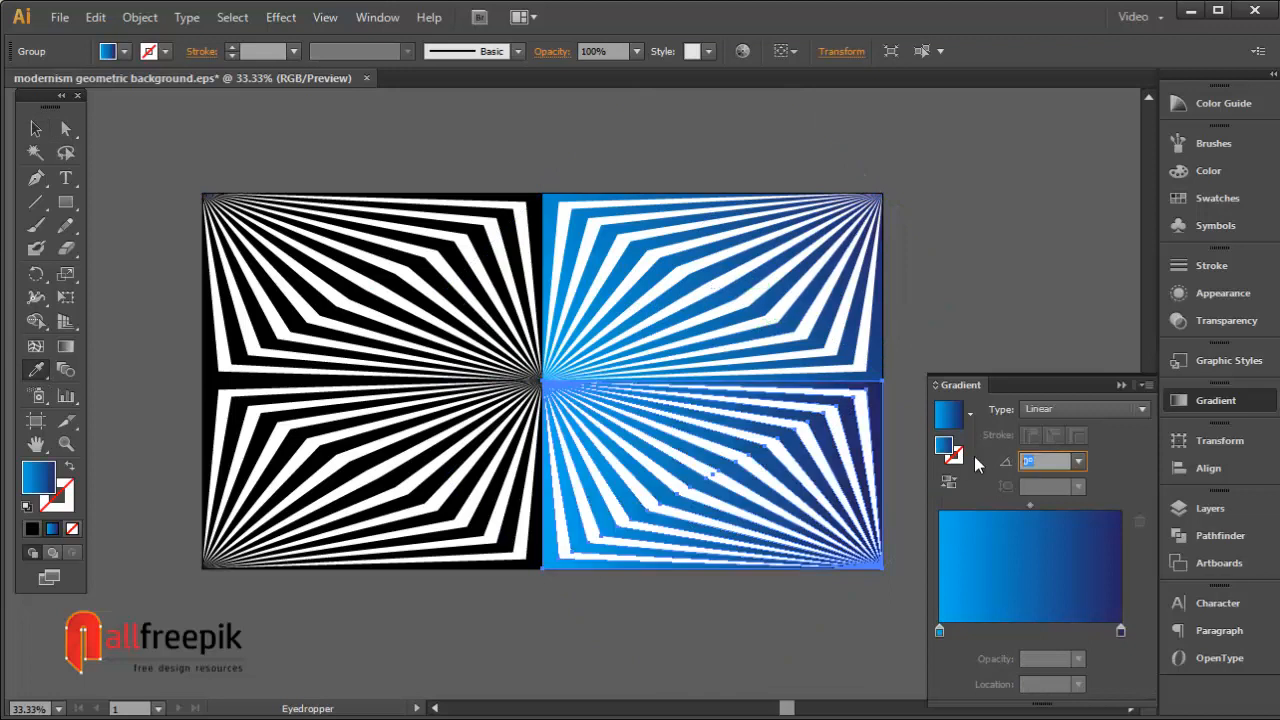
text(-30)
key(Return)
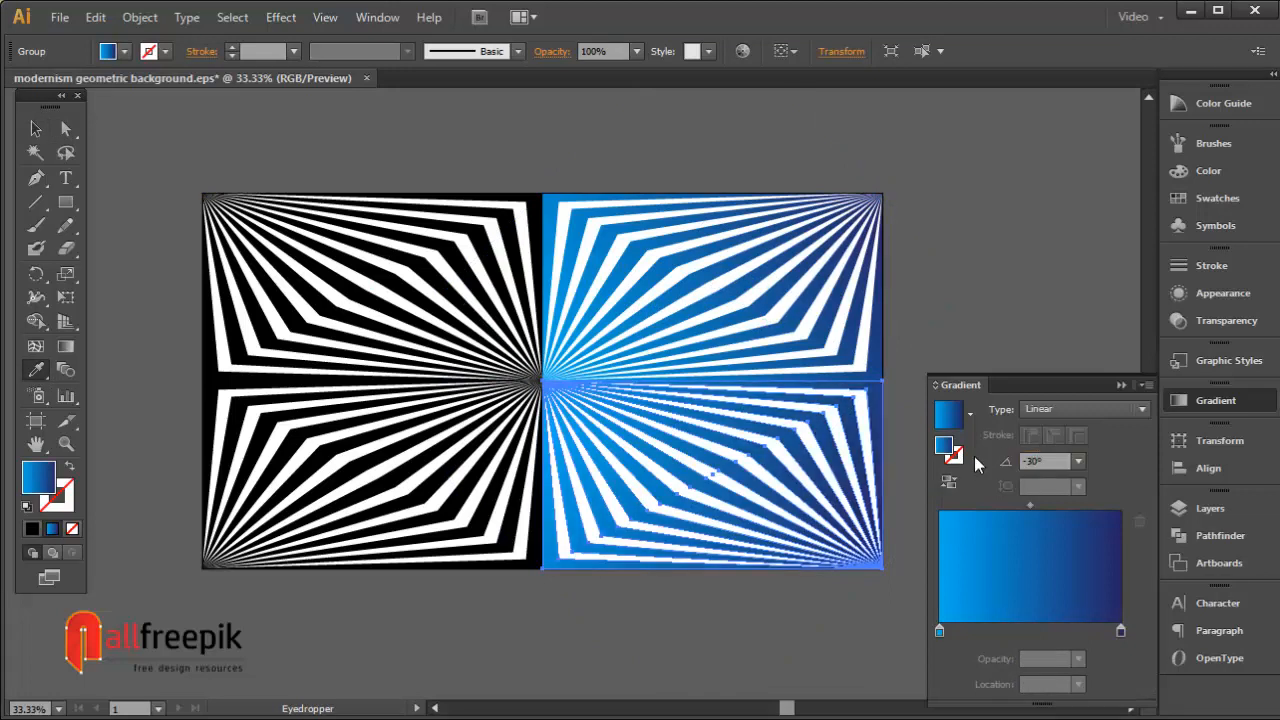
Copy the lower-right quadrant's gradient onto the lower-left quadrant with the Eyedropper and set its angle to -150°
click(36, 128)
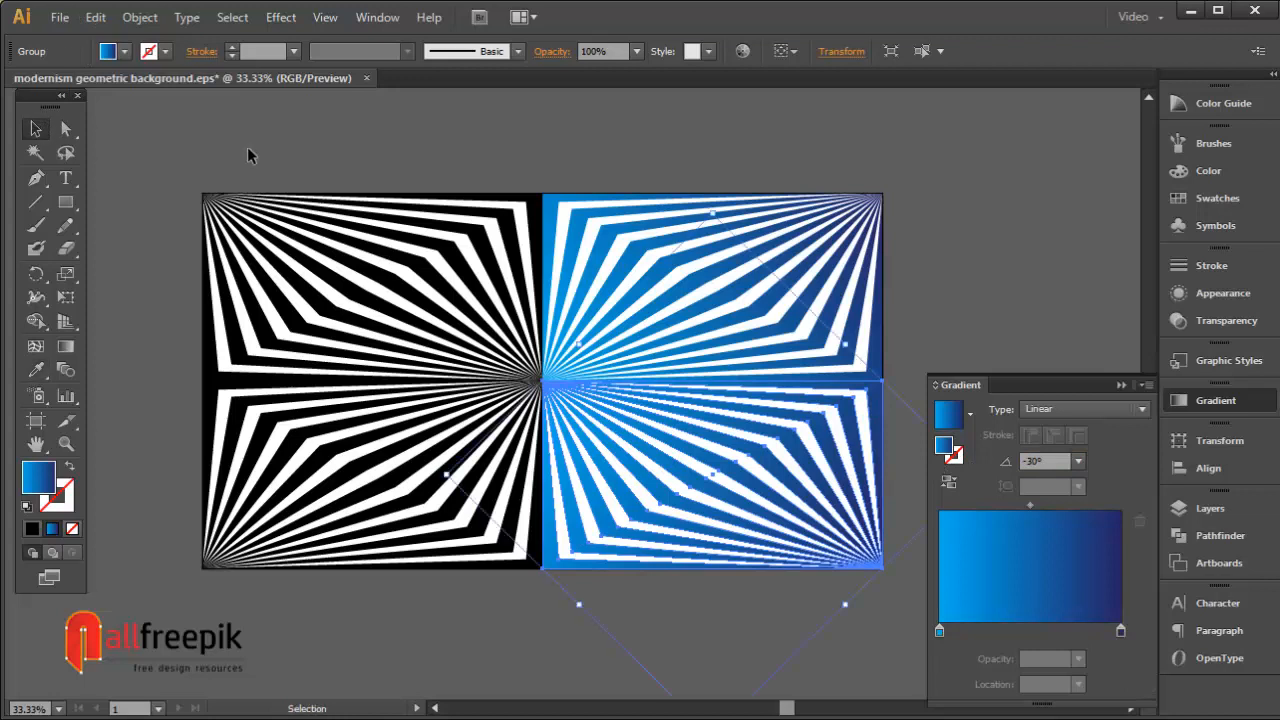
click(394, 523)
click(323, 443)
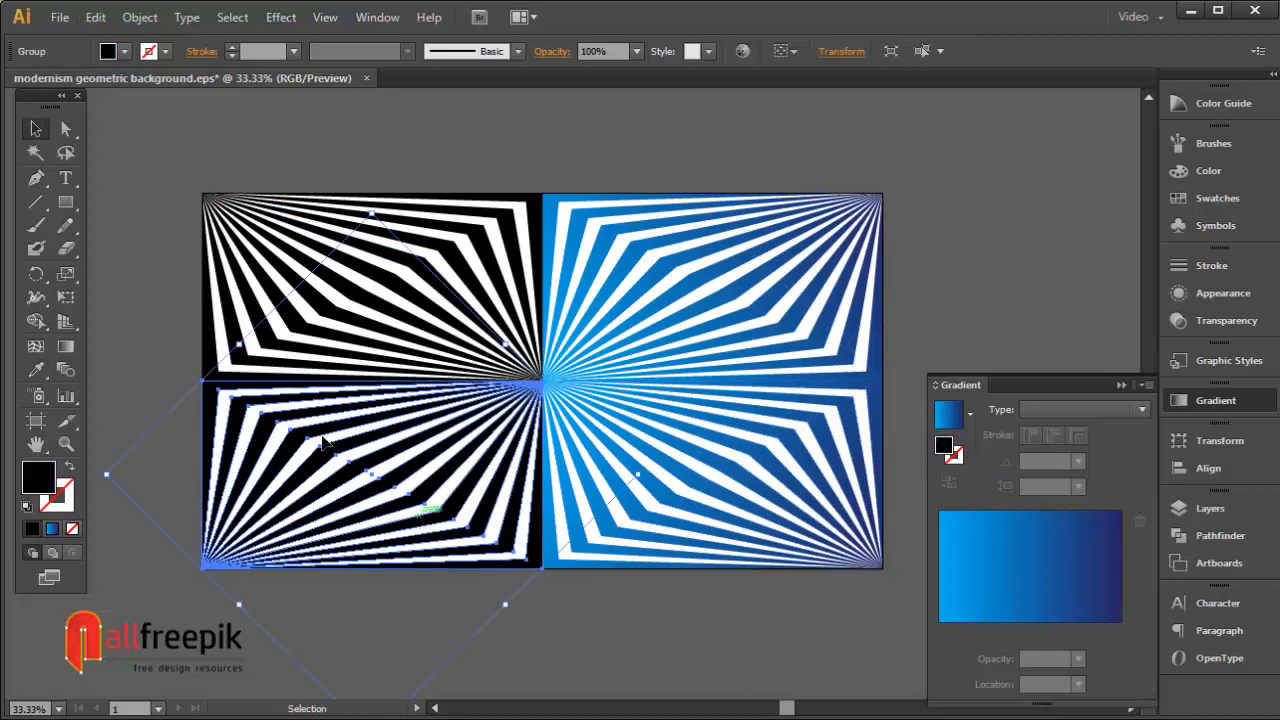
click(36, 370)
click(628, 457)
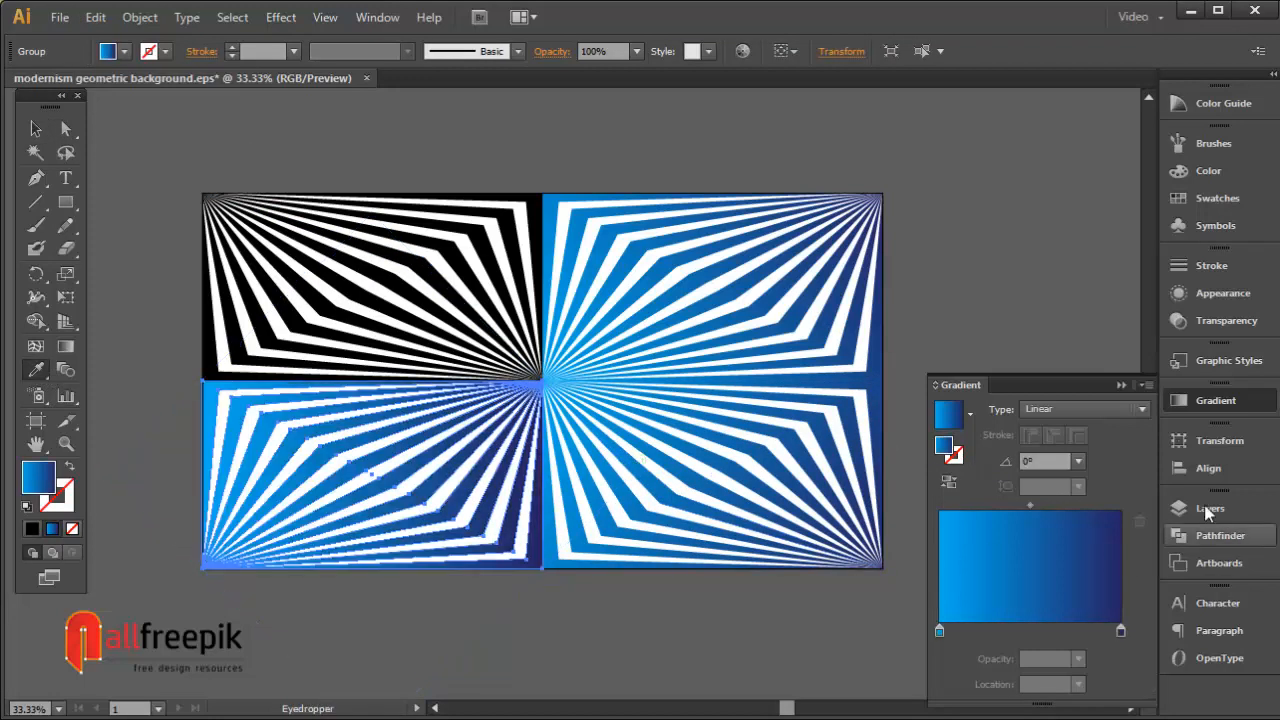
click(1040, 459)
text(-15)
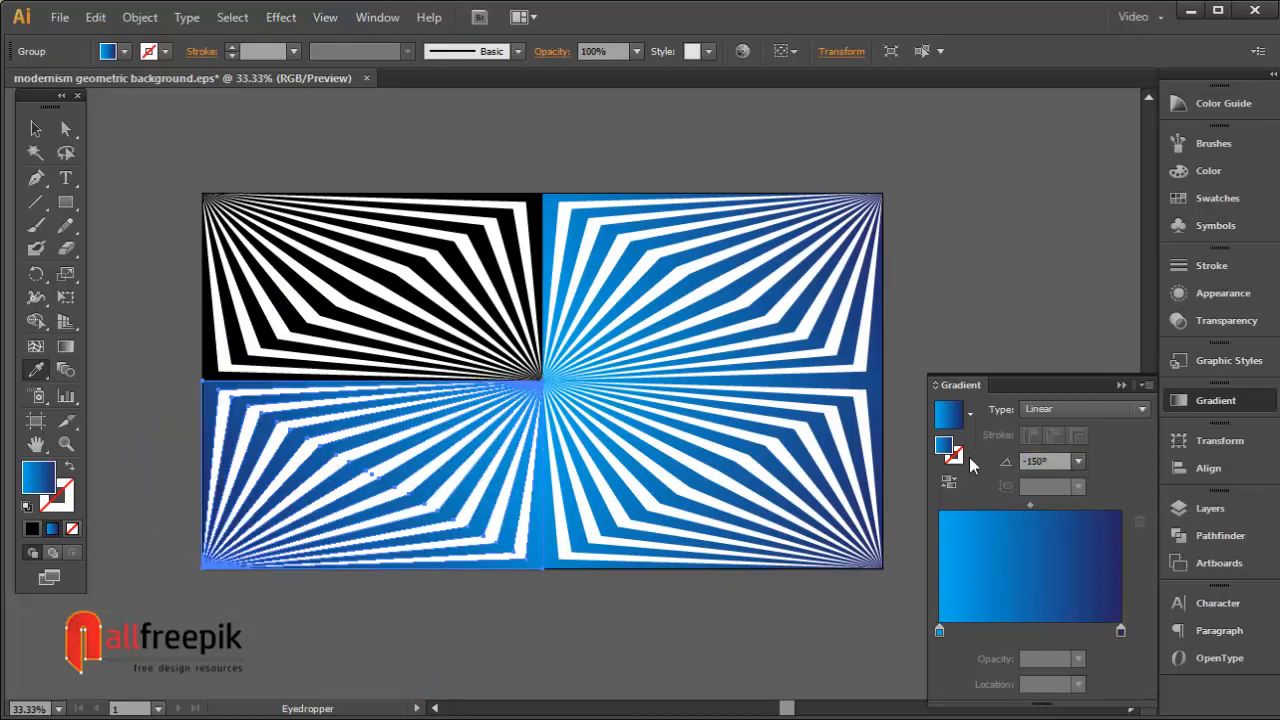
Copy the lower-left quadrant's gradient onto the upper-left quadrant with the Eyedropper and set its angle to 150°
click(35, 129)
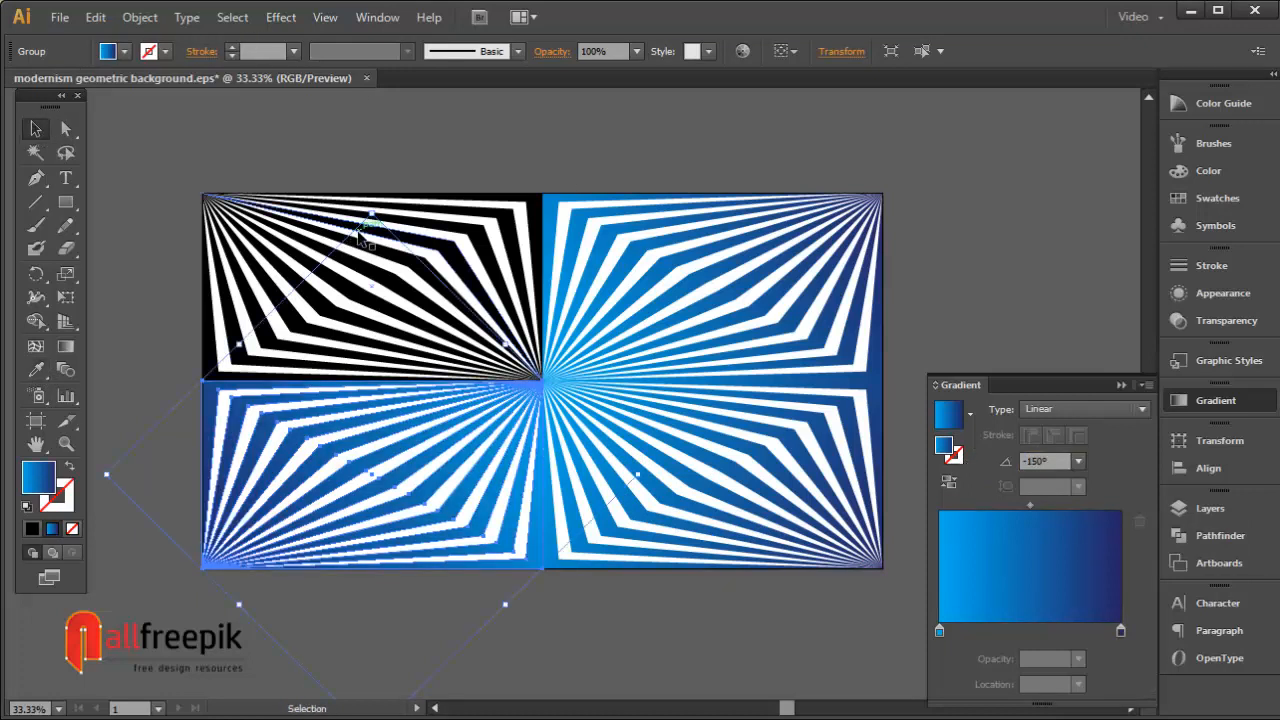
click(352, 236)
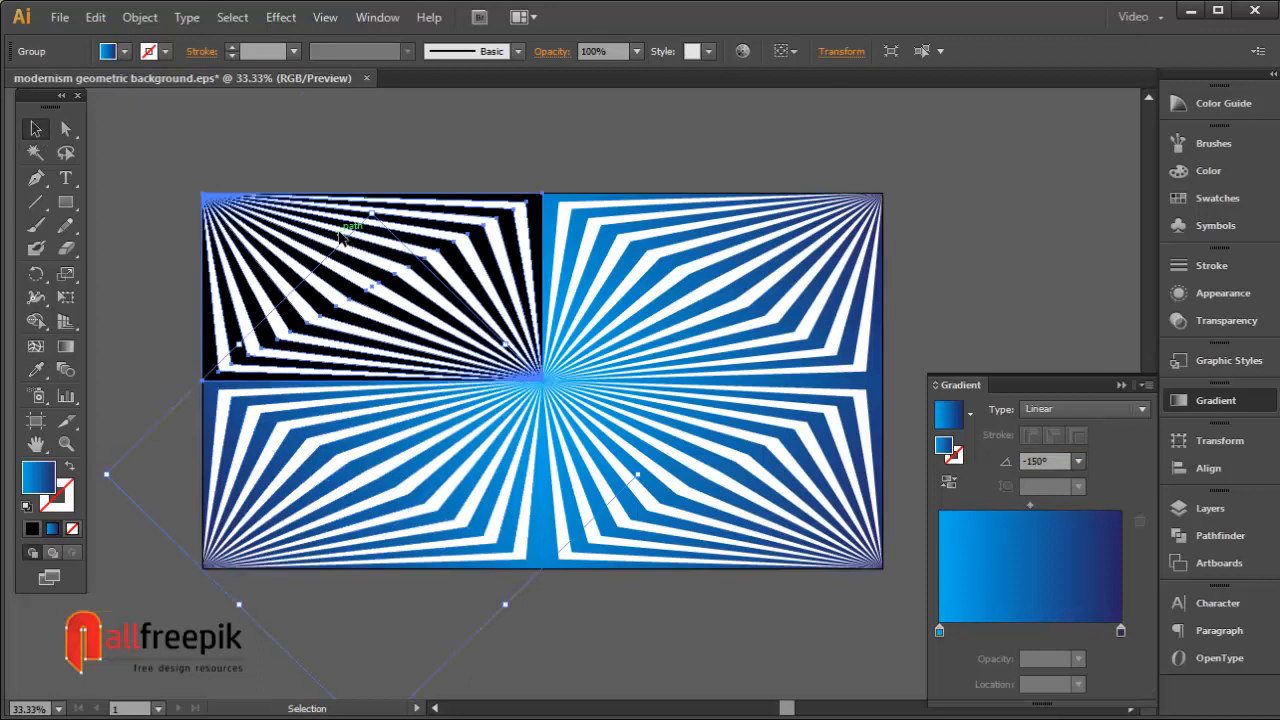
click(35, 369)
click(339, 421)
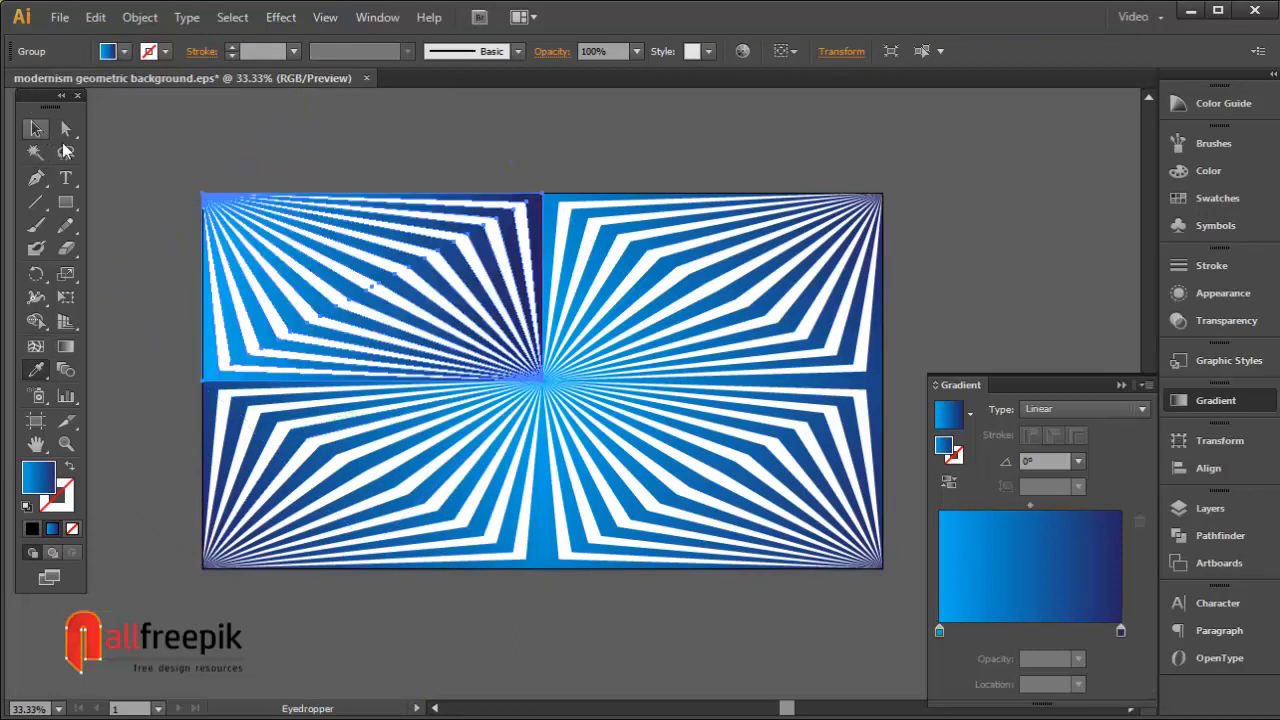
drag(1043, 461, 955, 462)
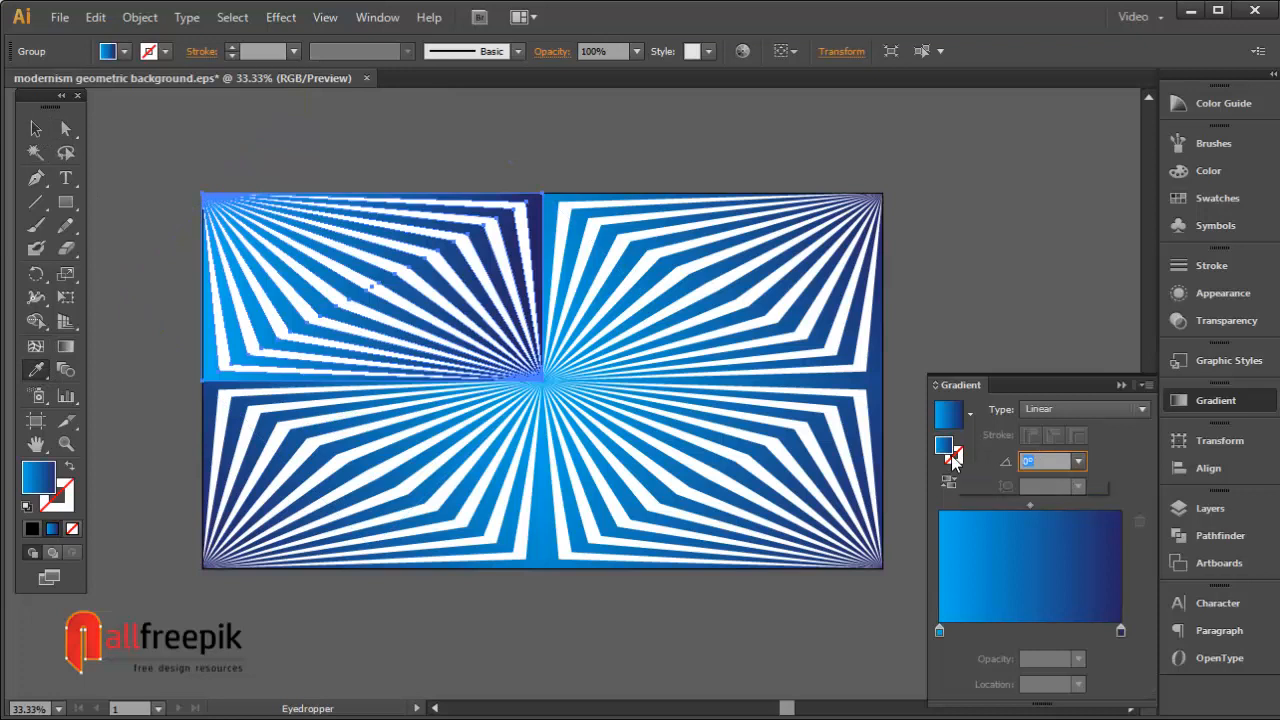
key(Return)
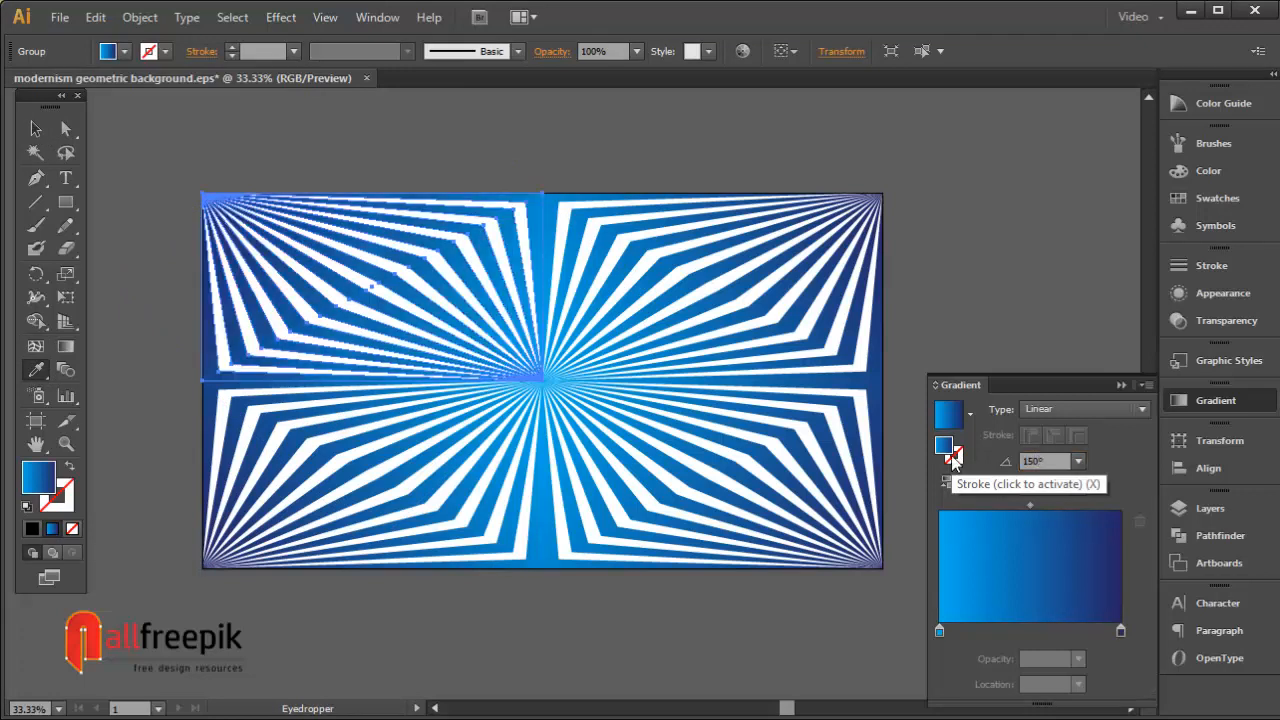
click(35, 128)
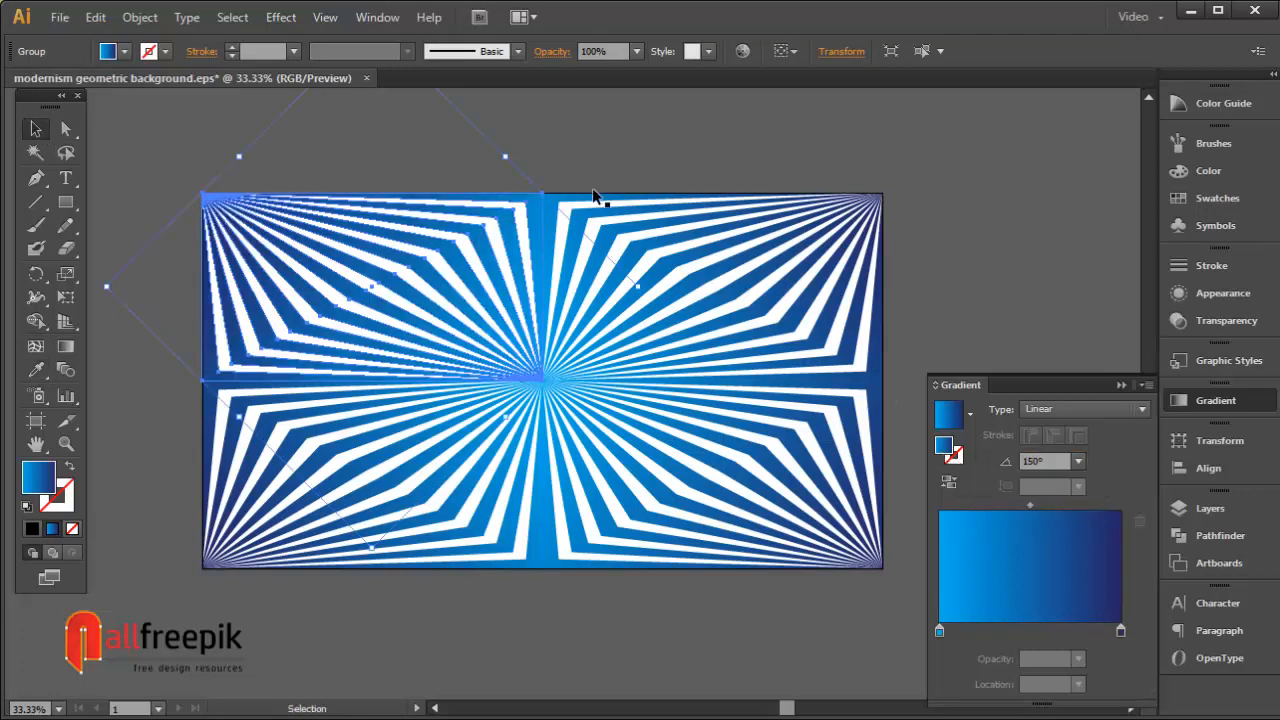
click(604, 192)
click(366, 163)
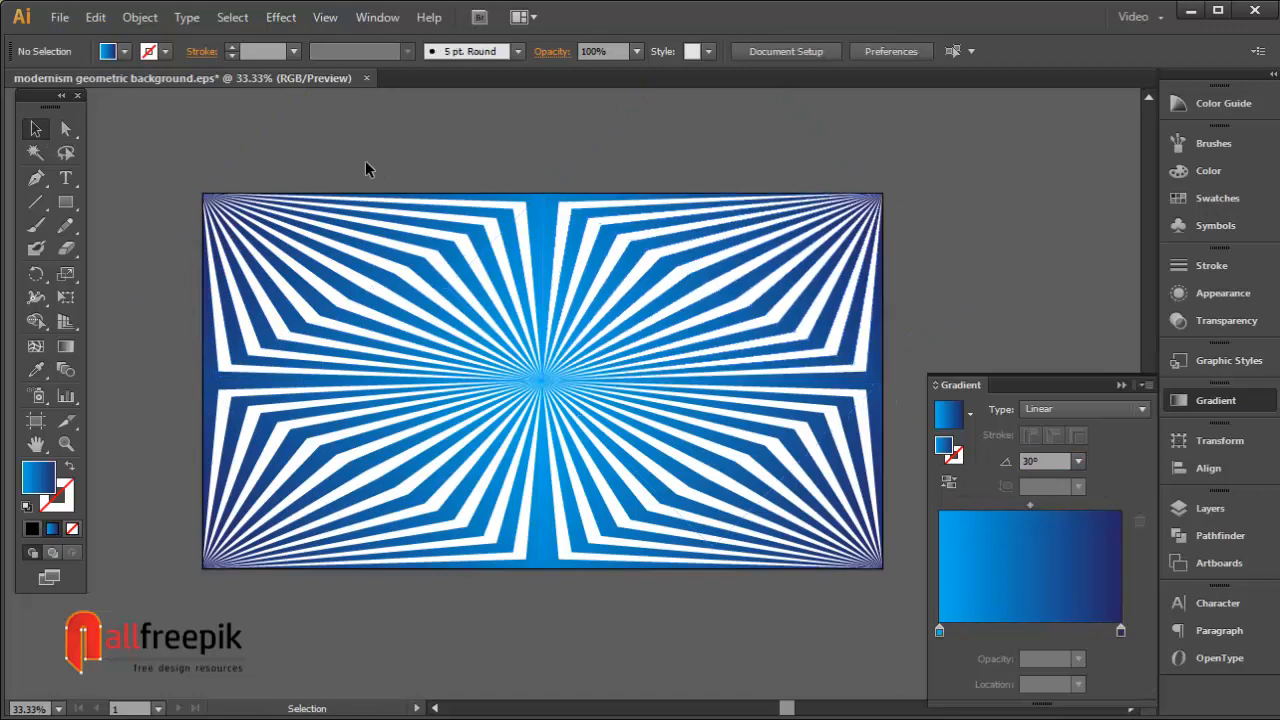
Draw a wide rectangle in the empty space just below the artboard, slightly narrower than the pattern
click(65, 204)
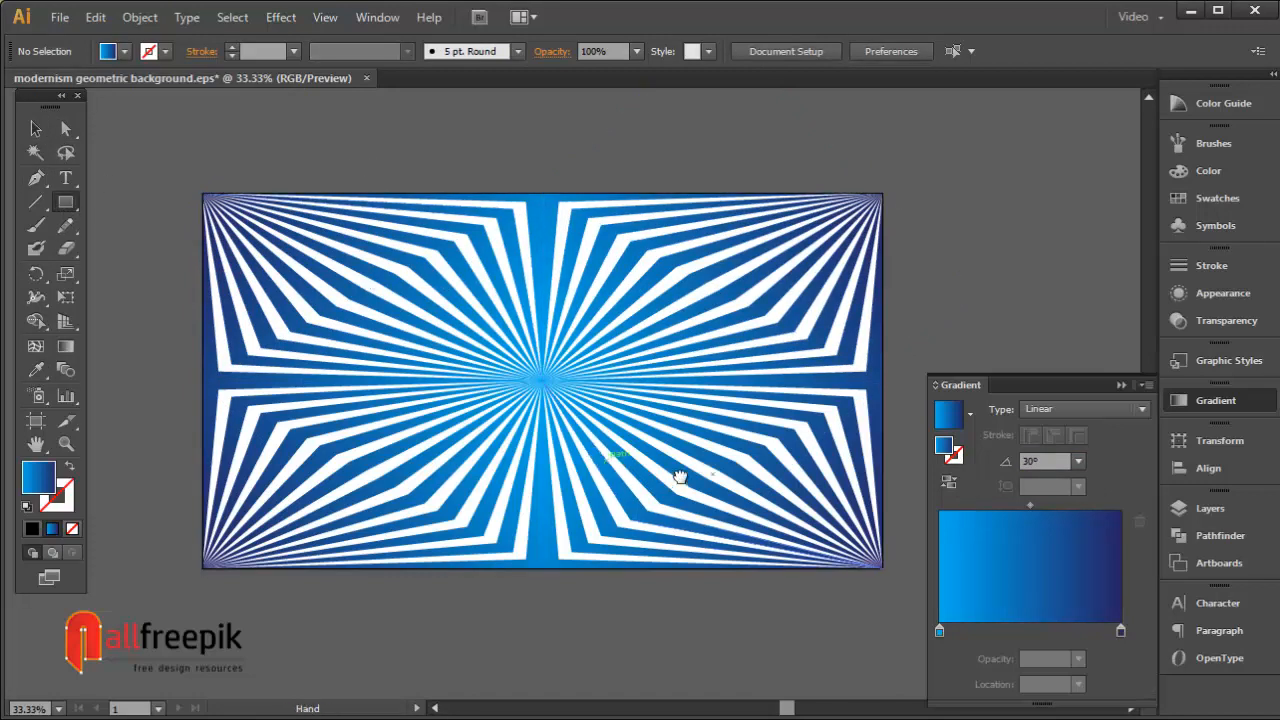
drag(546, 547, 568, 404)
drag(228, 444, 860, 643)
click(35, 128)
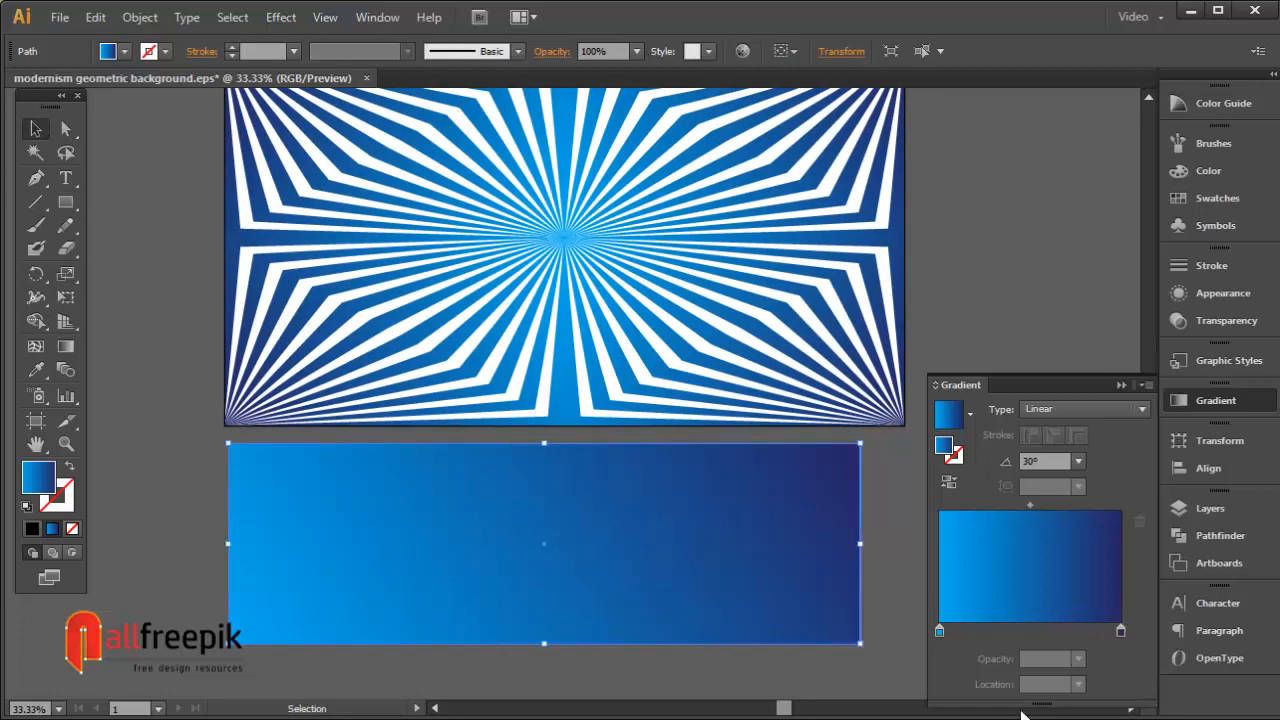
Set the rectangle's gradient end colour to the bright light blue swatch and its start colour to white
click(1120, 631)
double_click(1120, 631)
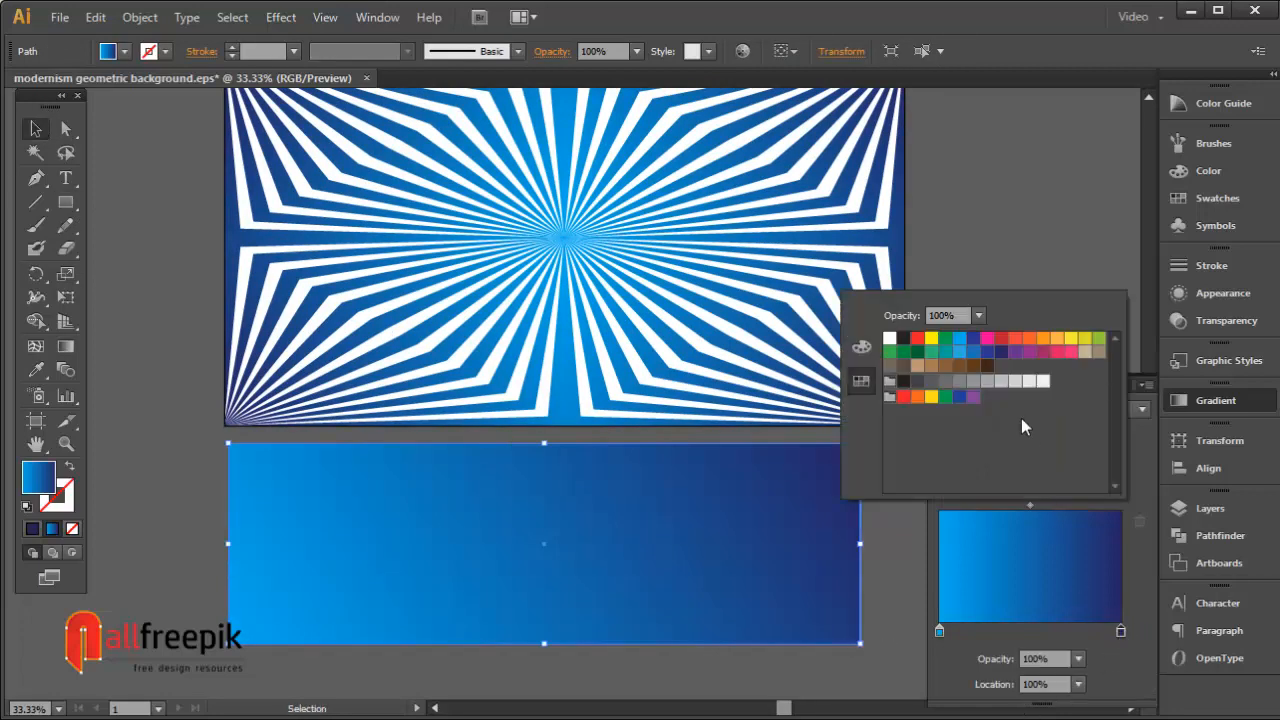
click(964, 344)
click(939, 631)
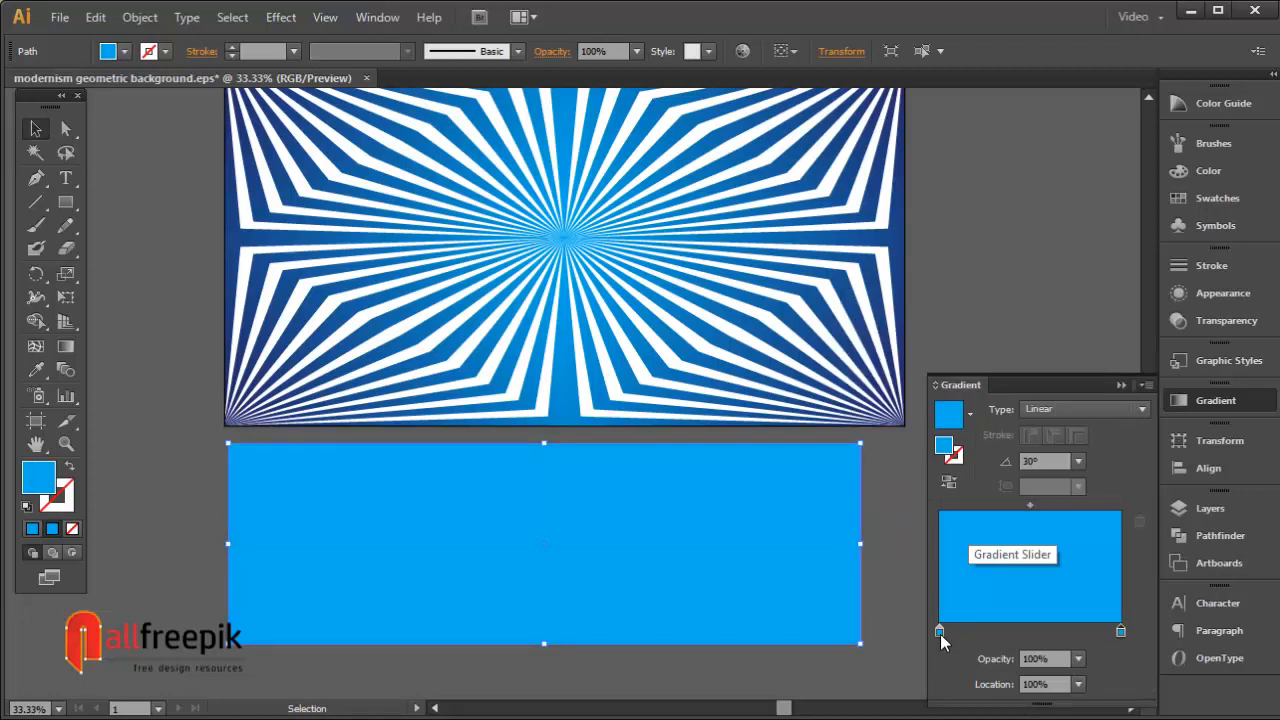
double_click(939, 631)
click(889, 339)
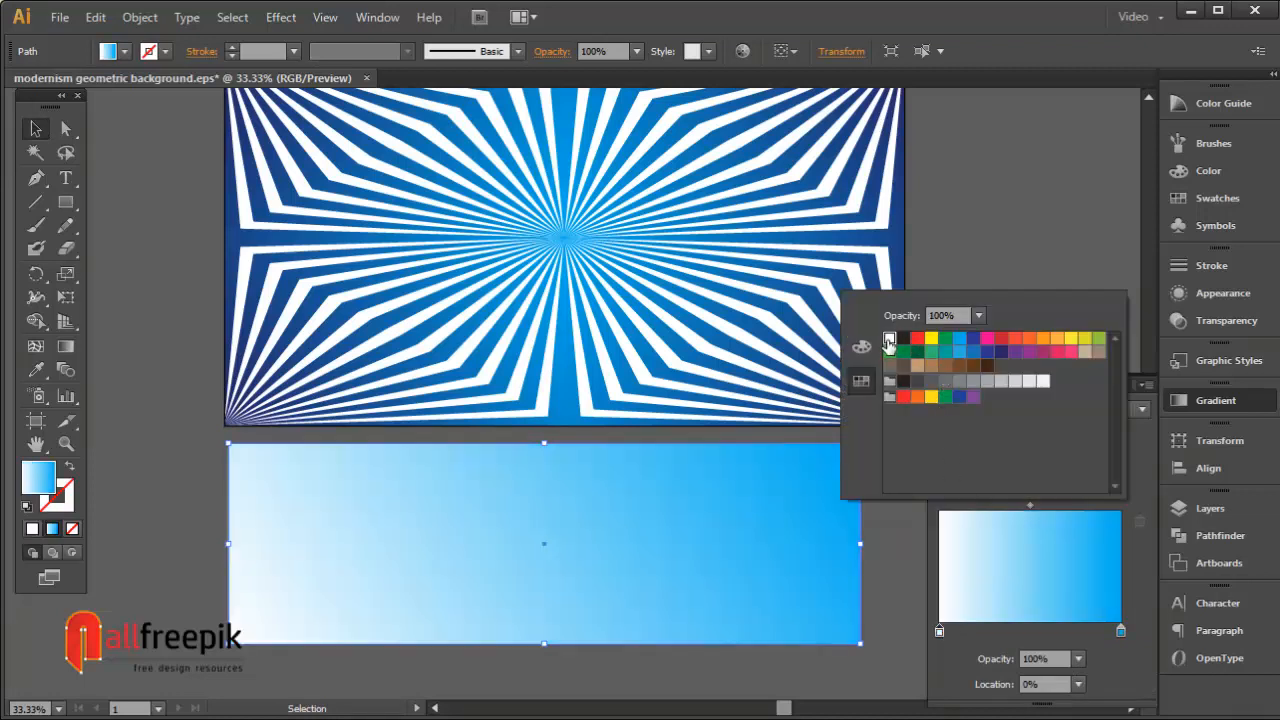
click(1147, 528)
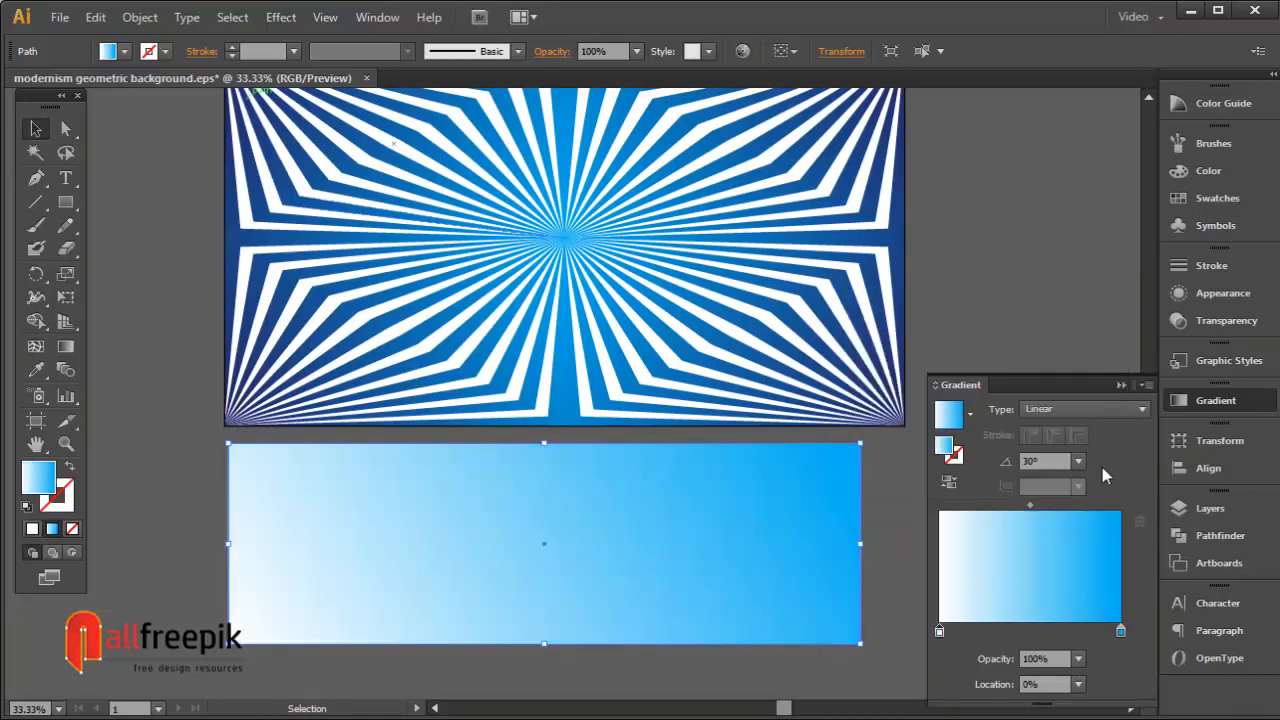
Change the rectangle's gradient to Radial with a 600% aspect ratio and reverse its colours
click(1076, 409)
click(1075, 454)
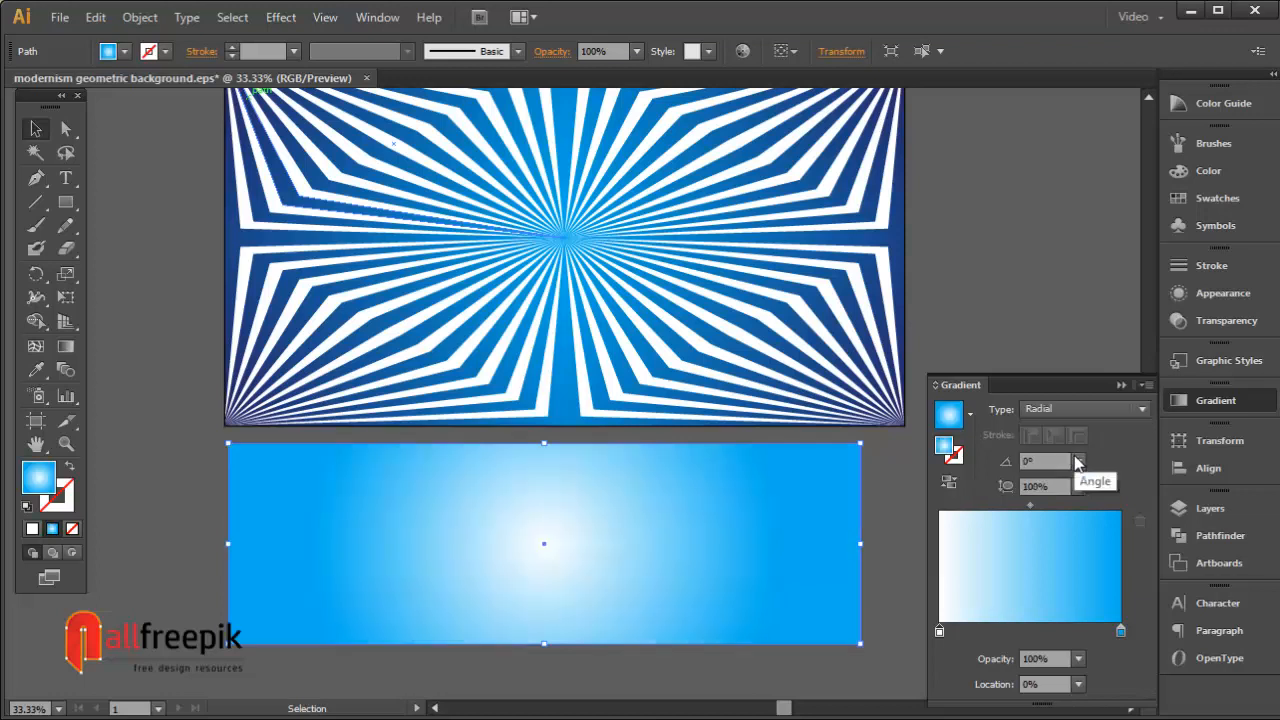
click(1078, 486)
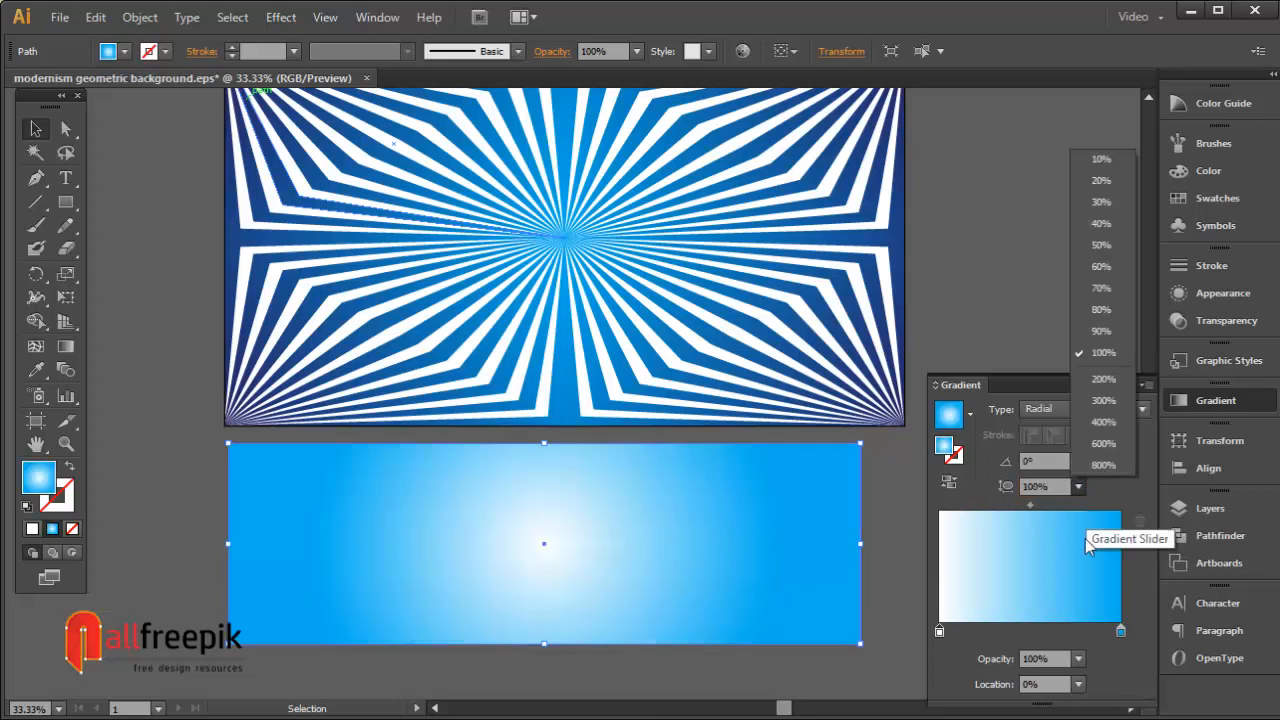
click(1103, 443)
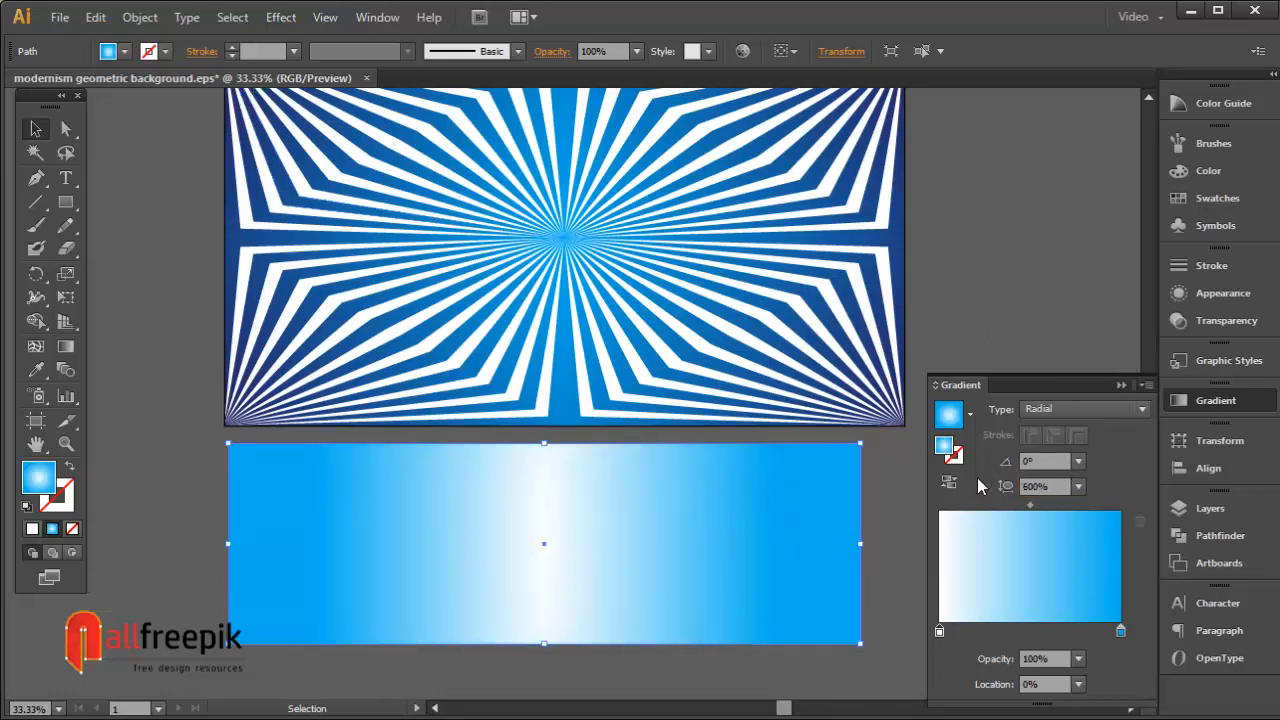
click(949, 481)
click(980, 324)
Move the gradient rectangle to the artboard's upper-left corner and stretch it to the right and bottom edges to cover the artboard
drag(594, 552, 597, 586)
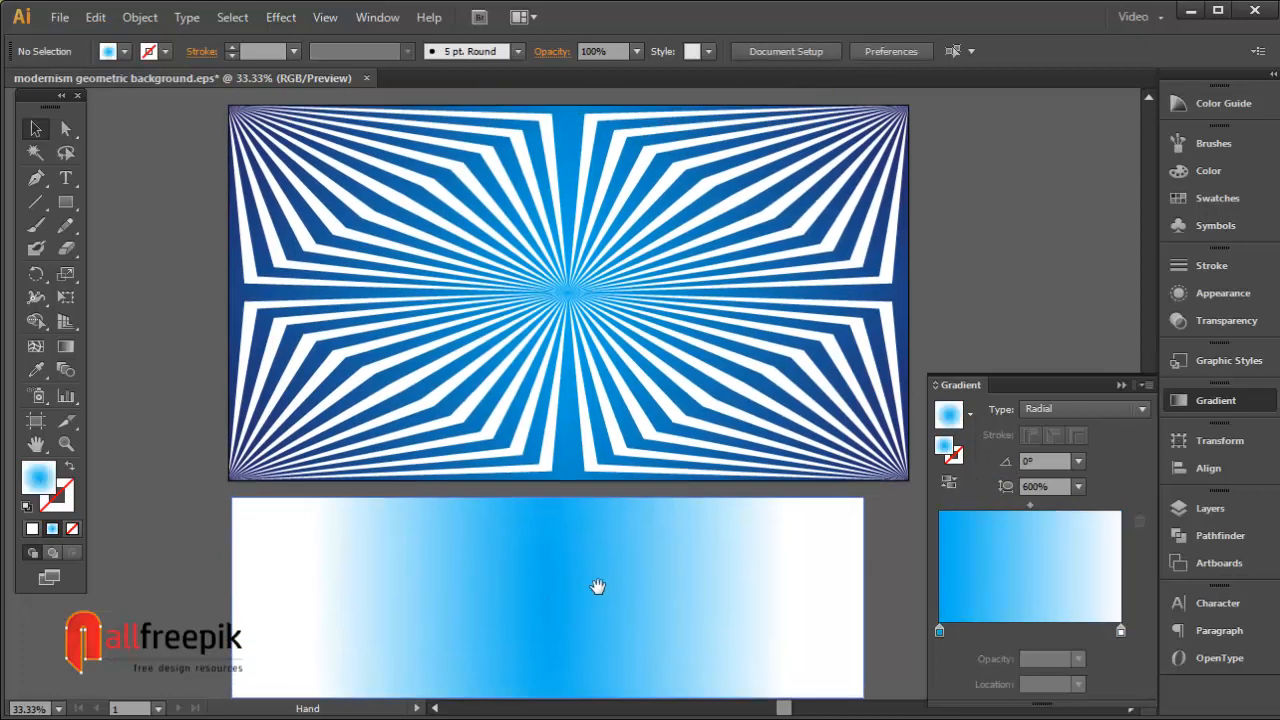
click(671, 617)
drag(712, 619, 703, 224)
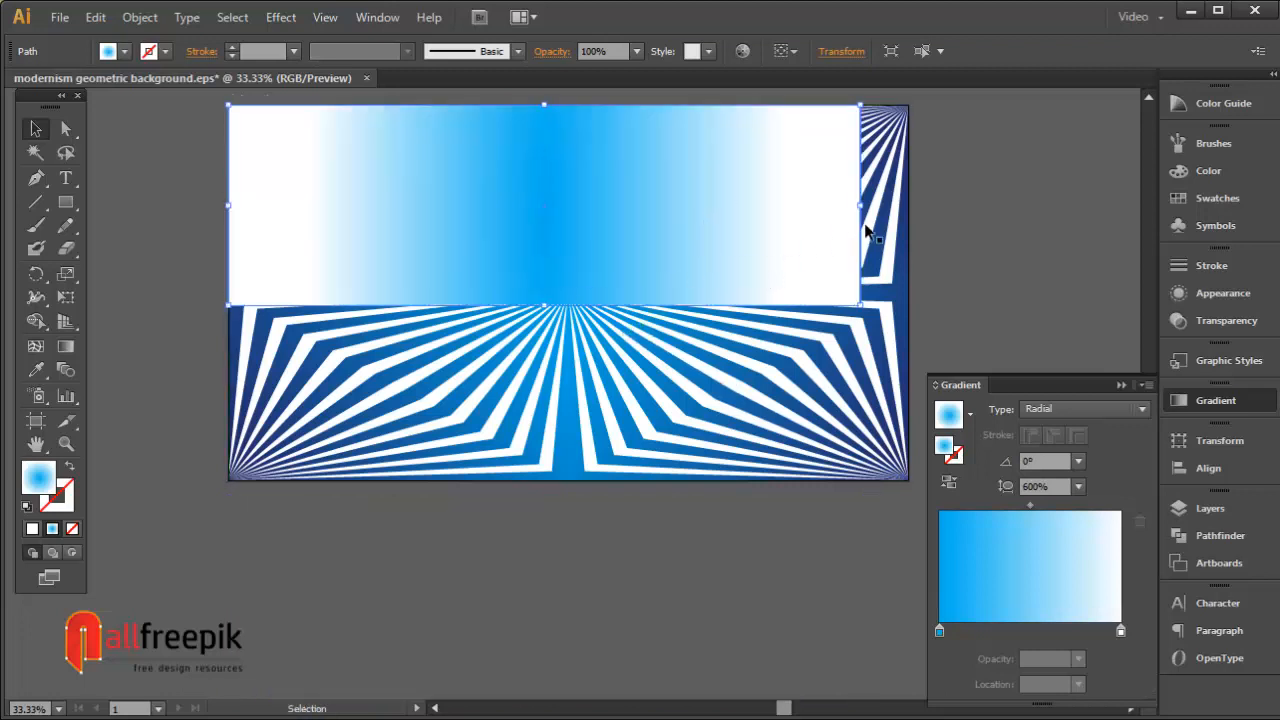
drag(860, 205, 908, 205)
drag(568, 304, 592, 480)
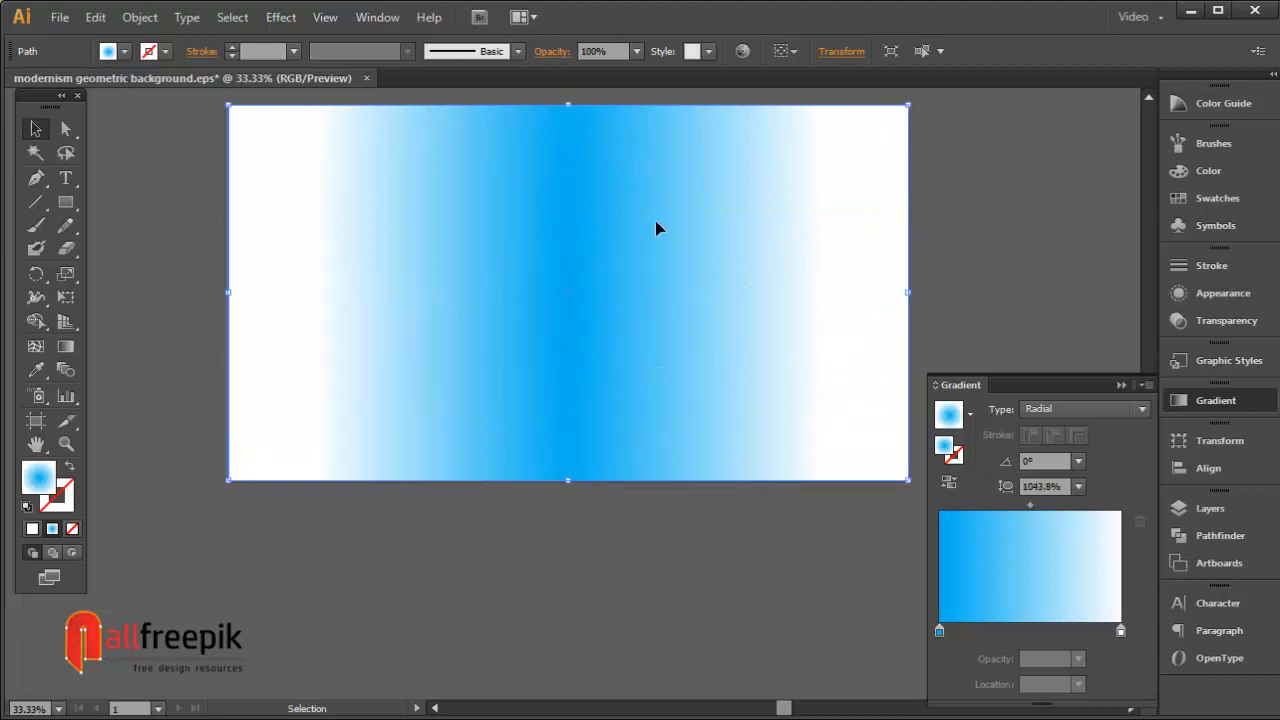
Send the gradient rectangle to the back behind the pattern and shift its gradient midpoint to 46.24%
right_click(656, 228)
mouse_move(842, 502)
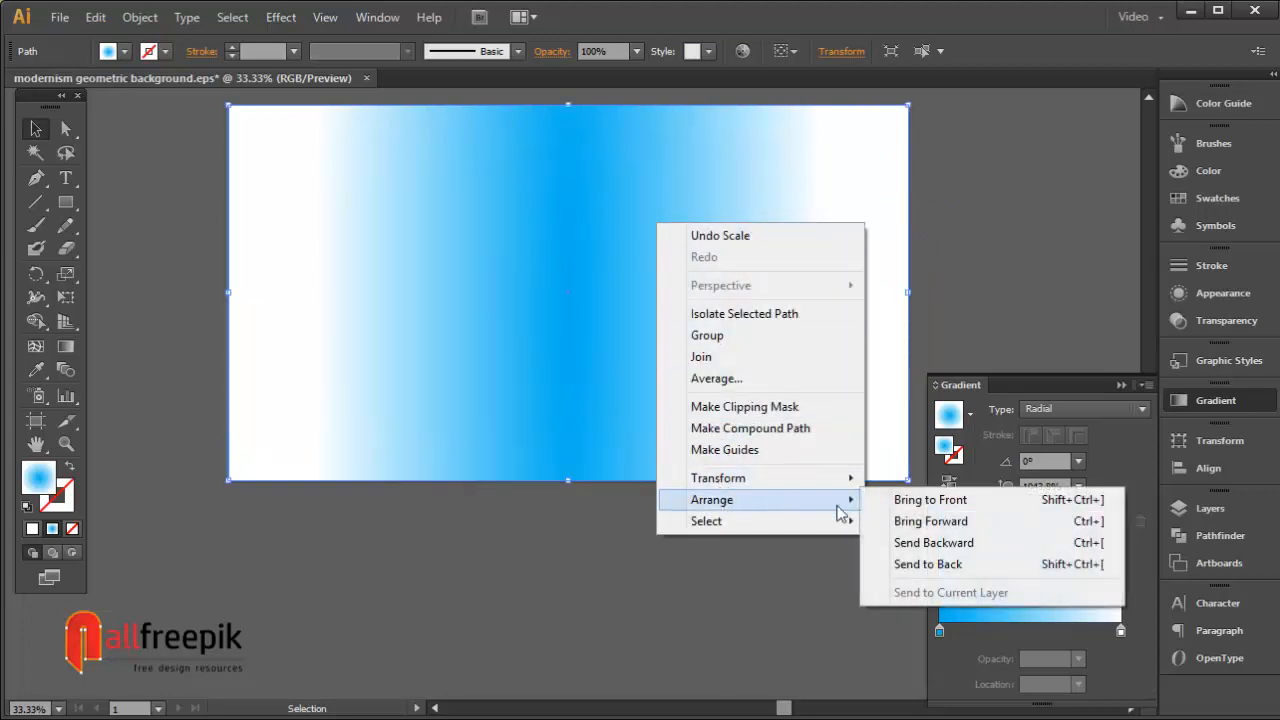
click(930, 564)
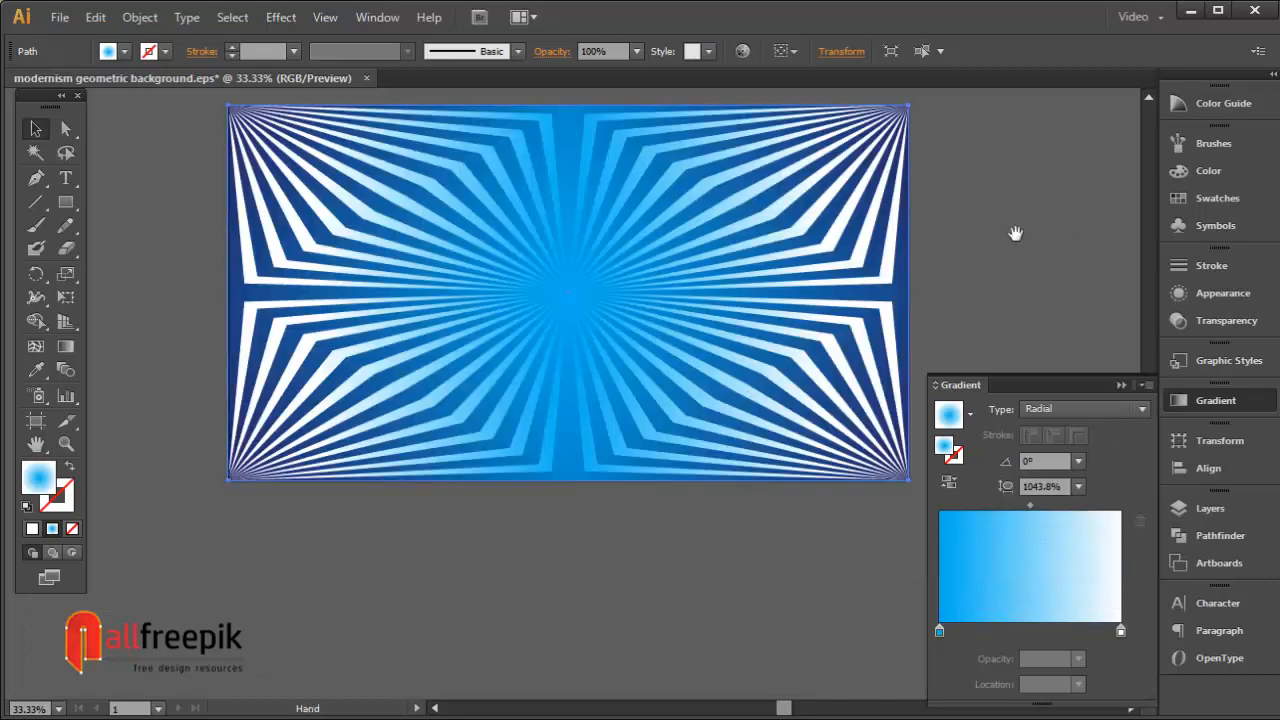
drag(1014, 229, 971, 266)
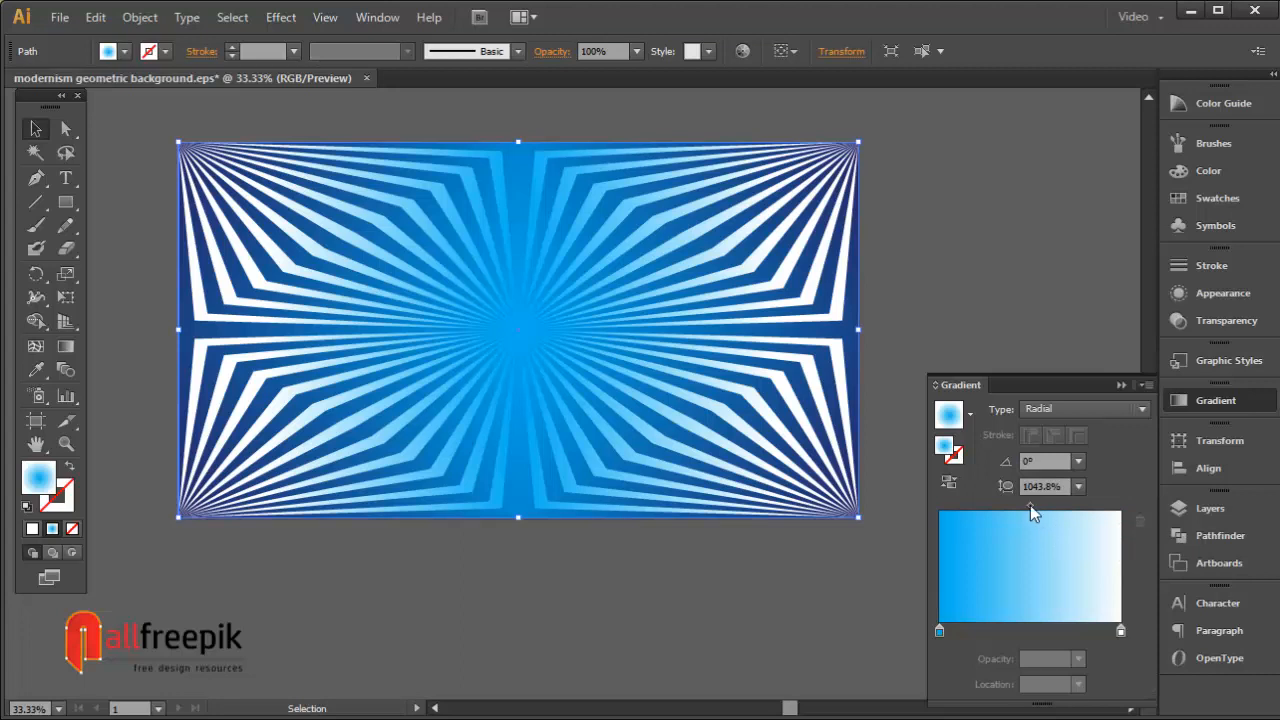
mouse_move(1030, 505)
mouse_down()
mouse_move(1080, 511)
mouse_move(1024, 513)
mouse_up()
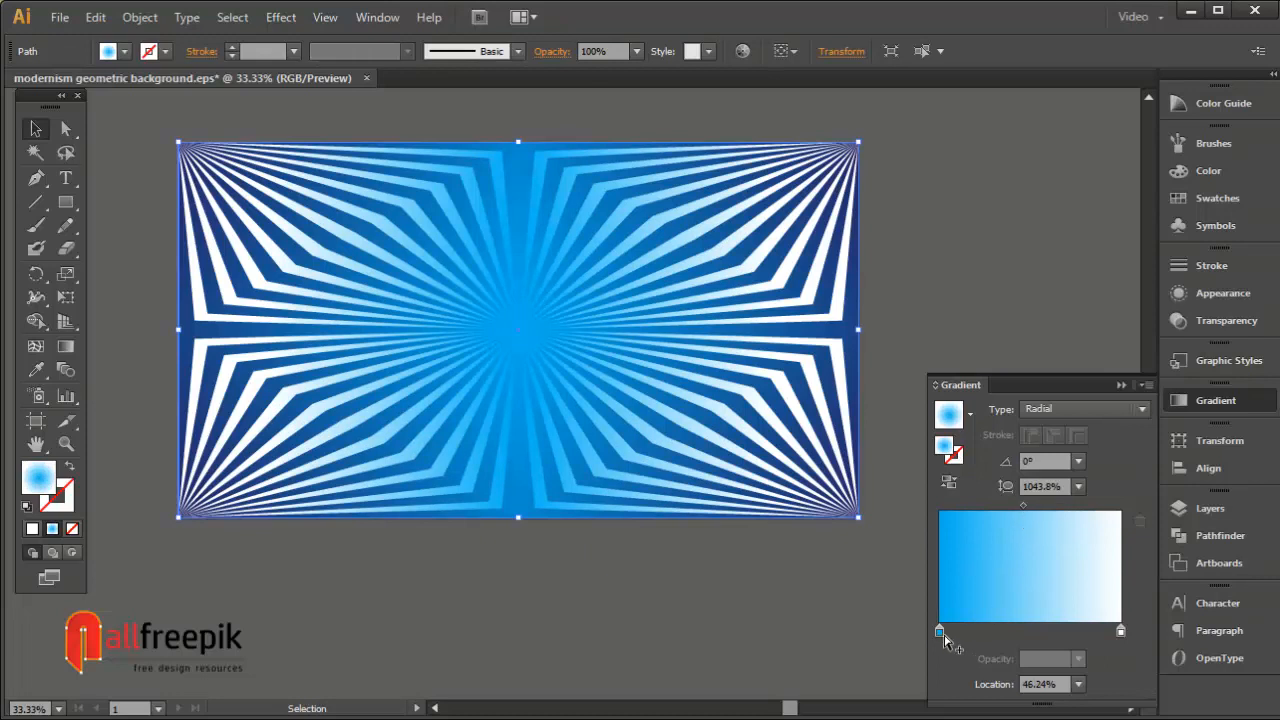
Set the start colour of the rectangle's gradient to the C=70 M=15 Y=0 K=0 swatch and reverse the gradient
double_click(939, 630)
click(973, 352)
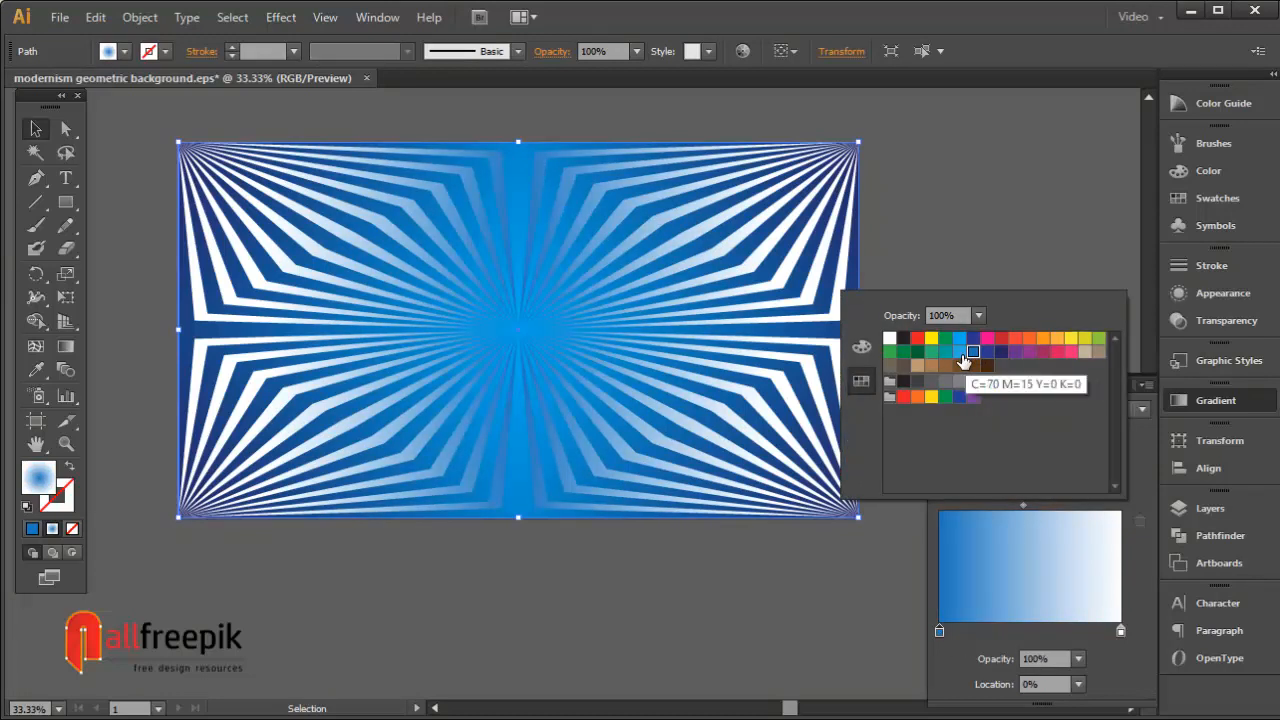
click(959, 352)
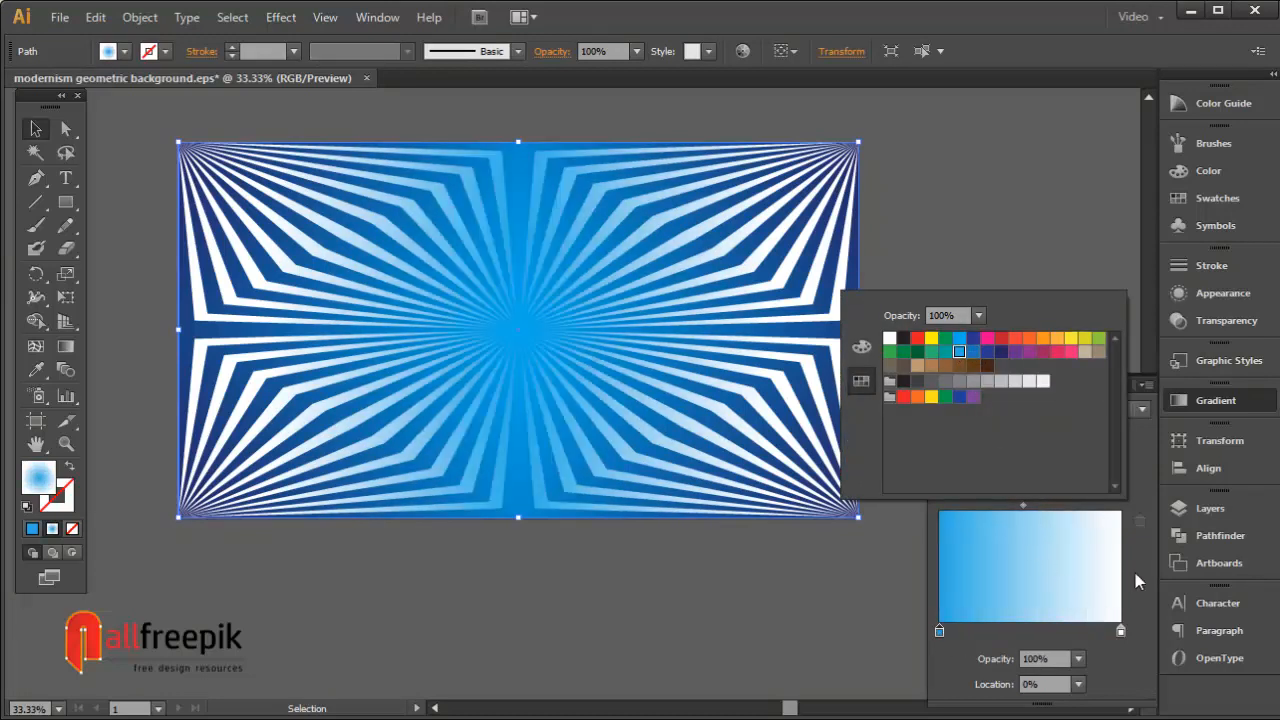
click(1071, 510)
click(953, 483)
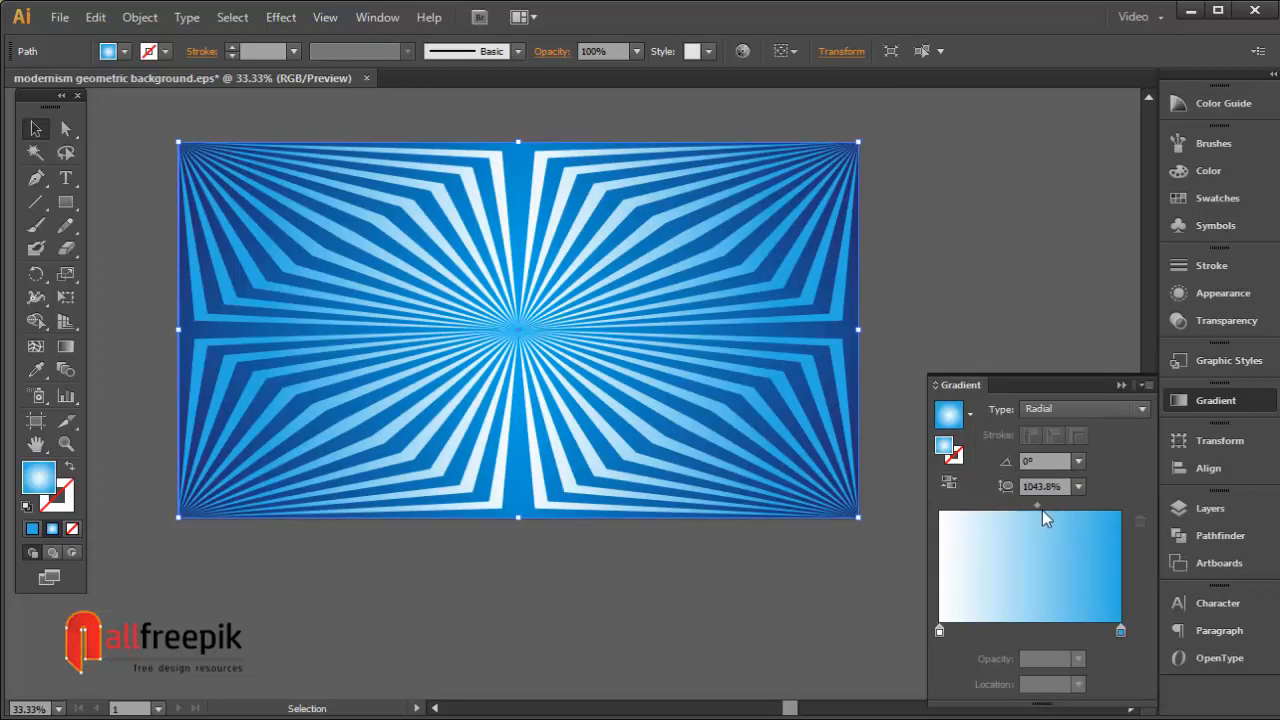
Shift the background rectangle's gradient midpoint to 75.81%, deselect the rectangle and collapse the gradient settings
drag(1040, 513, 1079, 513)
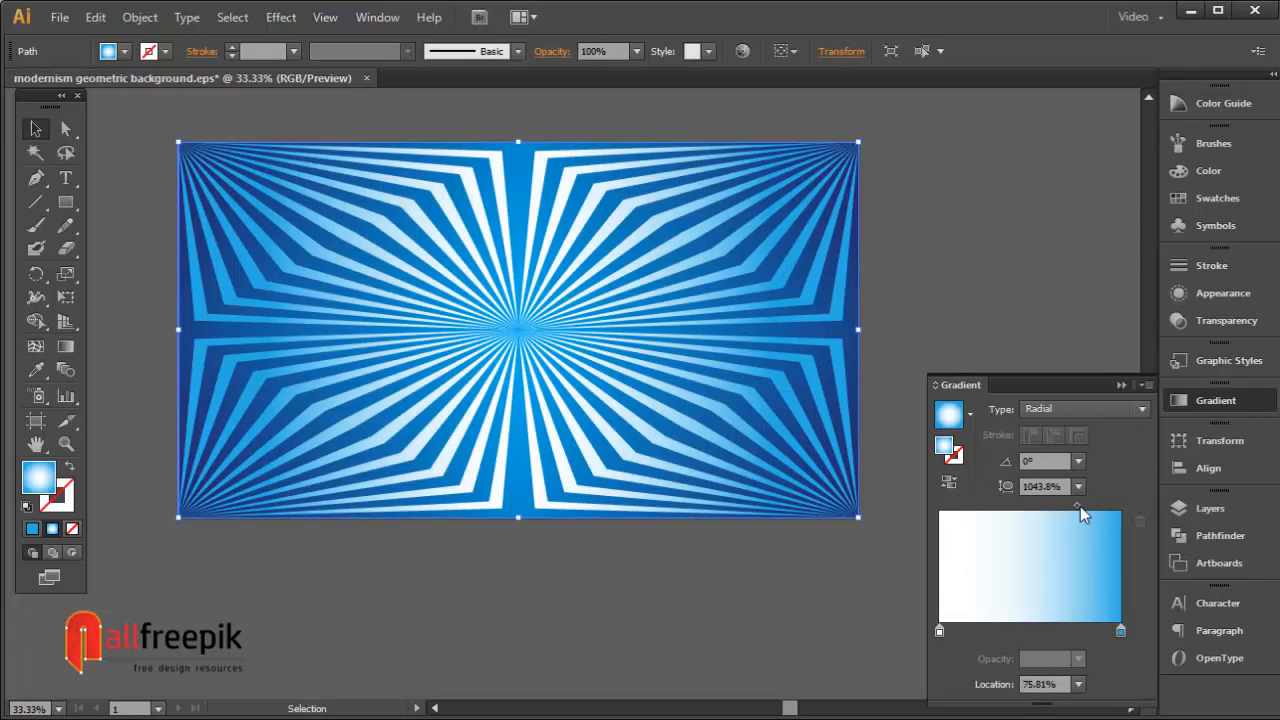
click(938, 211)
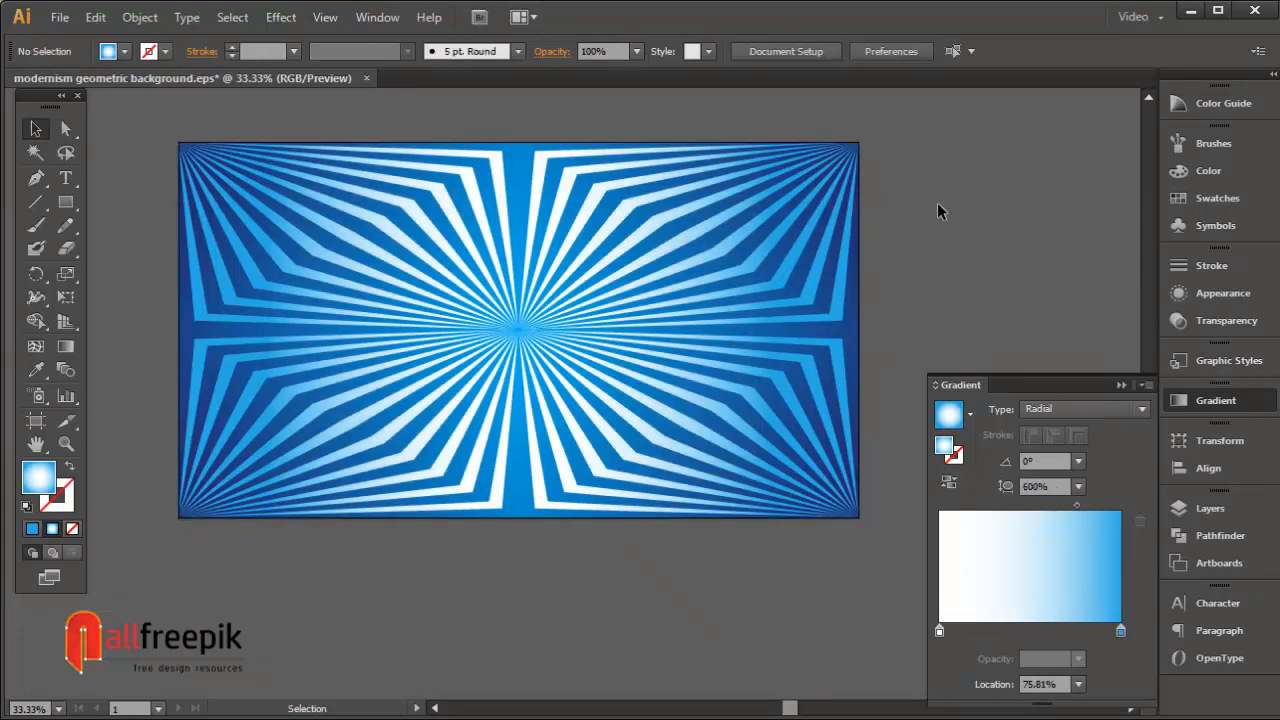
click(1121, 385)
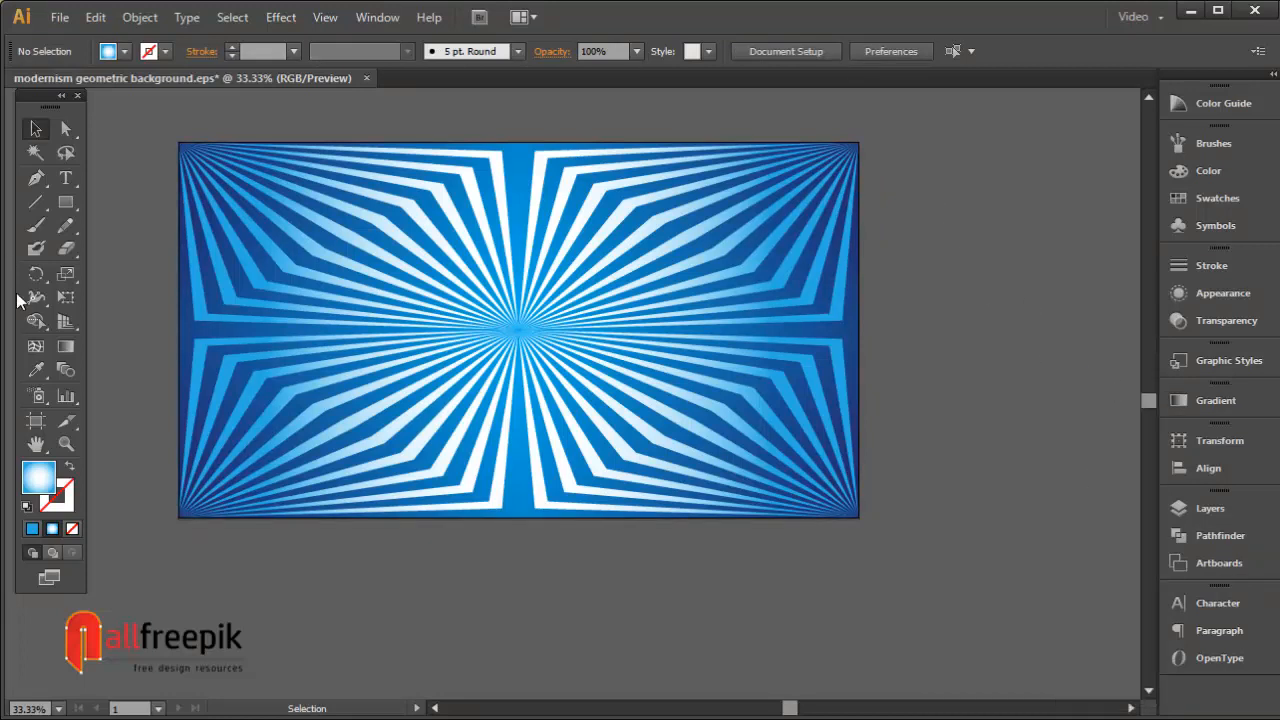
Zoom in on the artboard and centre the whole striped background in the view to examine it
click(66, 444)
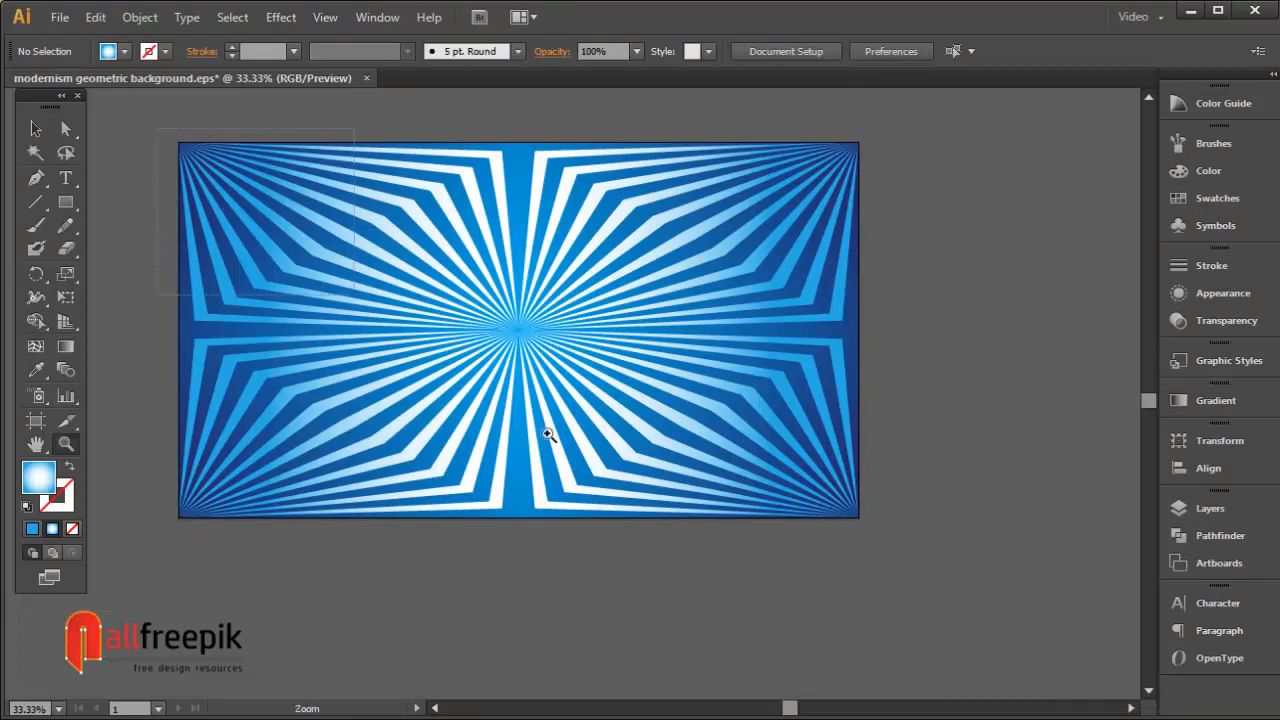
drag(184, 120, 934, 557)
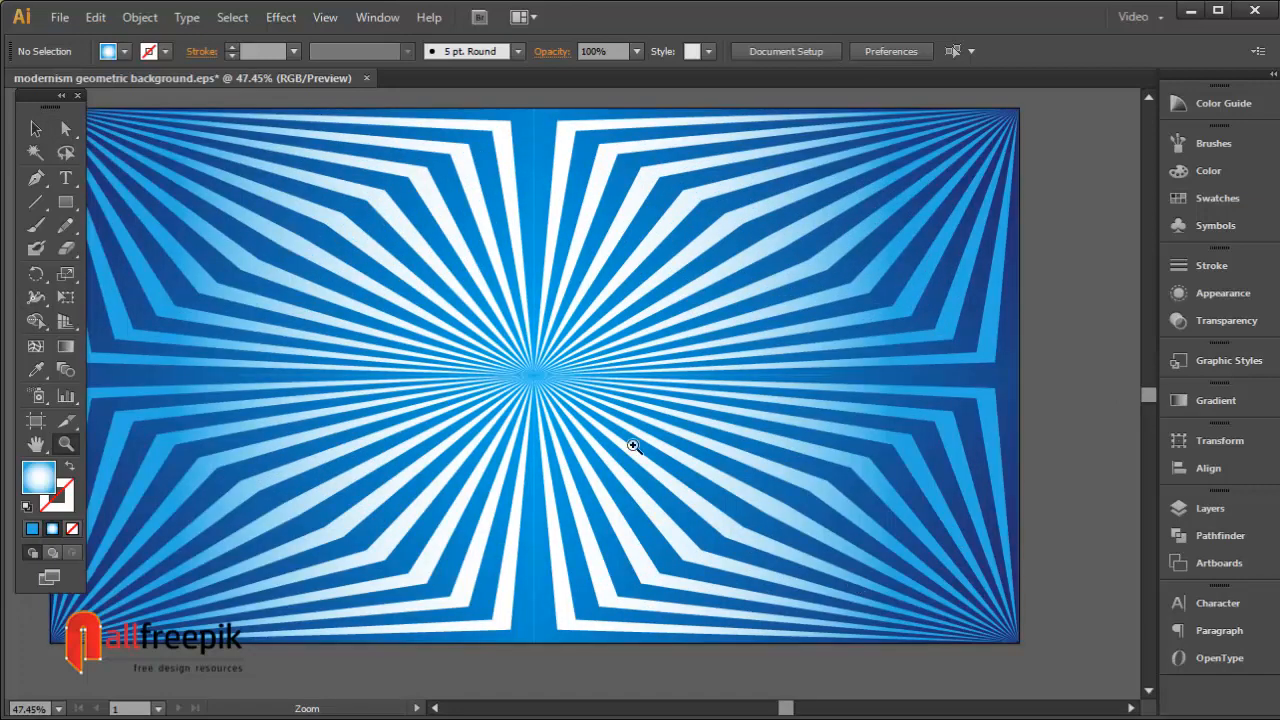
click(35, 128)
drag(403, 289, 462, 308)
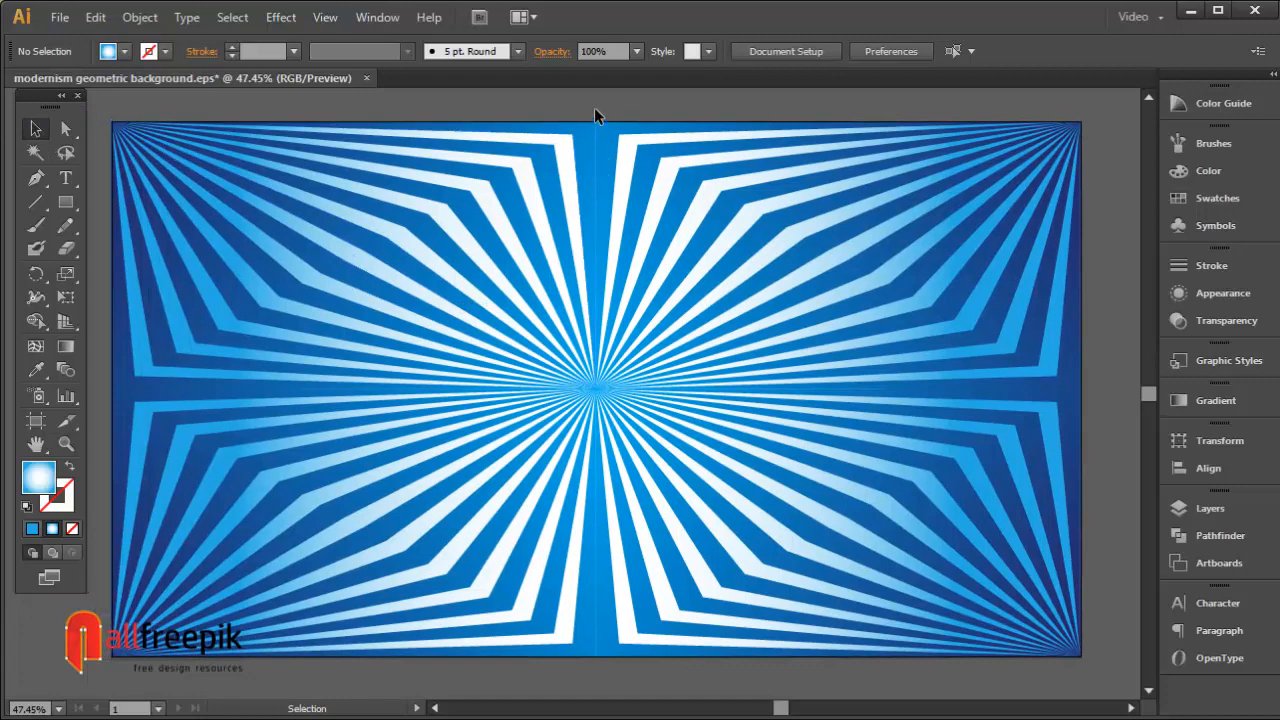